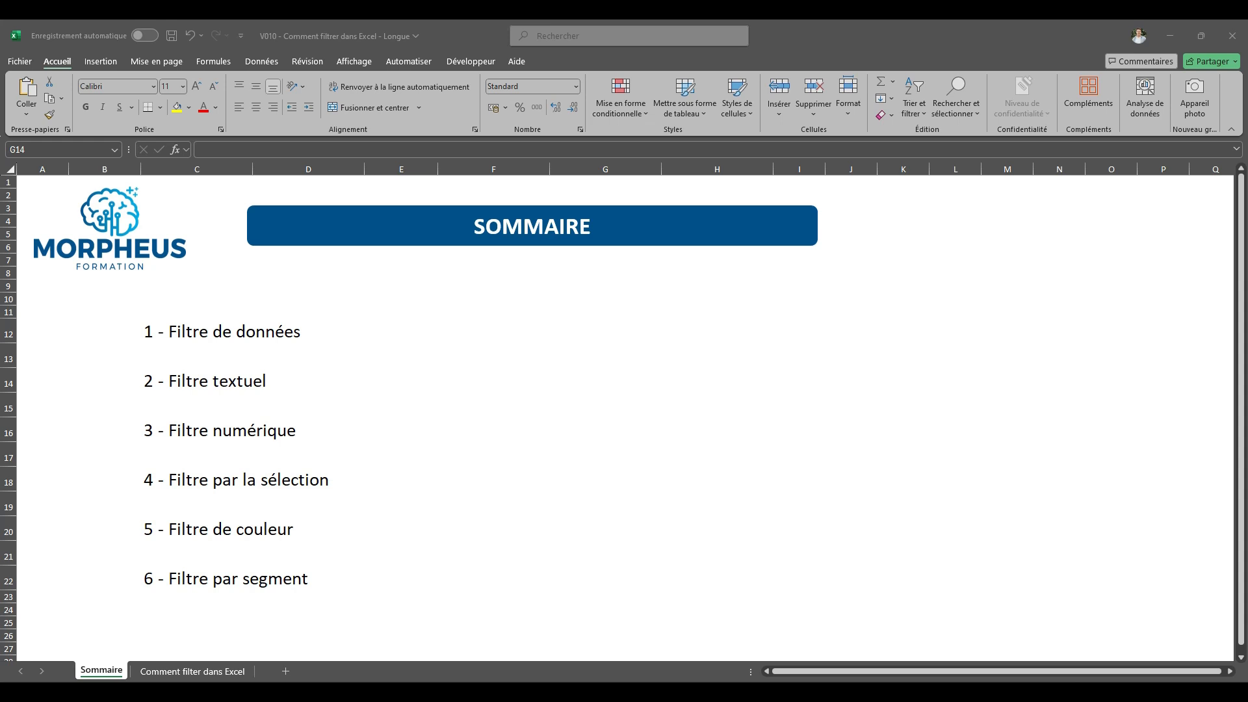
Step: On the "Comment filter dans Excel" sheet, copy the table B14:D29 and paste it as values only starting at F14
left_click(192, 671)
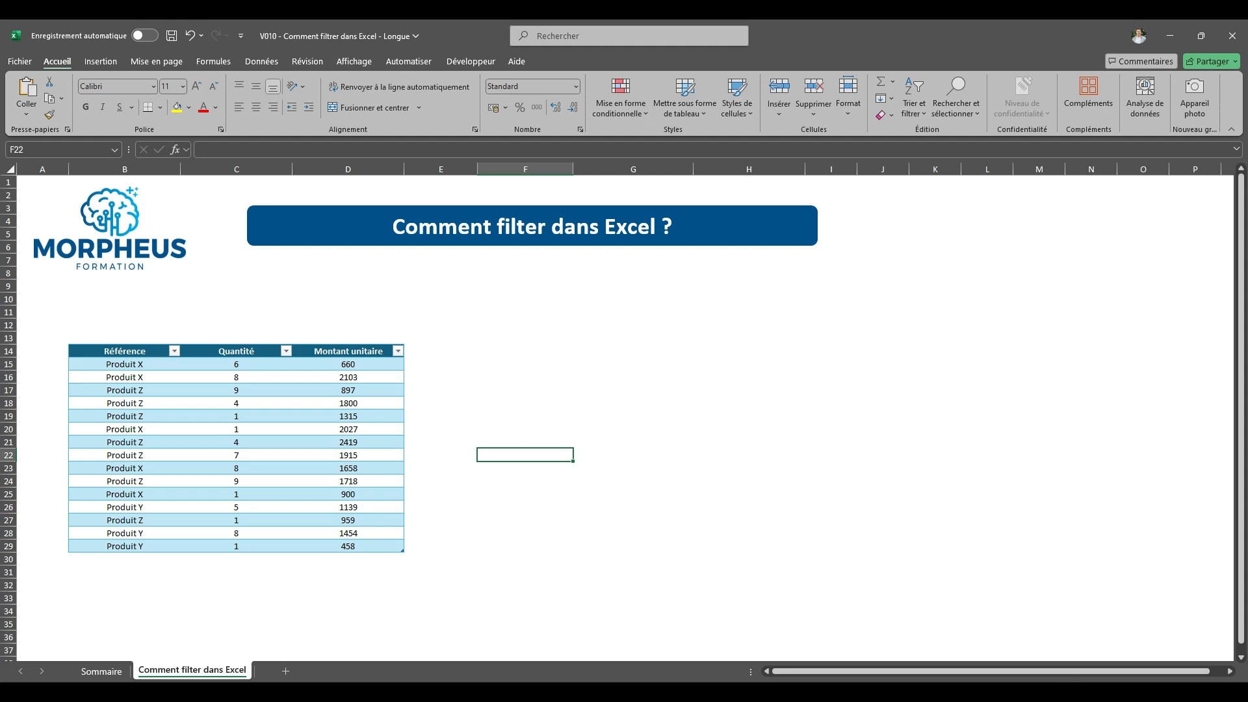
left_click_drag(125, 351, 351, 547)
key("ctrl+c")
left_click(525, 351)
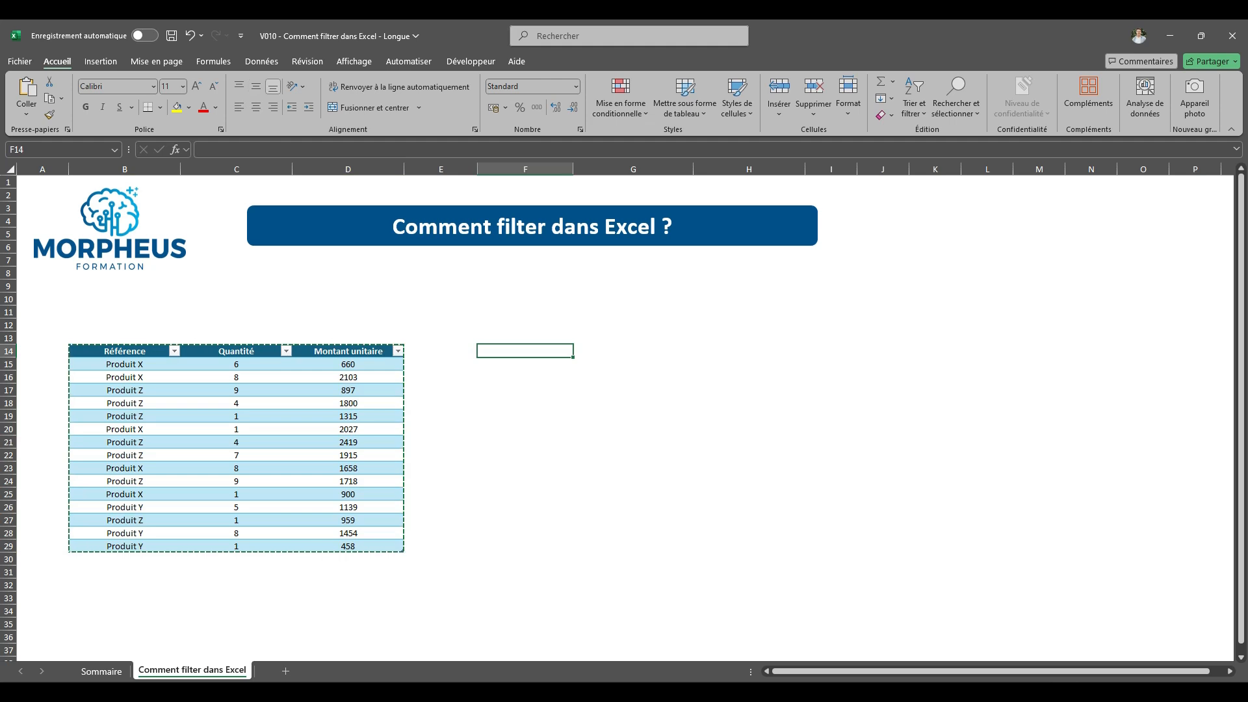
left_click(26, 112)
left_click(25, 192)
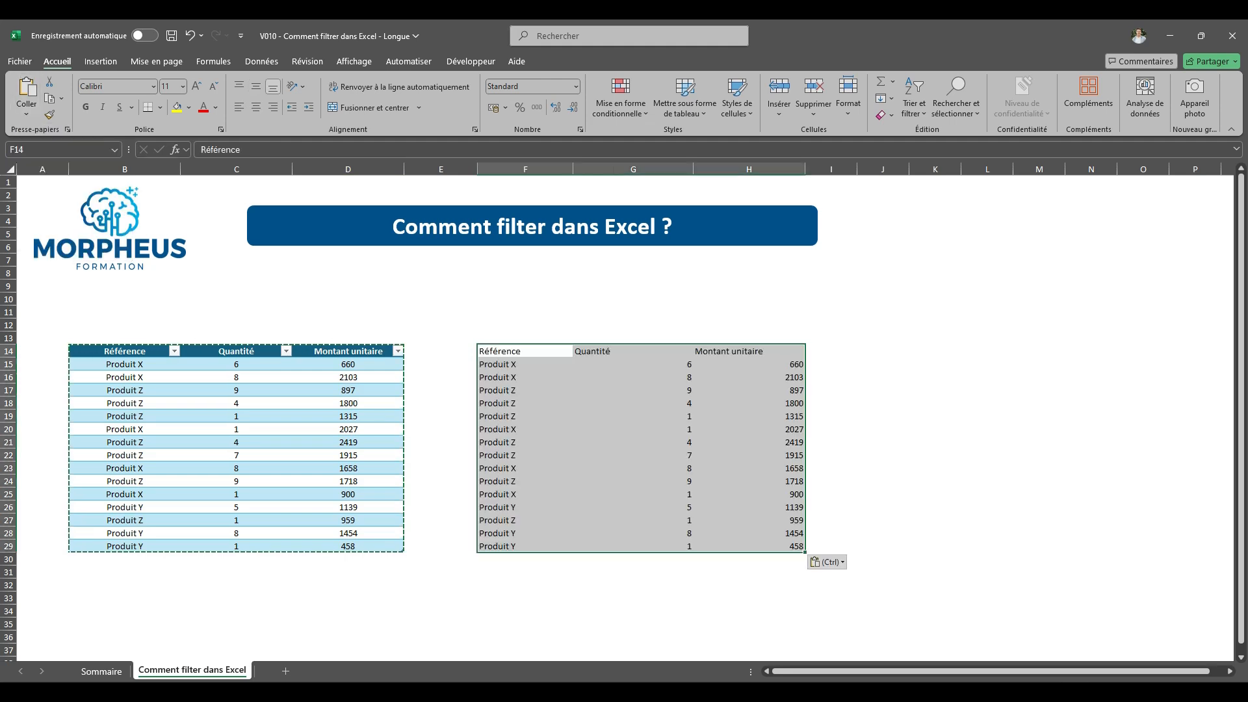
key("Escape")
Step: Apply all borders to the pasted range F14:H29 and center its contents
left_click_drag(525, 351, 749, 546)
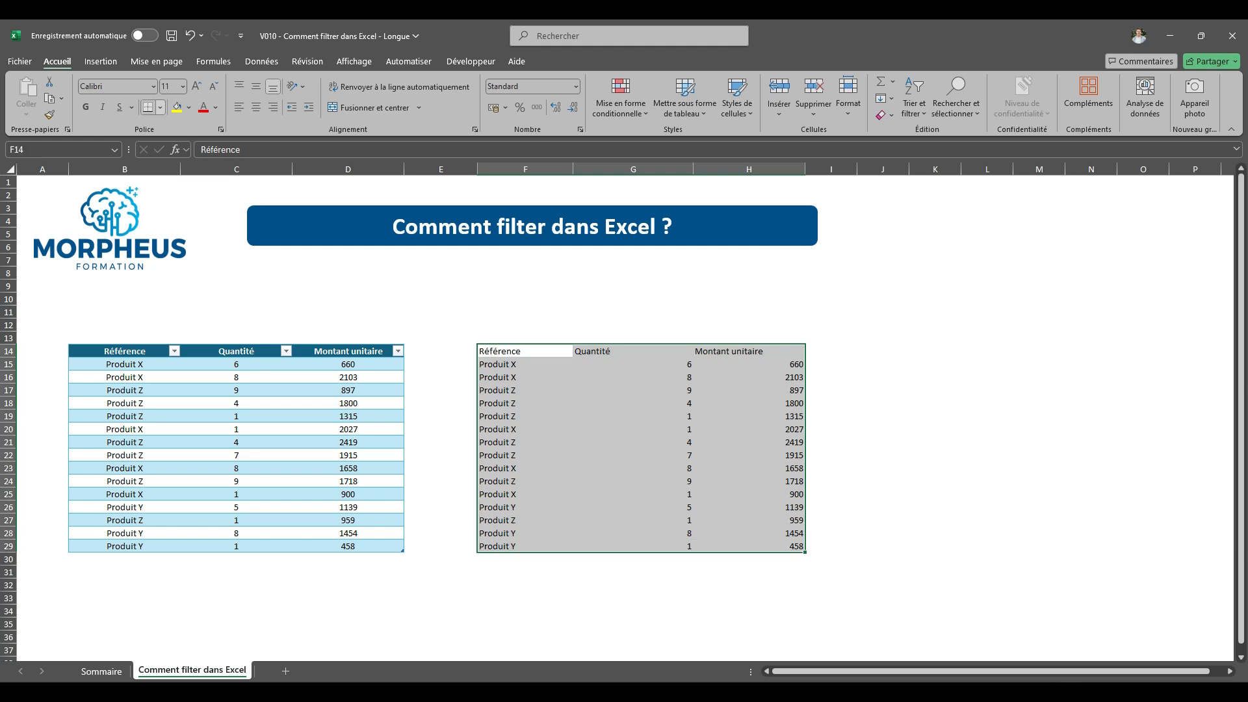
left_click(160, 107)
left_click(198, 235)
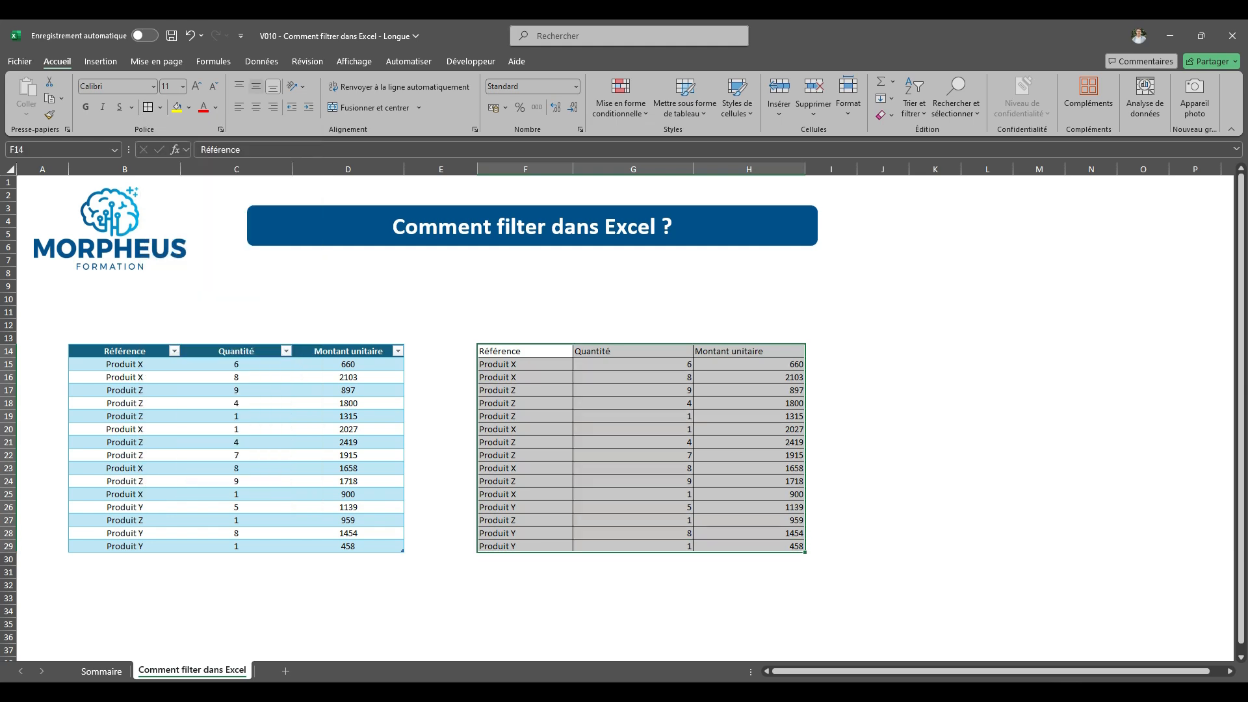
left_click(256, 107)
left_click(348, 455)
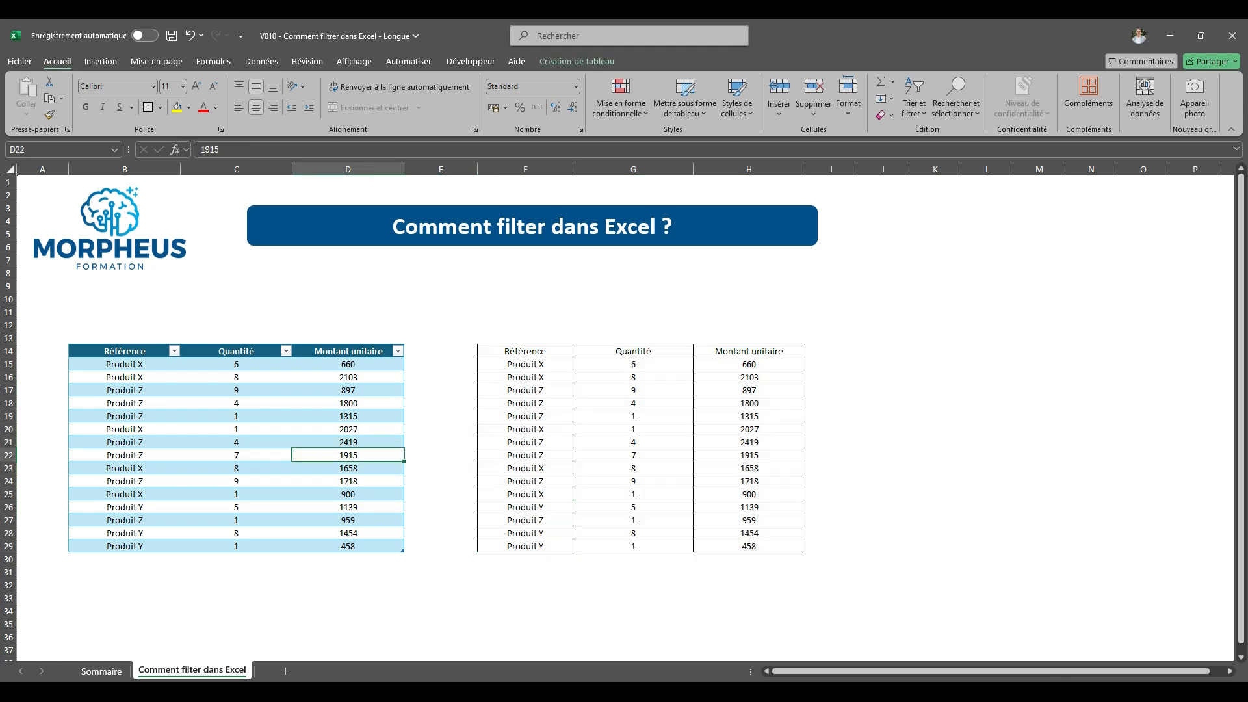
left_click(101, 62)
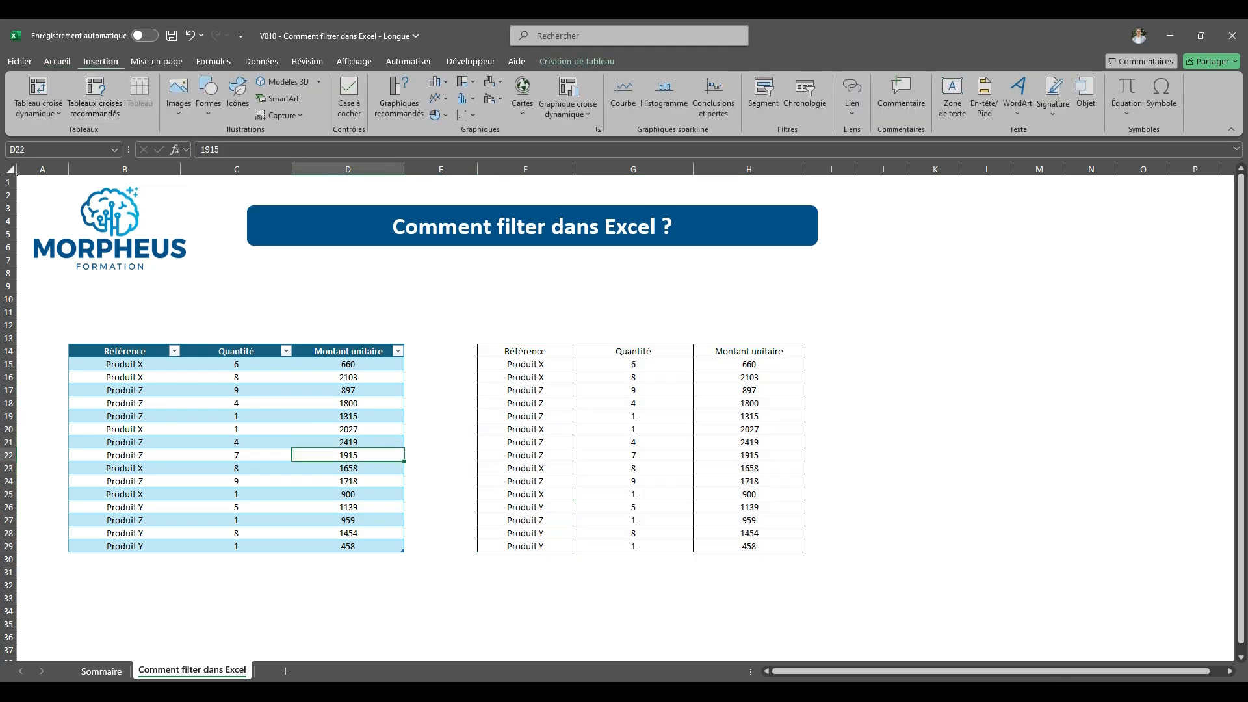
left_click(526, 287)
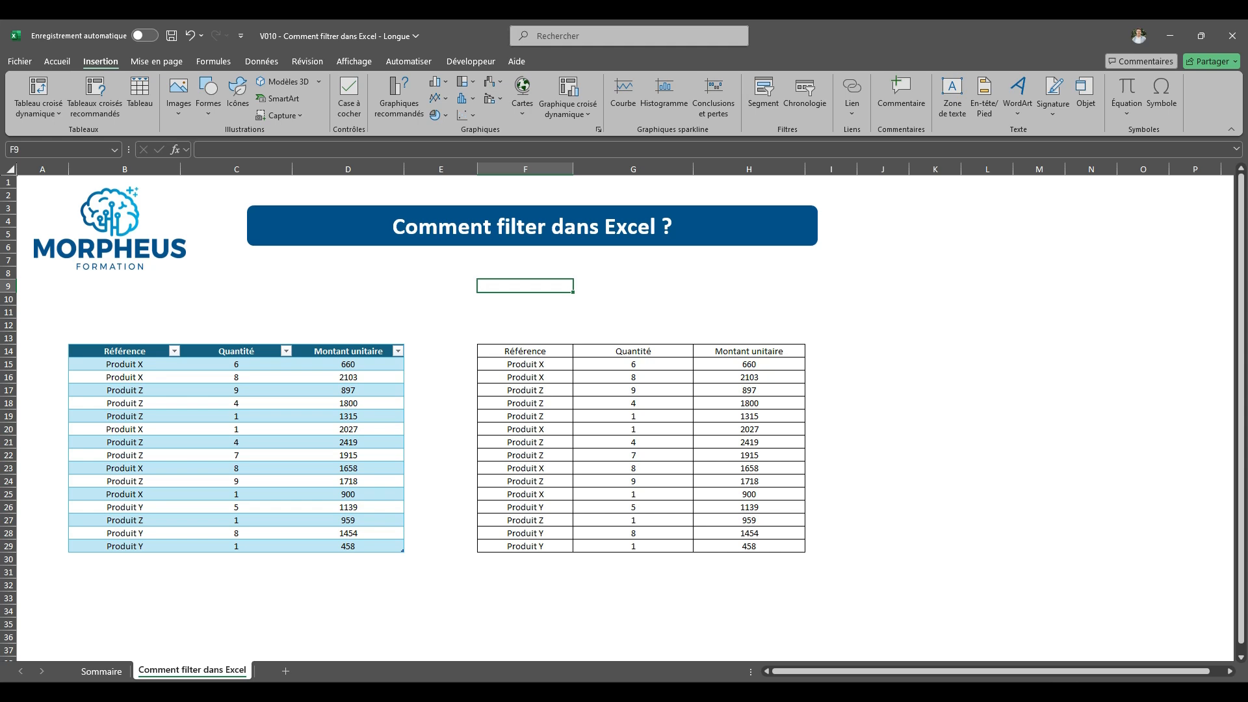
Step: Filter the Référence column of the blue formatted table to show only Produit X
left_click(173, 351)
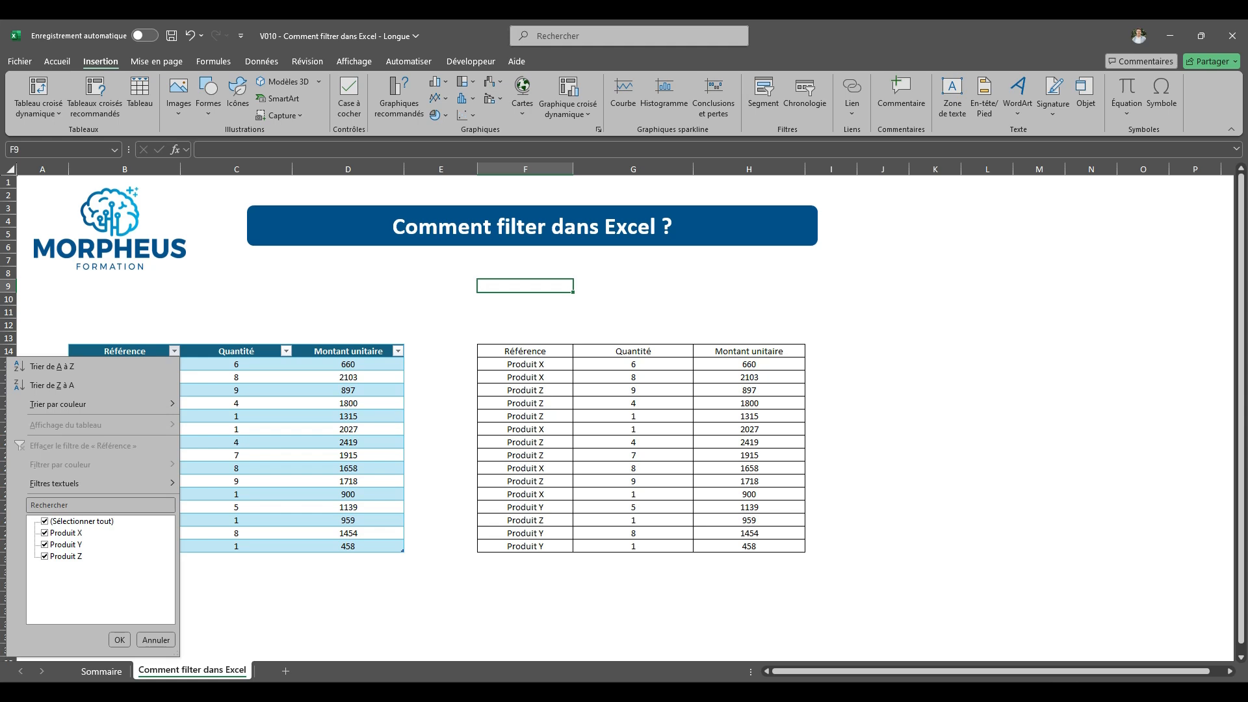
left_click(45, 521)
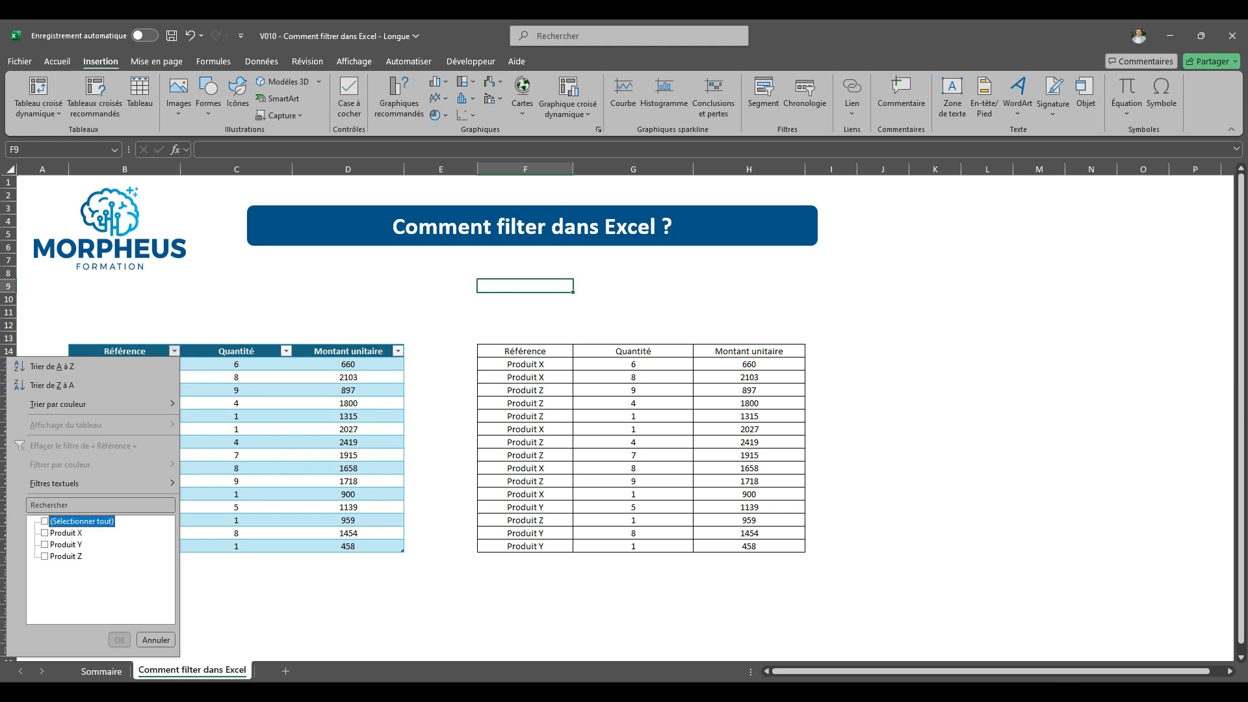
key("Down")
key("space")
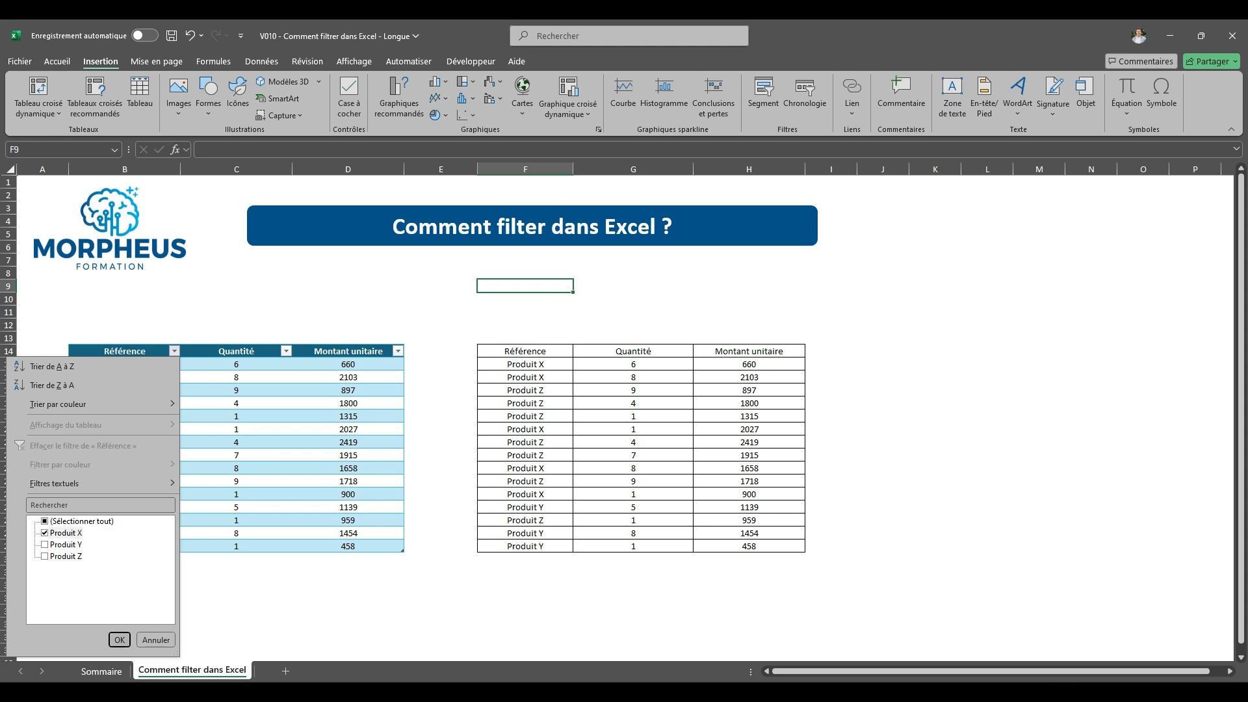
key("Return")
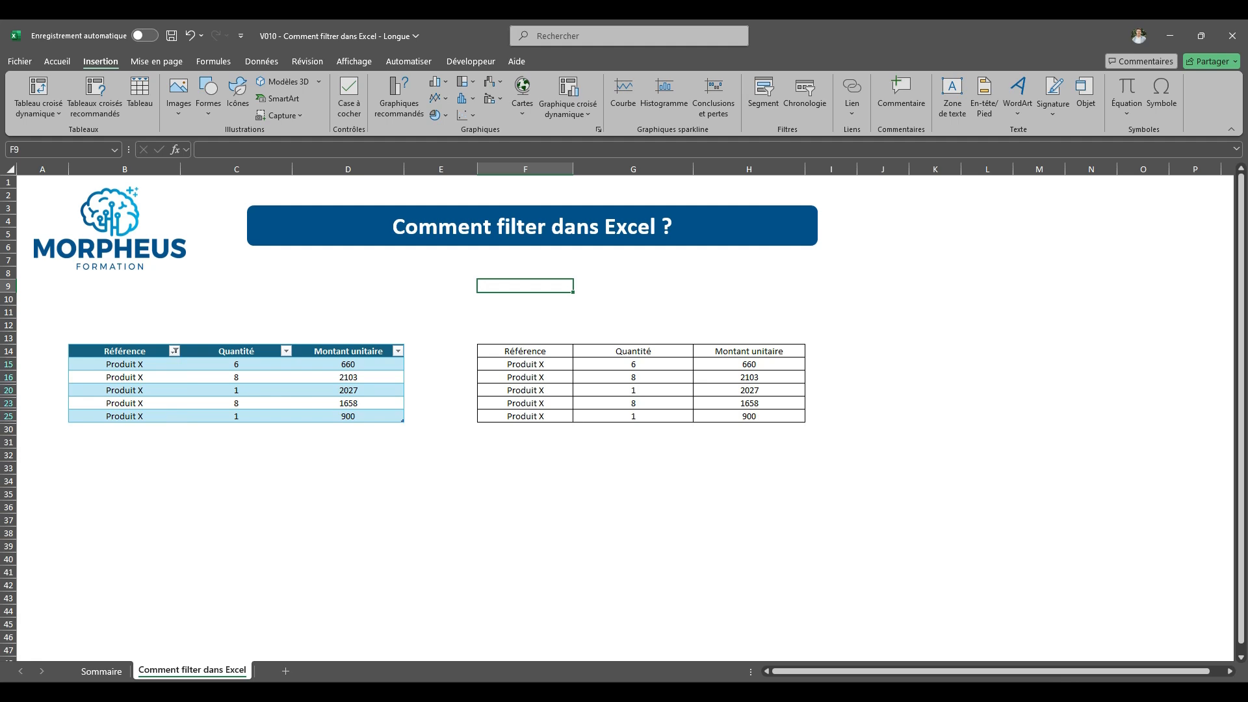
Step: Clear the Référence filter from the blue formatted table
left_click(236, 377)
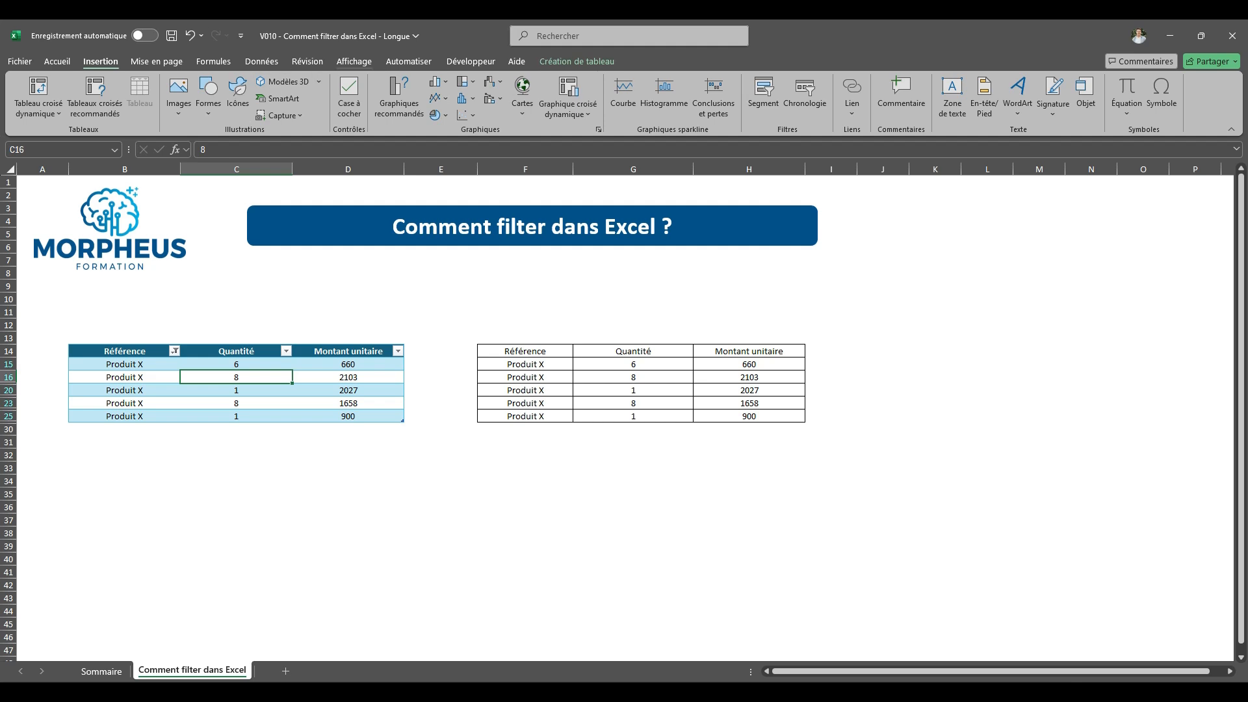
left_click(261, 62)
left_click(691, 82)
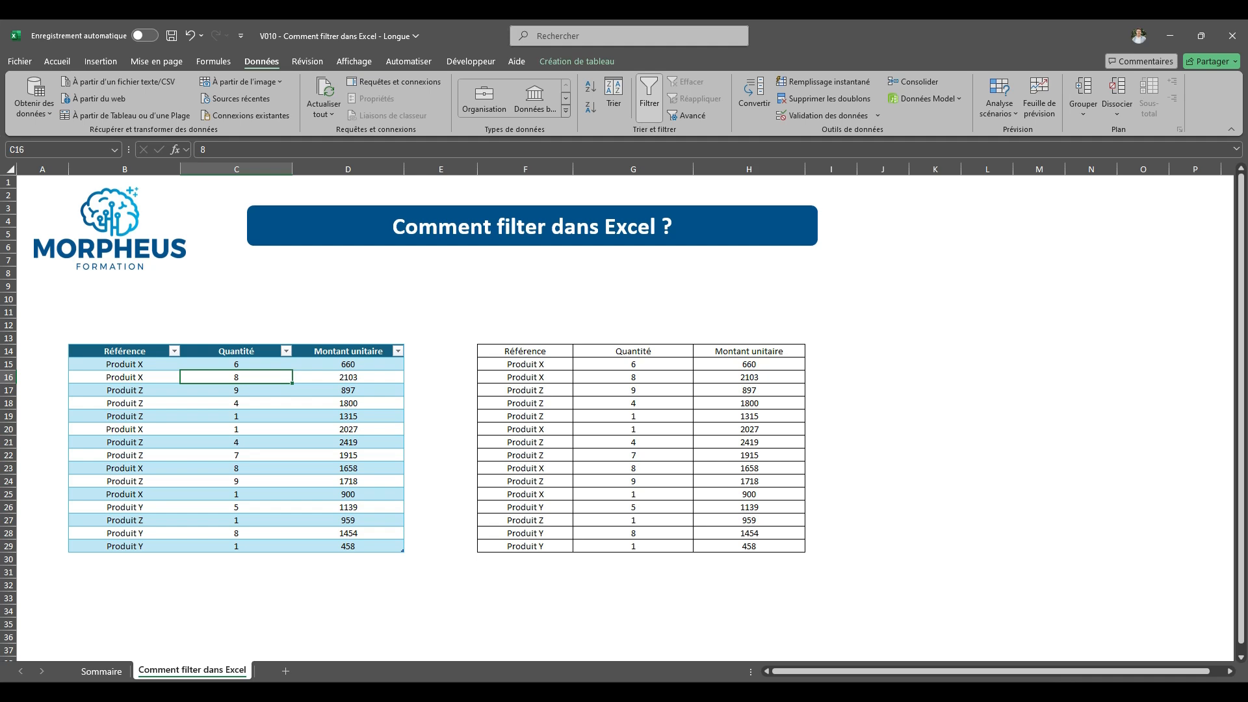
Step: Try adding filter buttons to the plain table by selecting its headers F14:H14, and undo the addition
left_click_drag(526, 351, 749, 351)
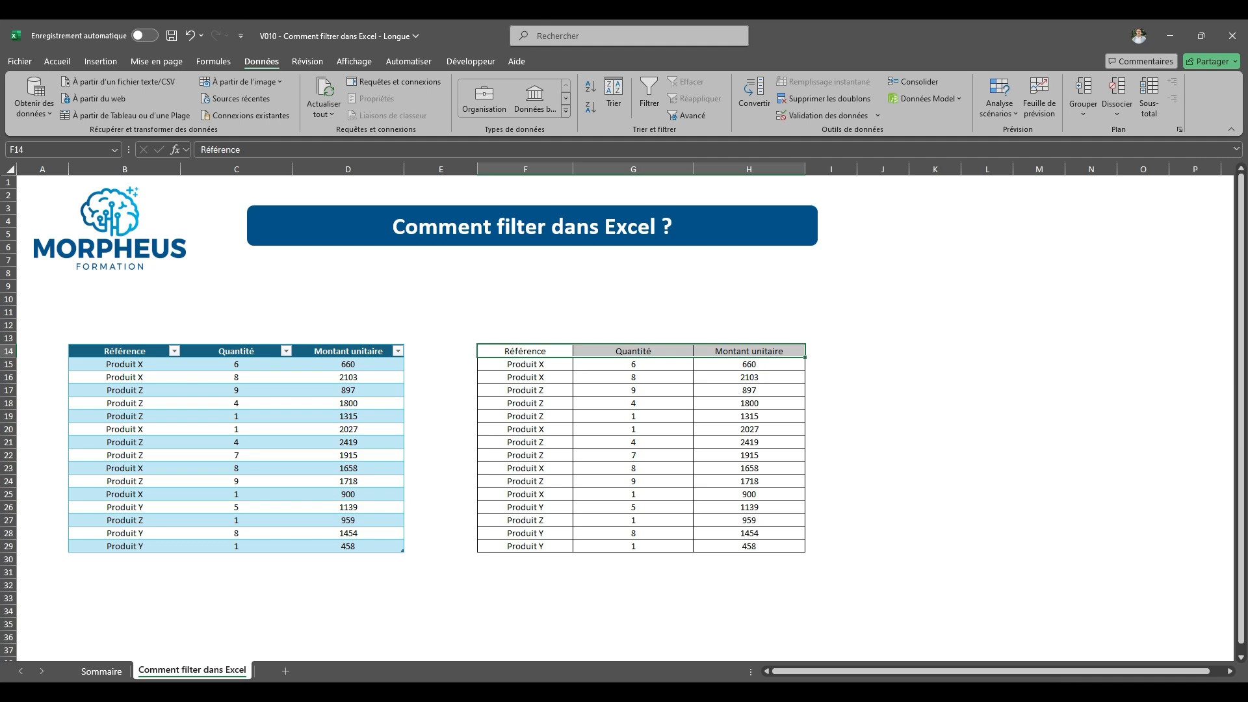
key("ctrl+shift+l")
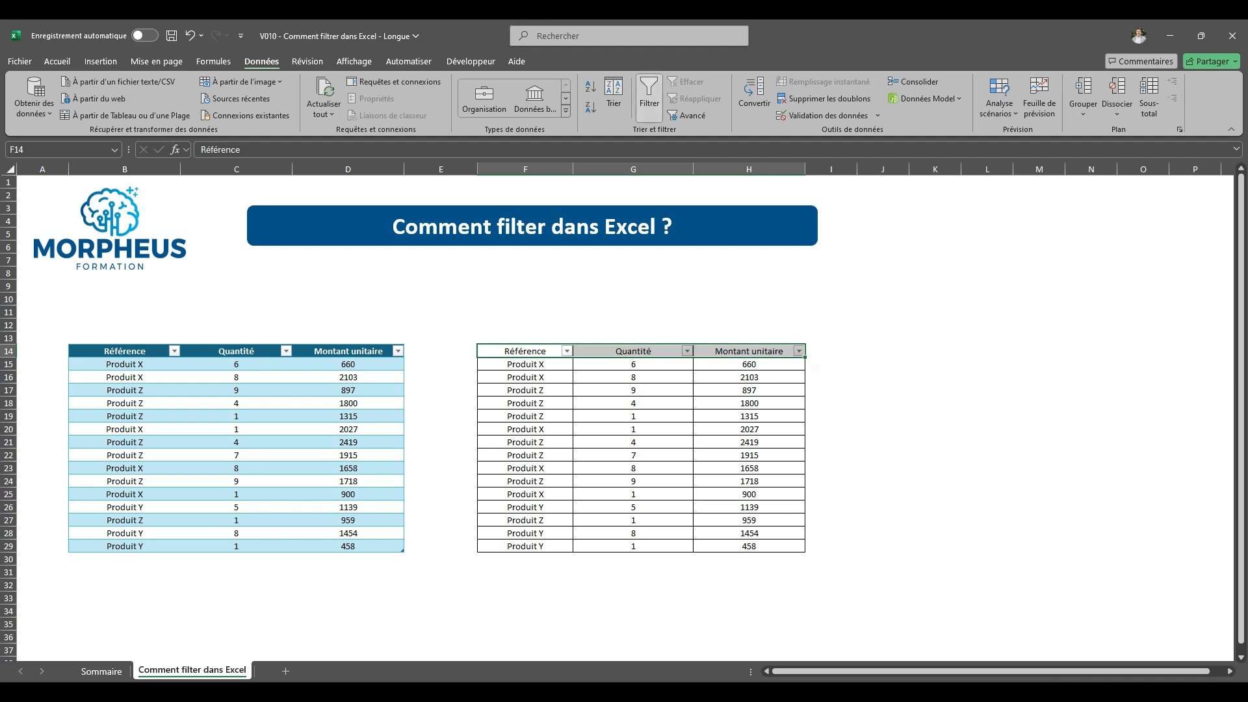
left_click_drag(883, 364, 883, 353)
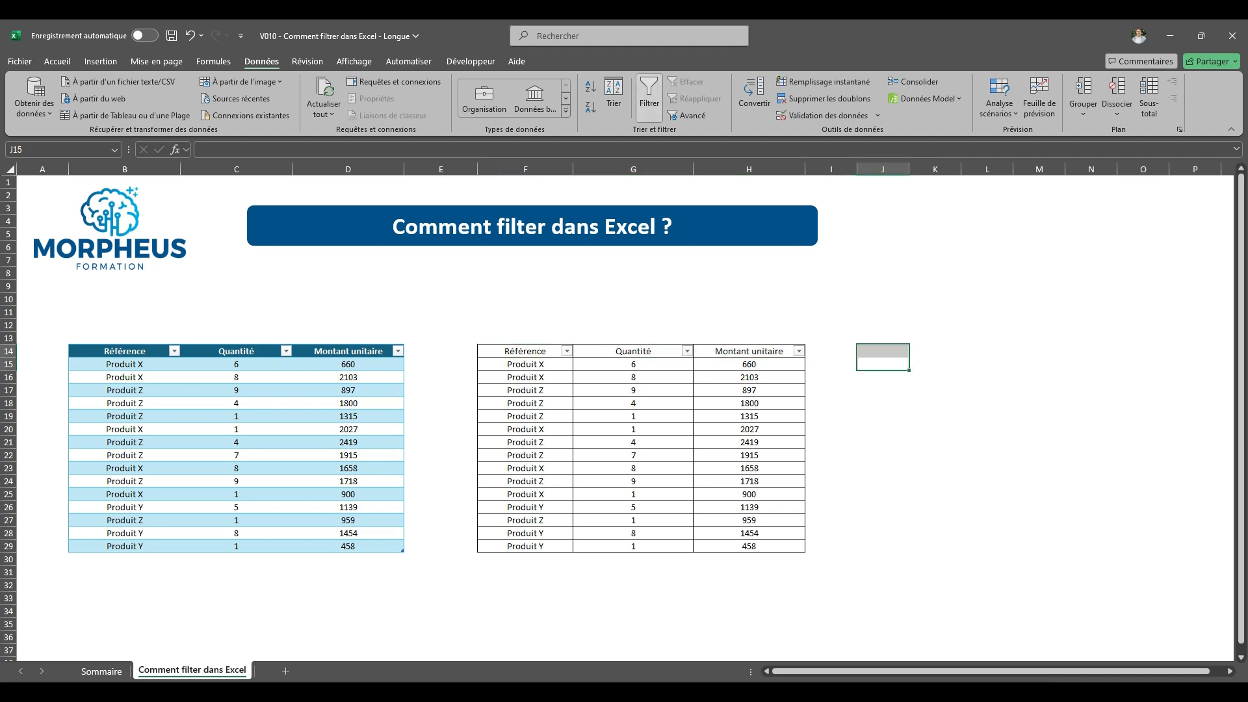
key("ctrl+z")
Step: Add filter buttons to the plain table's header row, starting from its Quantité header cell
left_click(634, 416)
left_click(633, 351)
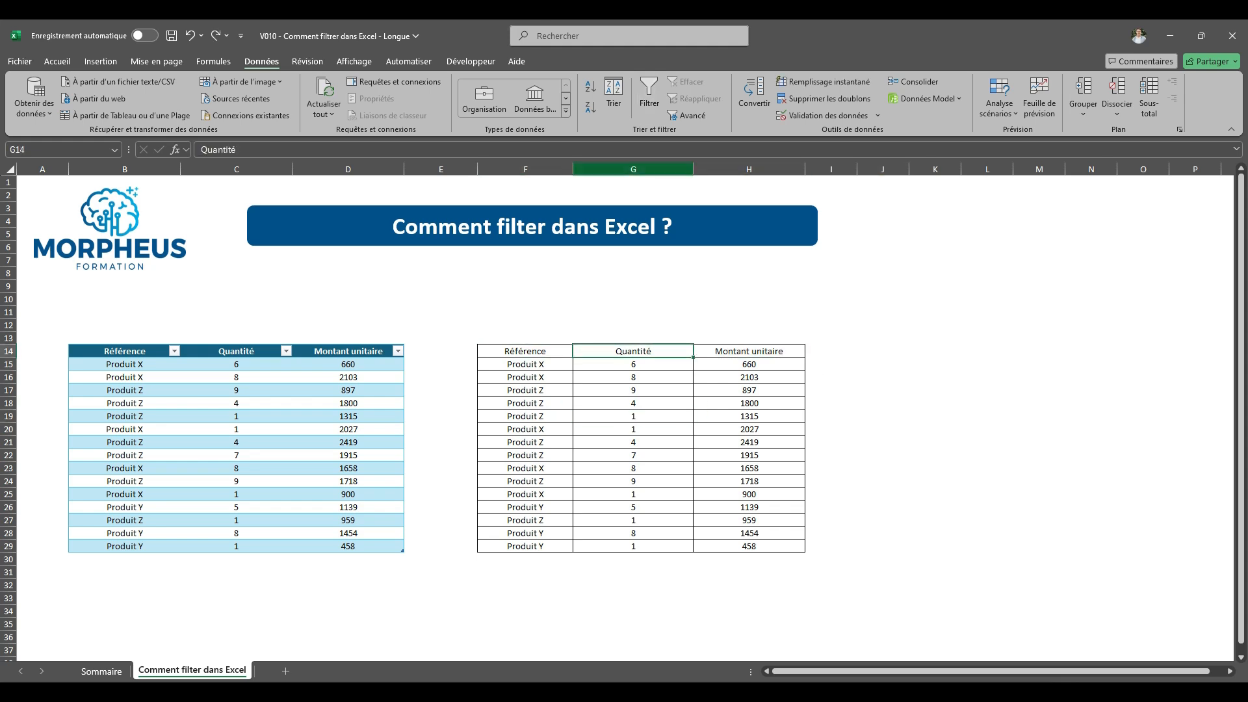
left_click(649, 95)
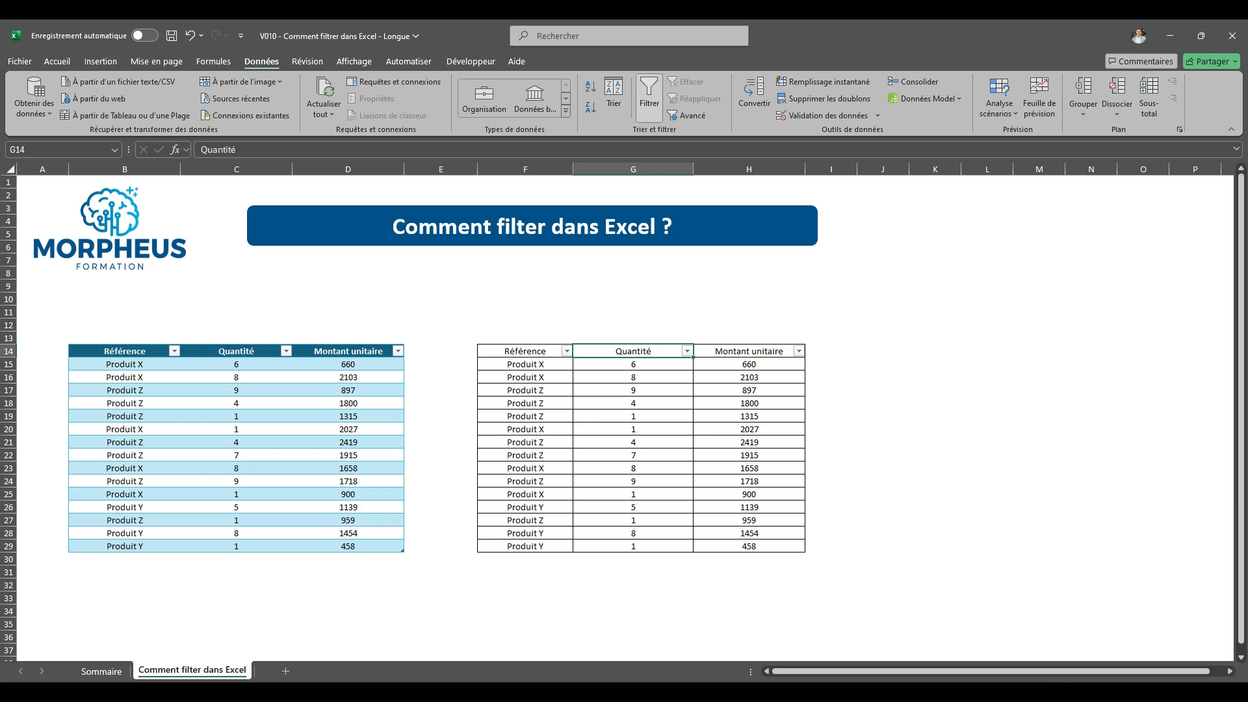
key("Down")
key("Down")
key("Down")
key("Down")
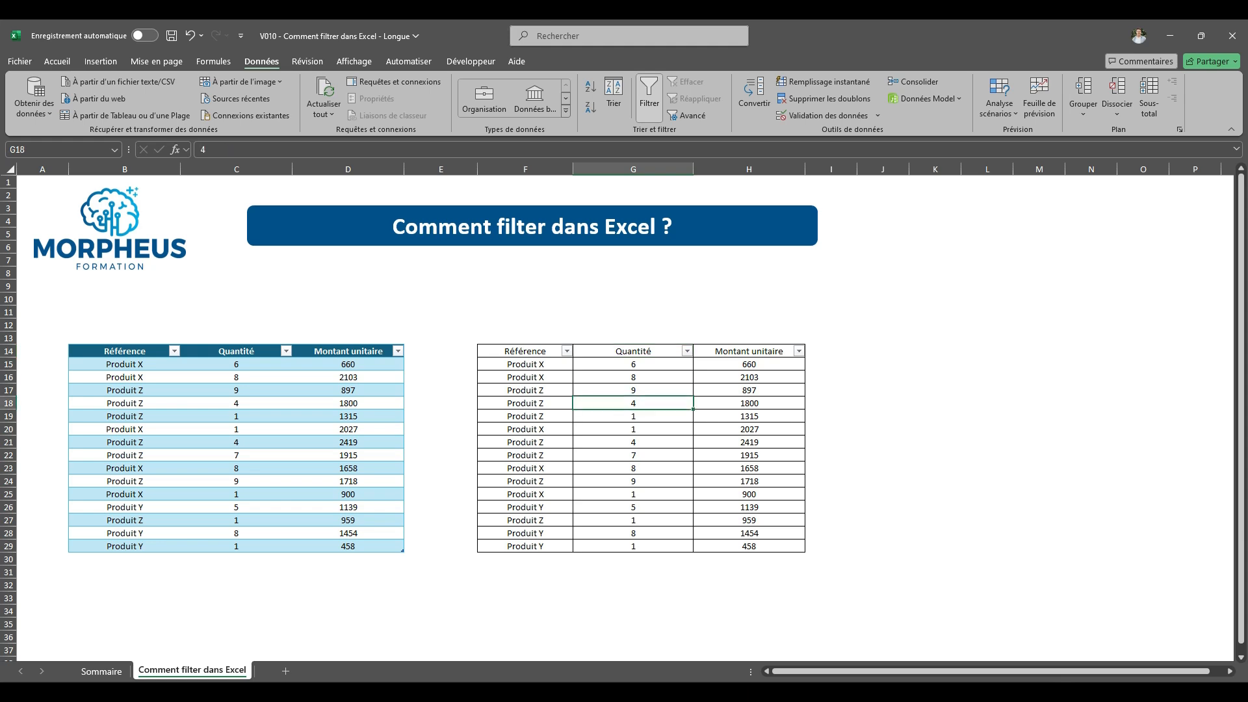
Step: Try filtering the plain table's Référence column to show only Produit Y, and undo the filter
left_click(567, 351)
left_click(455, 521)
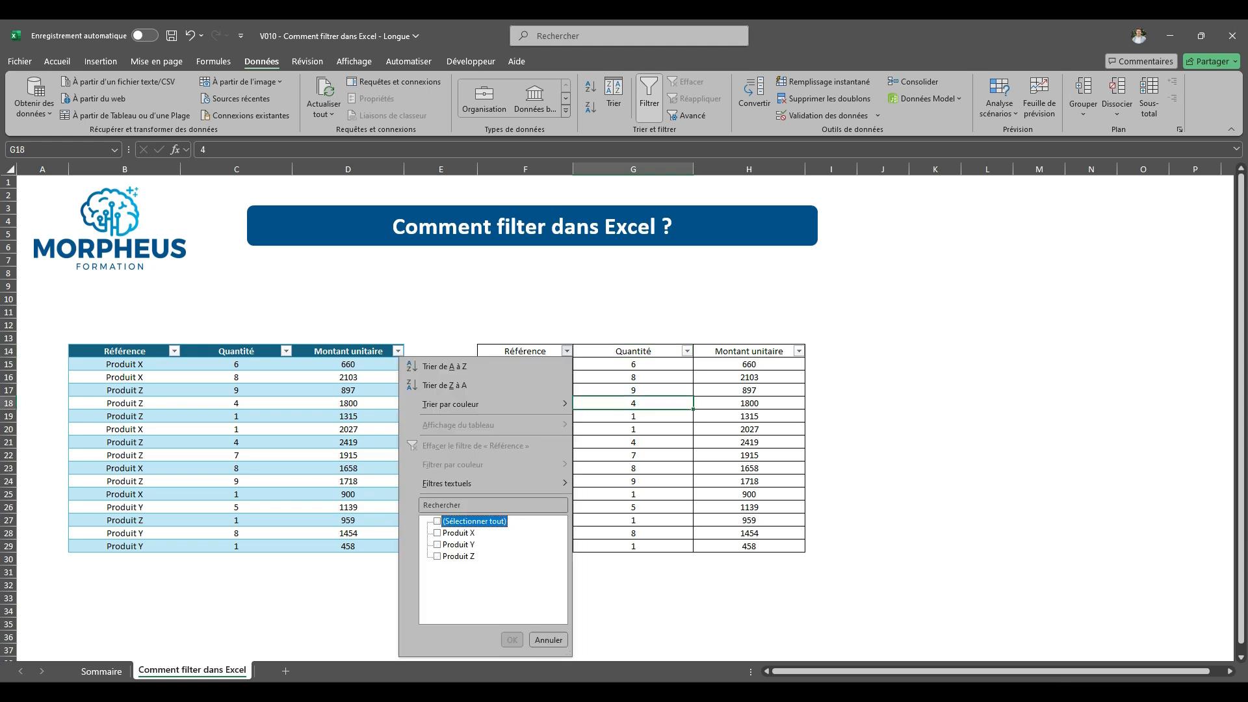
left_click(438, 545)
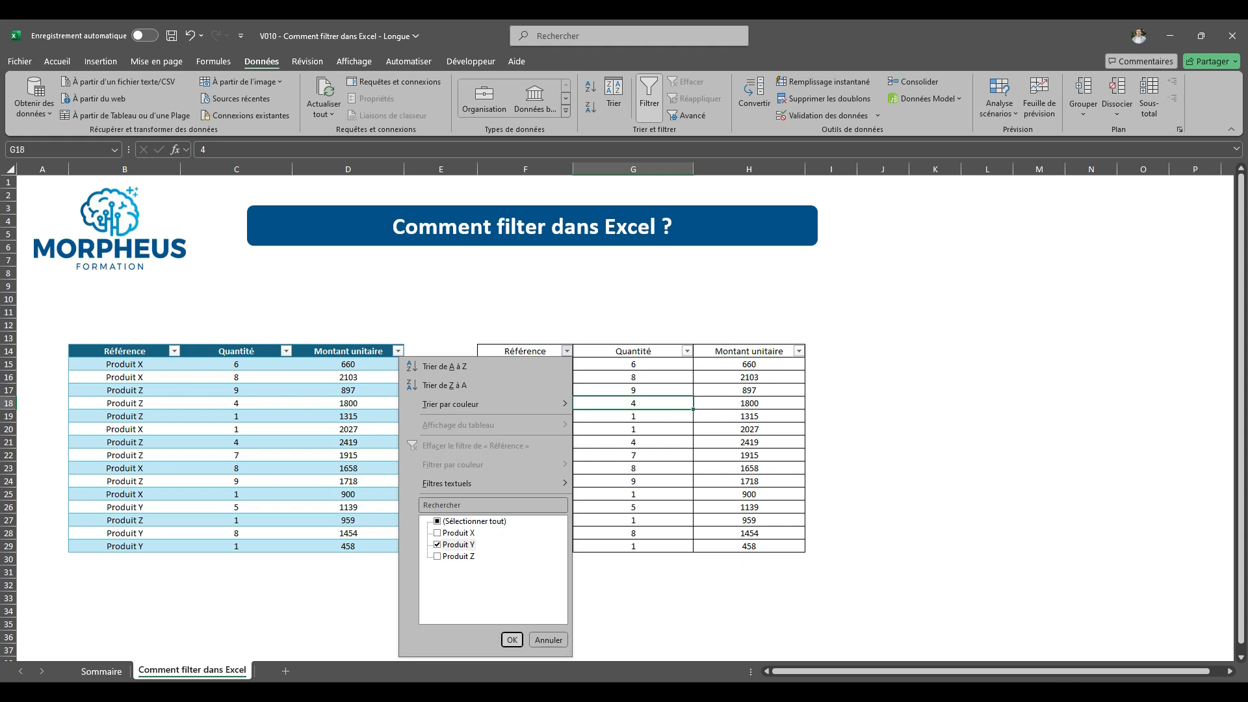
key("Return")
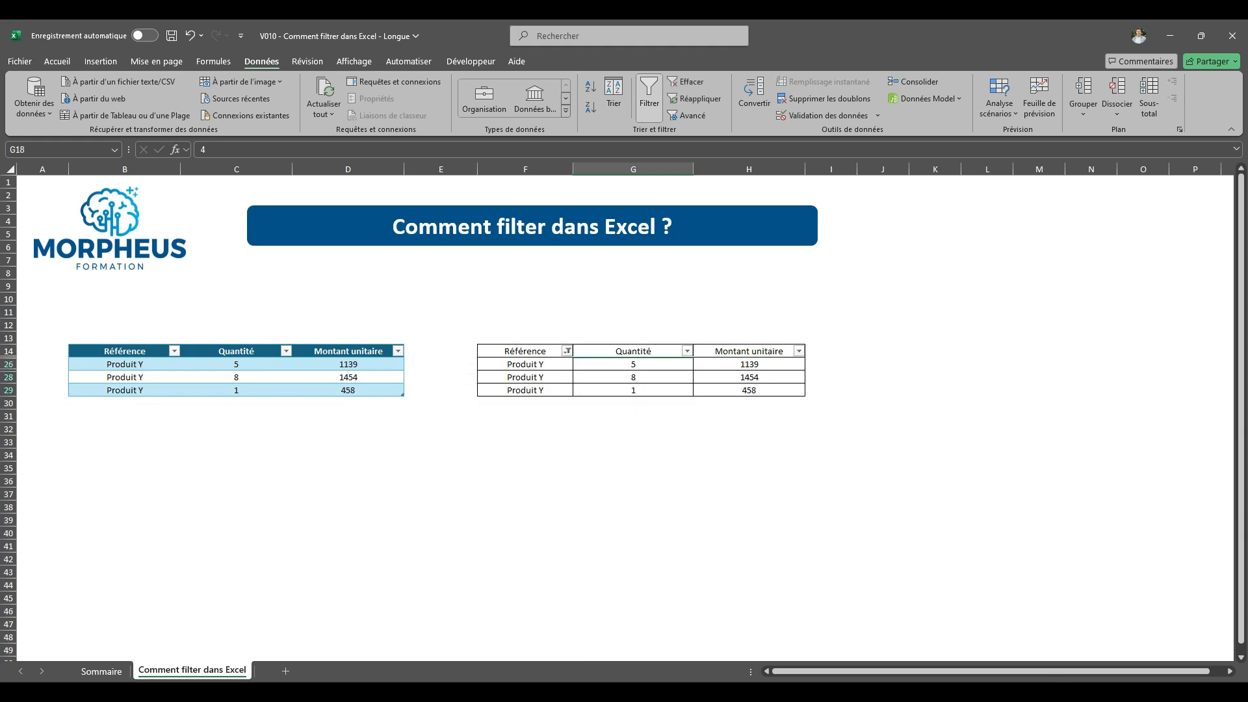
key("ctrl+z")
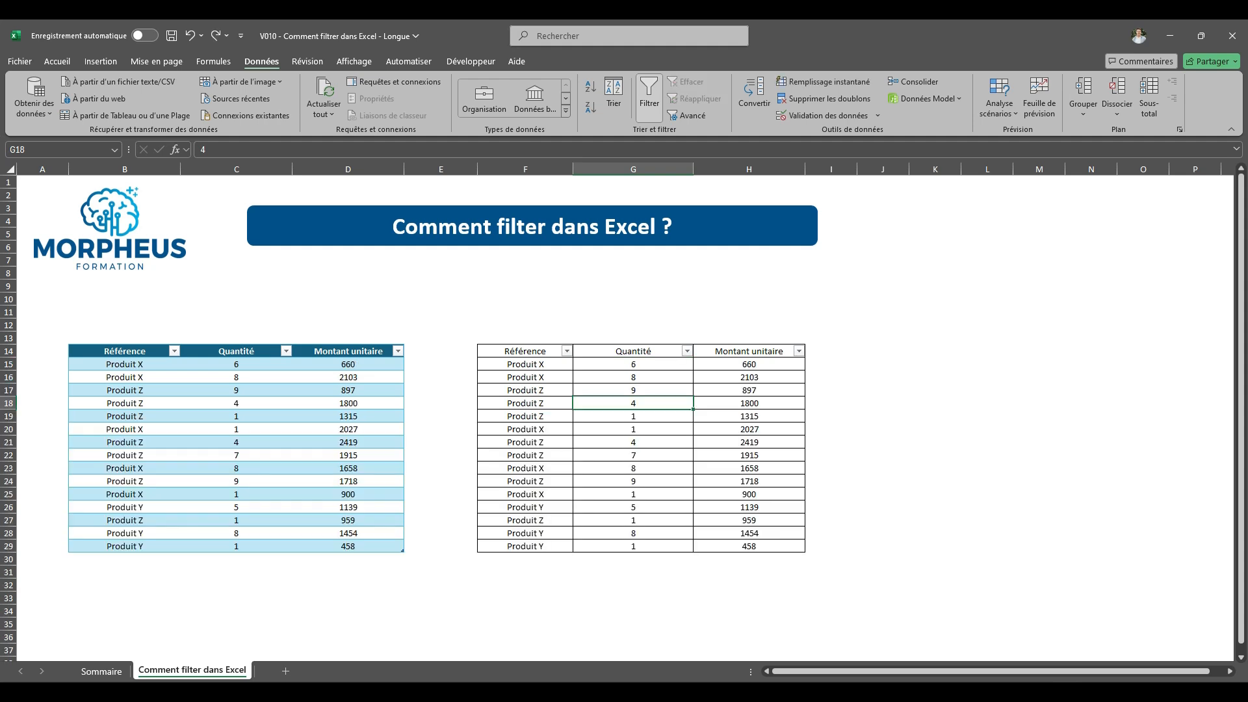
left_click(633, 325)
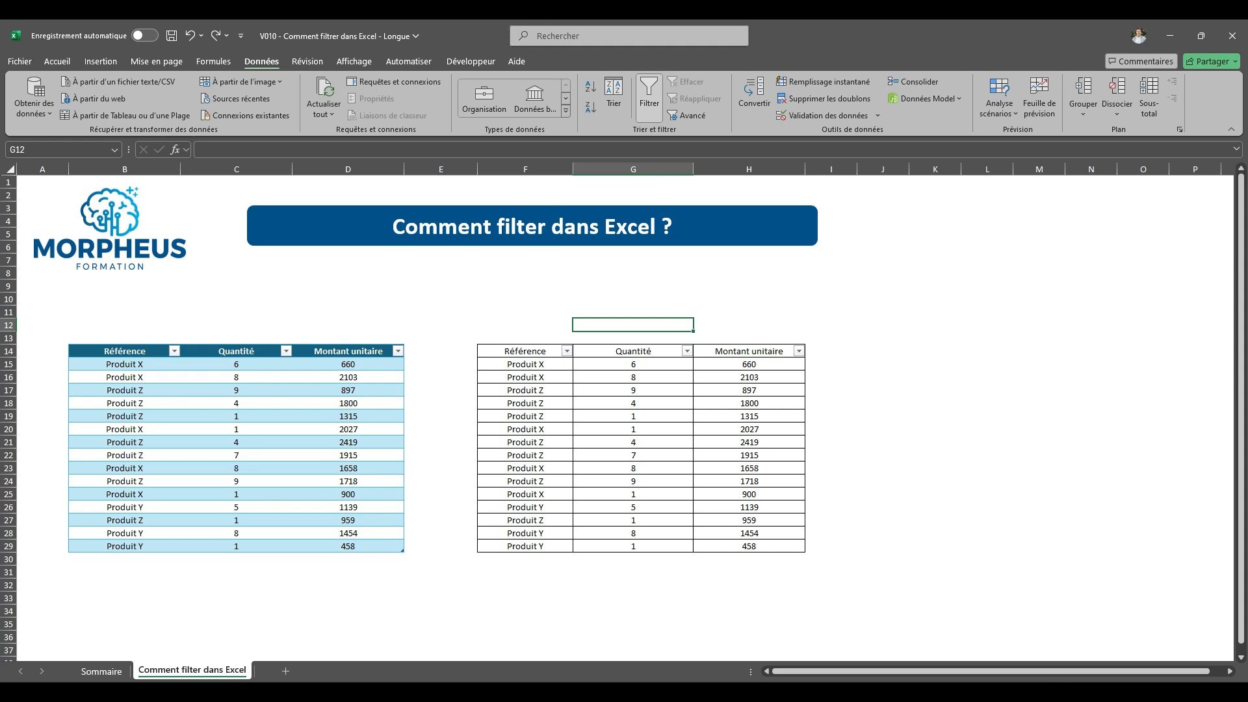
Step: Examine the filter choices of the Quantité and Référence columns, including the numeric and text filter conditions
left_click(286, 351)
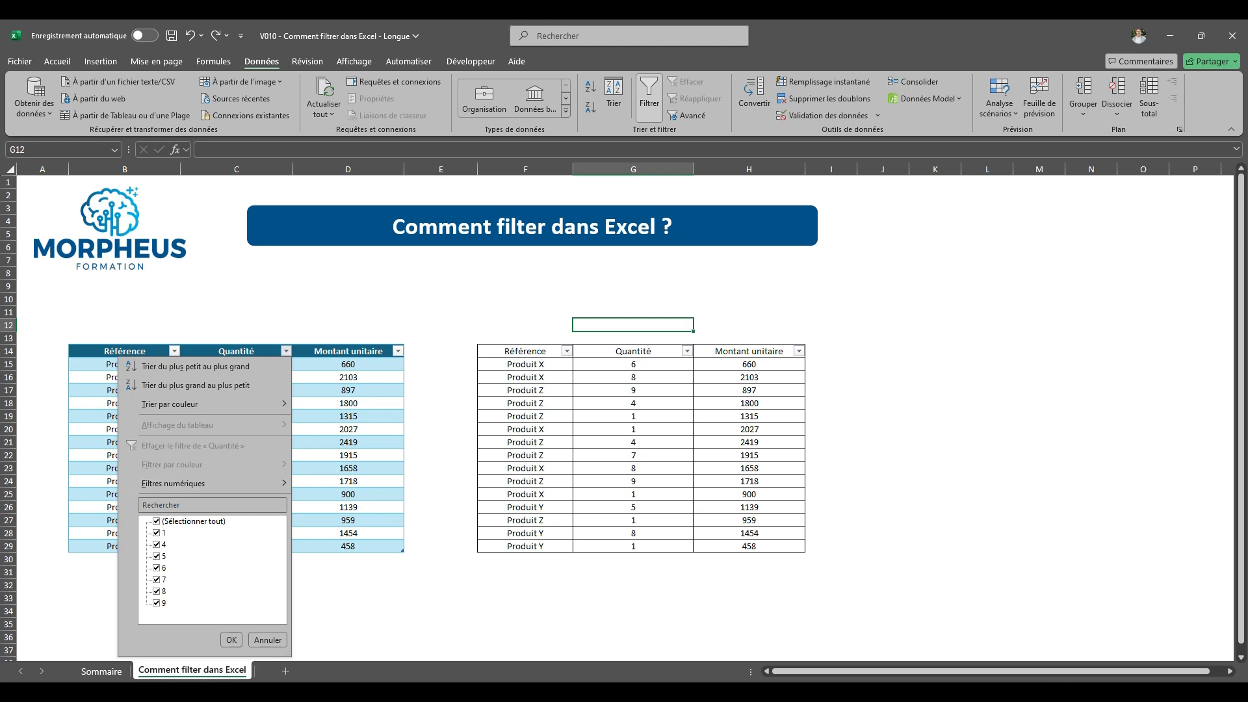
key("Escape")
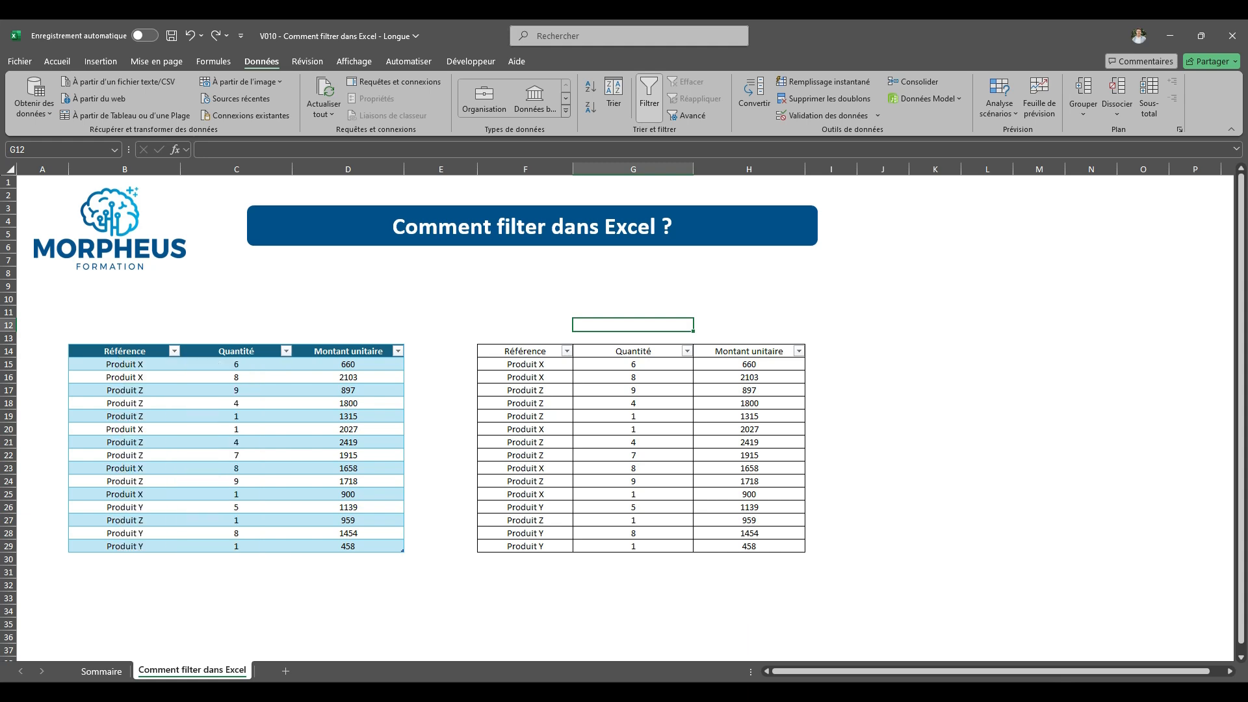
left_click(175, 351)
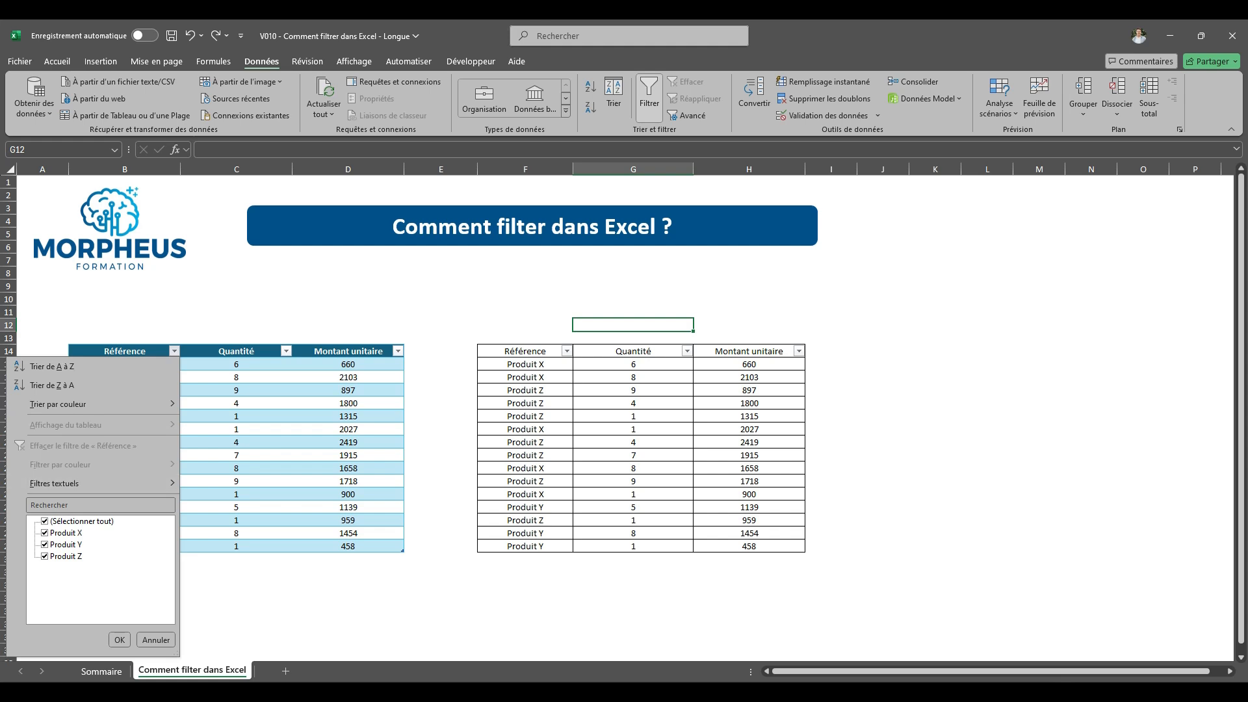
left_click(119, 640)
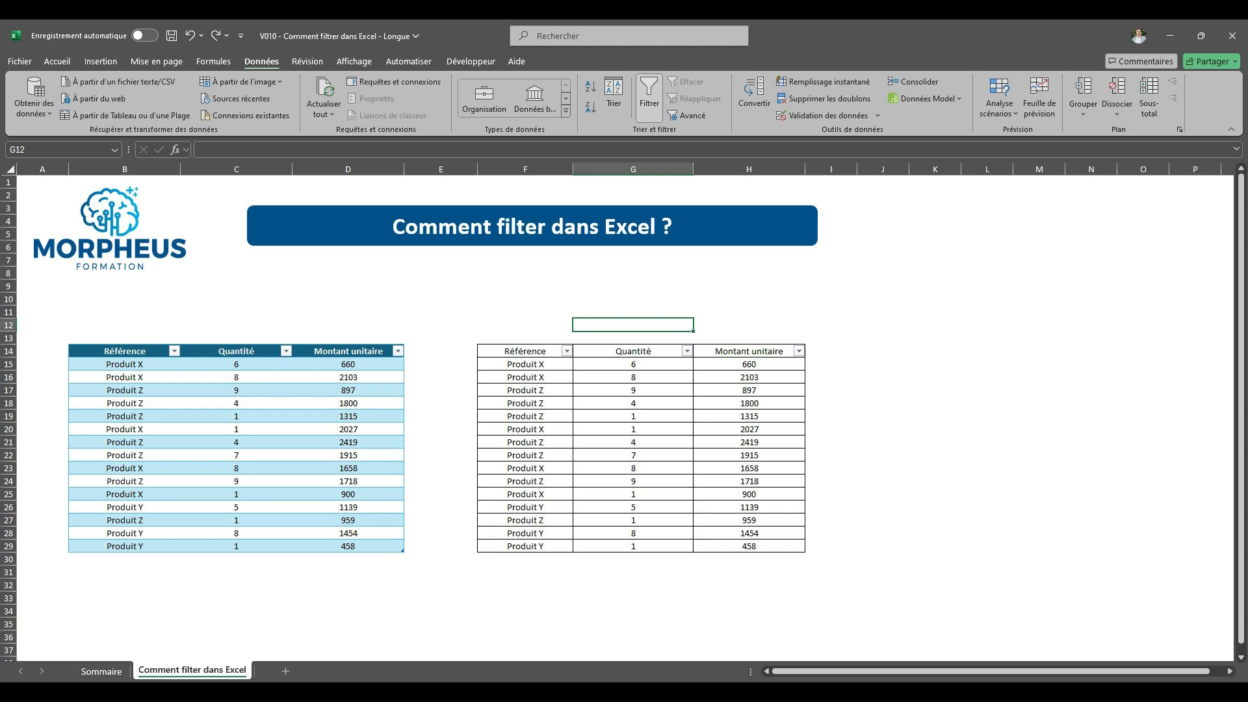
left_click(687, 351)
mouse_move(605, 484)
left_click(735, 523)
left_click(175, 351)
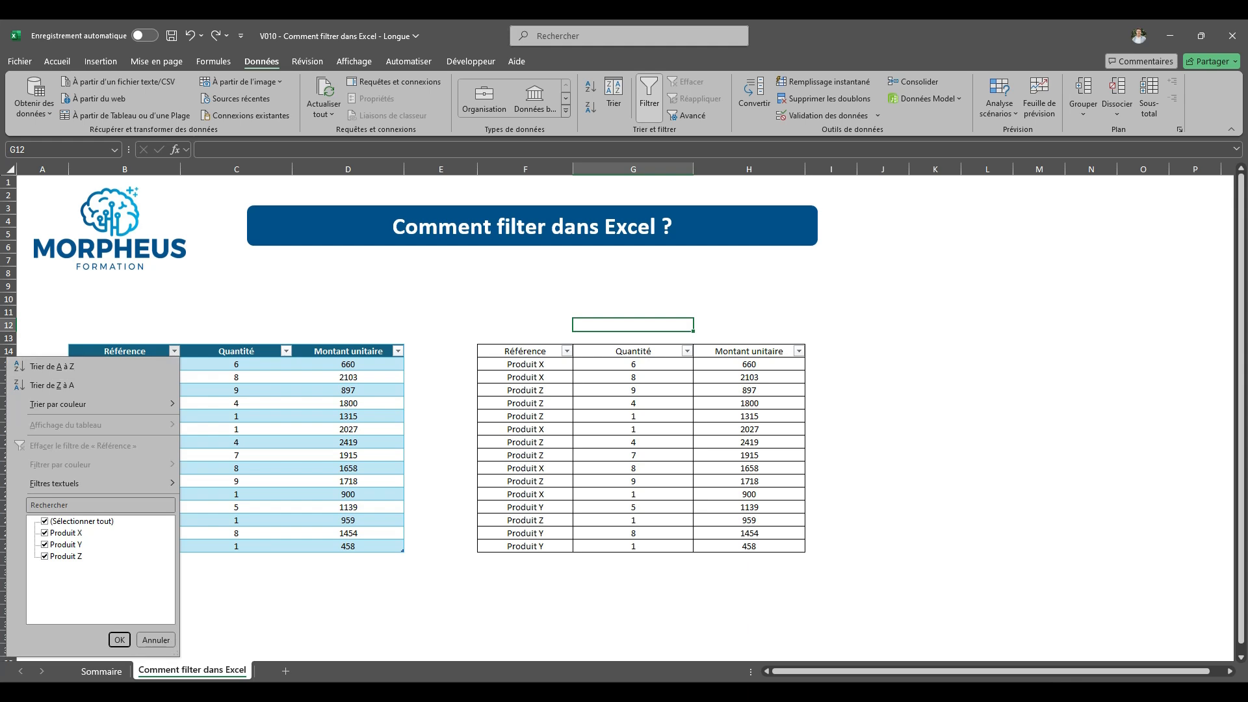
mouse_move(98, 484)
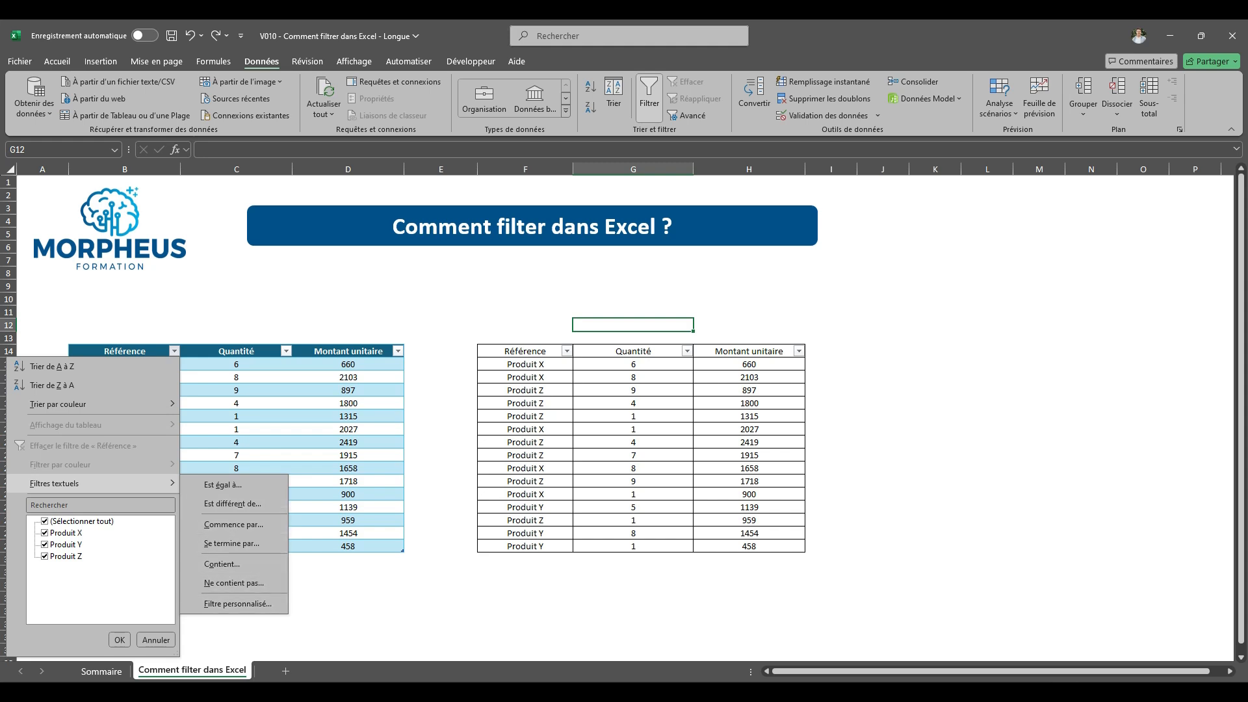
key("Escape")
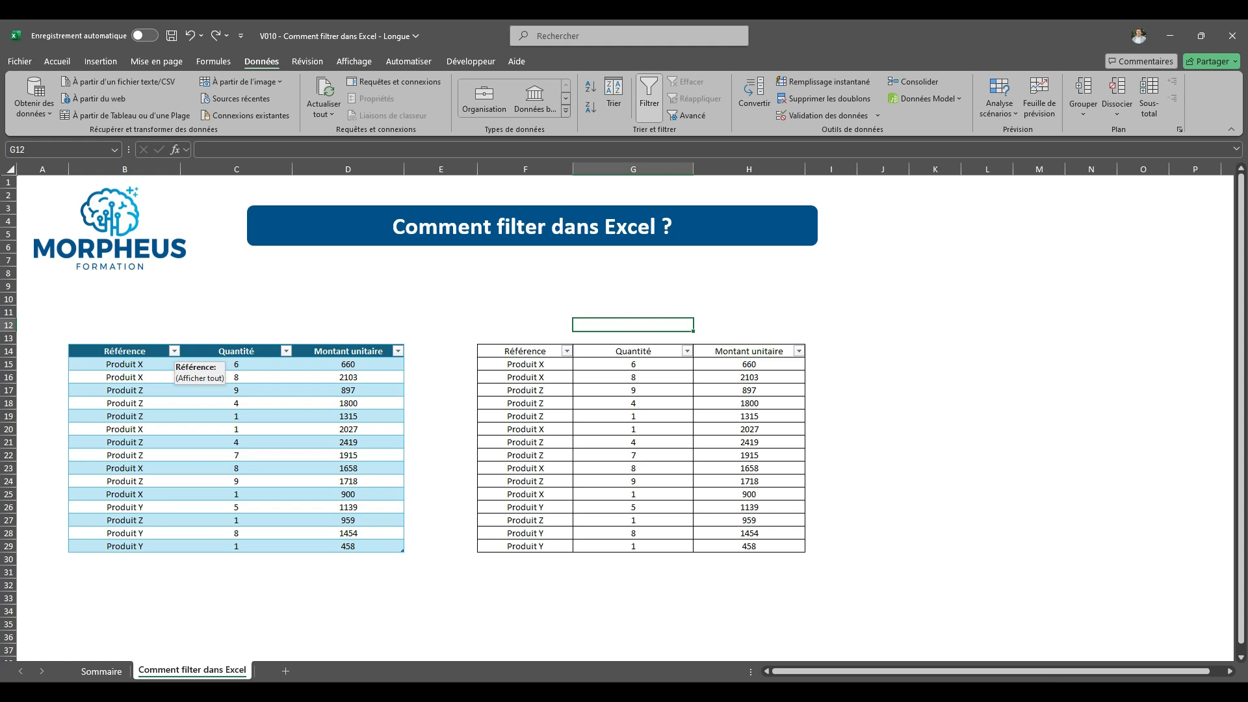
Step: Apply a text filter to the blue table's Référence column showing only values that end with X
left_click(174, 351)
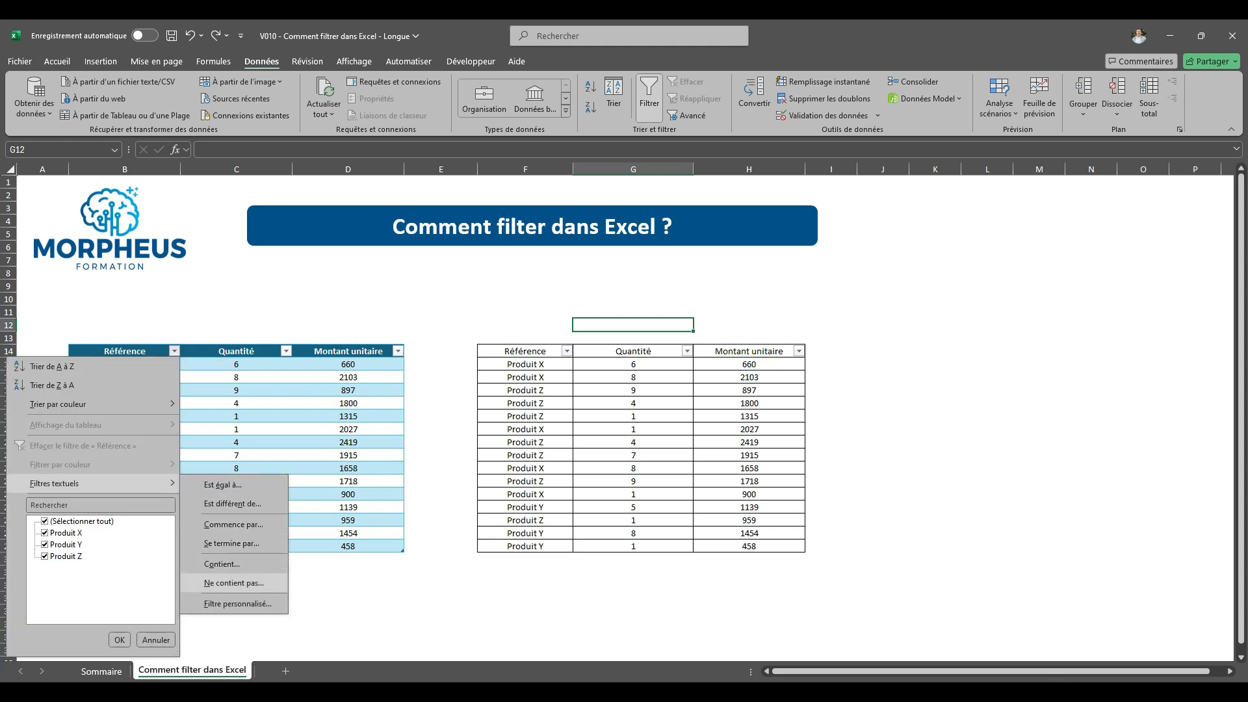
left_click(231, 542)
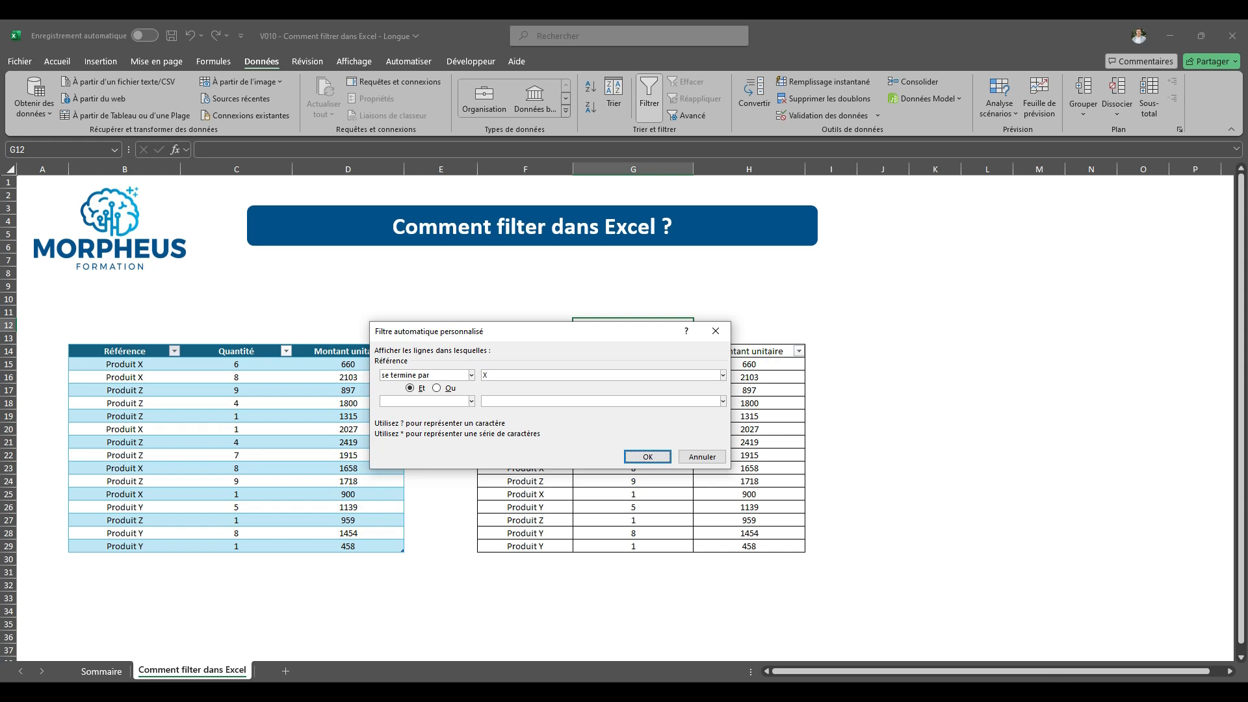
key("Return")
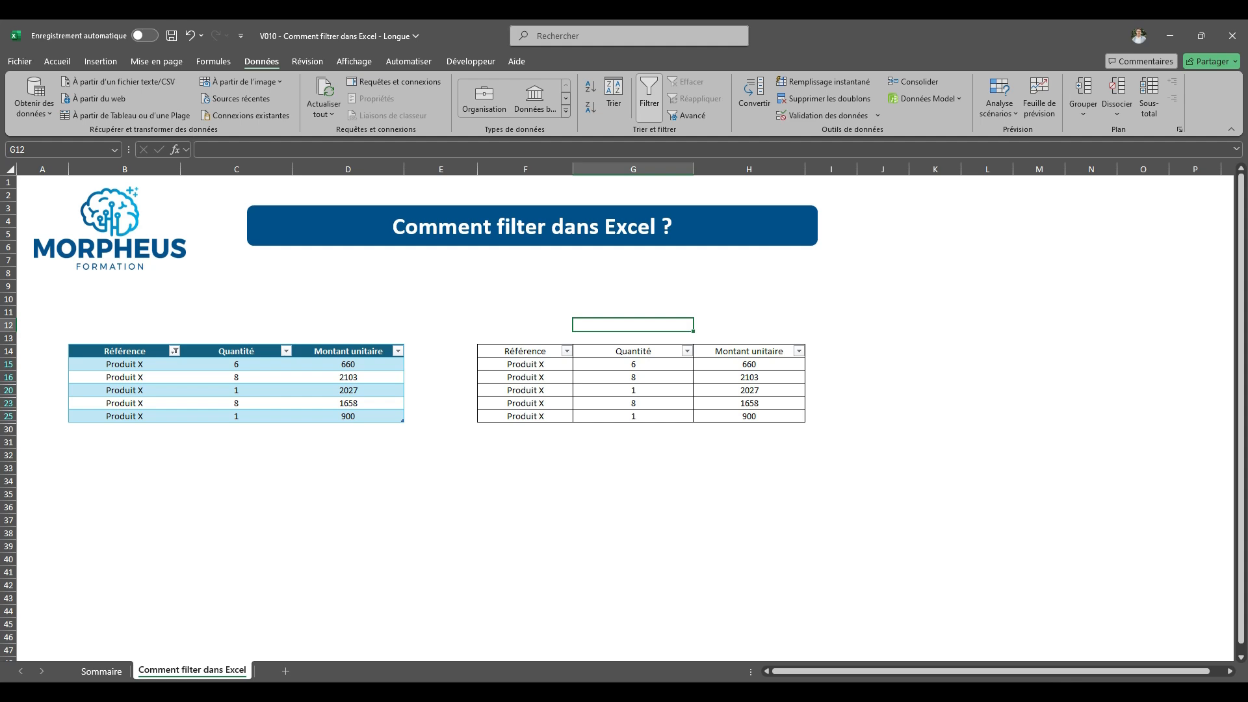
Step: Undo the last text filter and filter the blue table's Référence column to values that end with X or end with Y
key("ctrl+z")
left_click(174, 351)
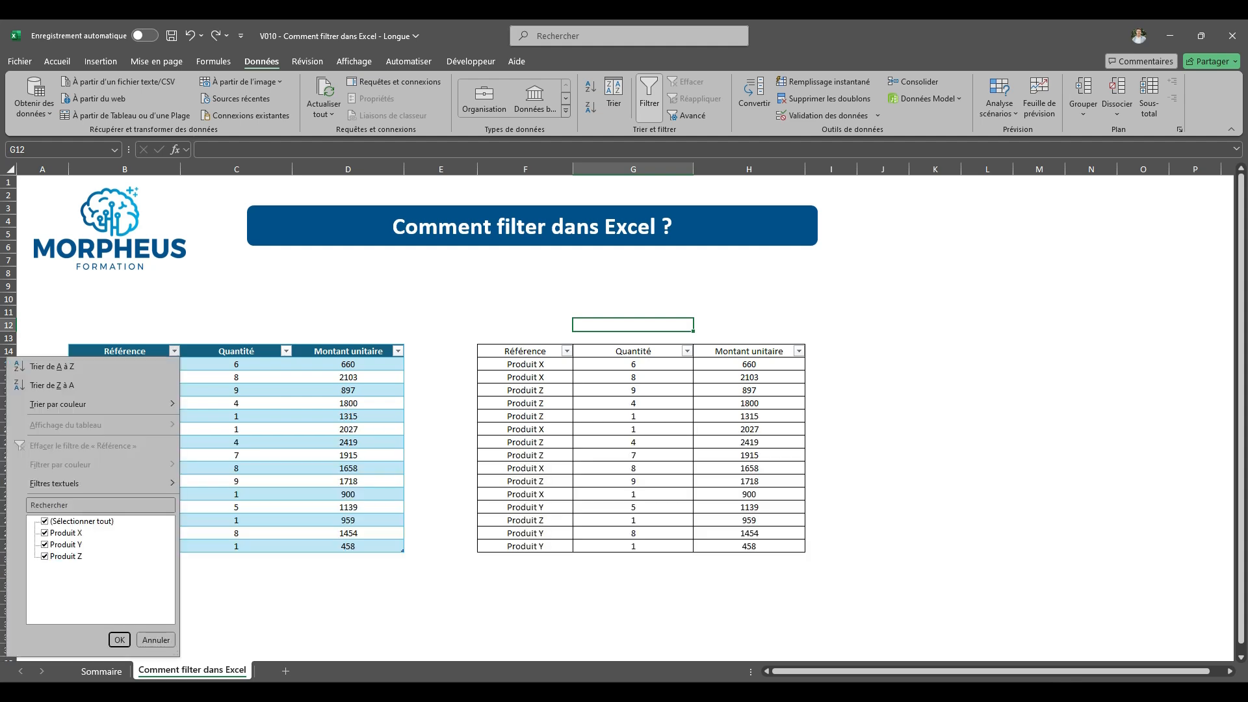
mouse_move(98, 484)
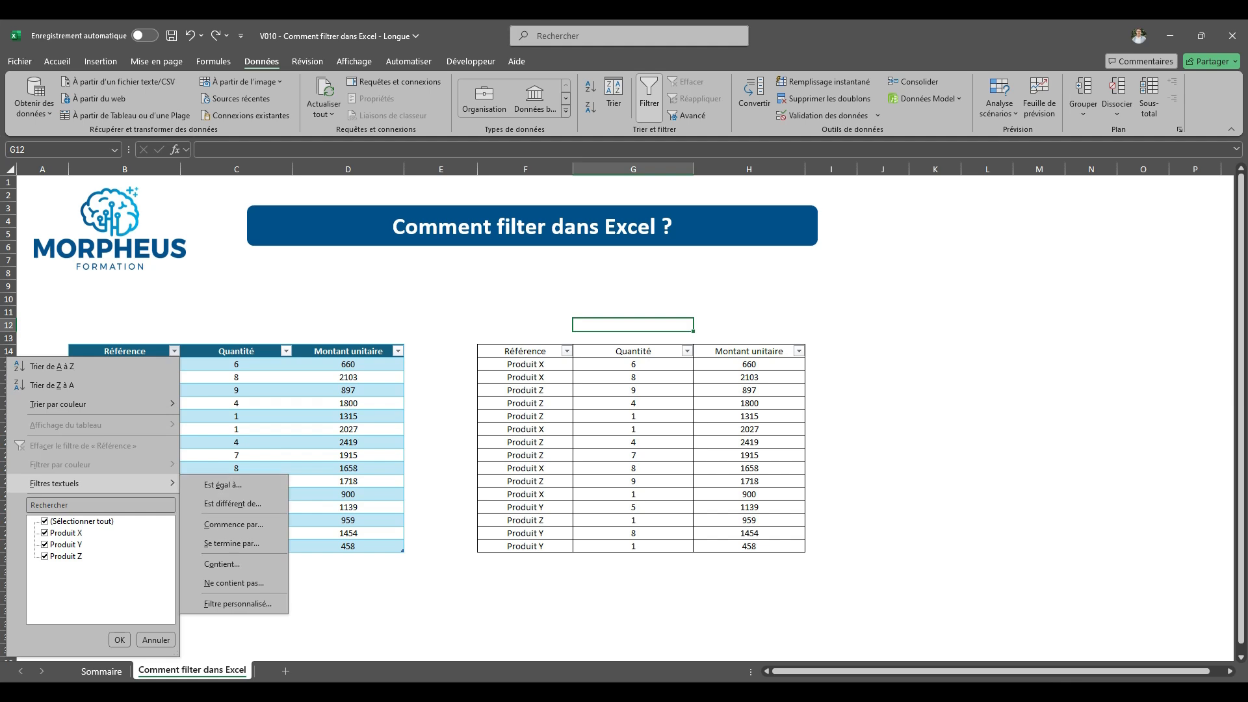
left_click(231, 543)
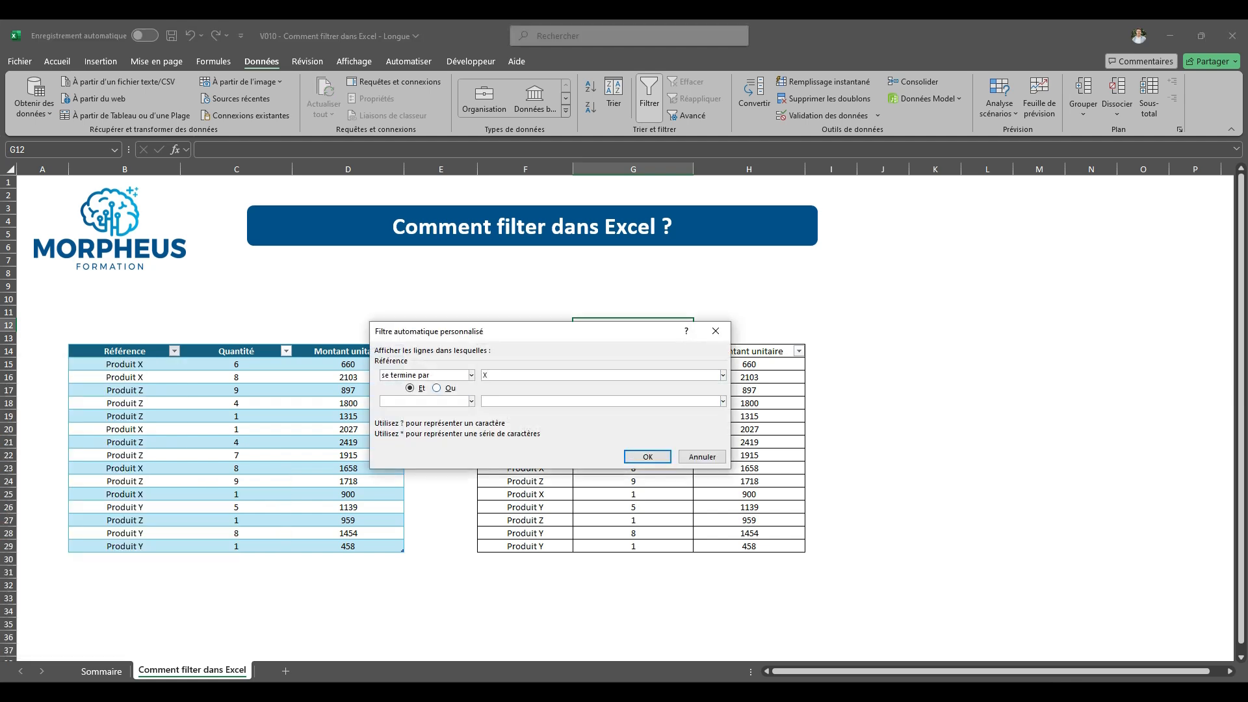
left_click(471, 401)
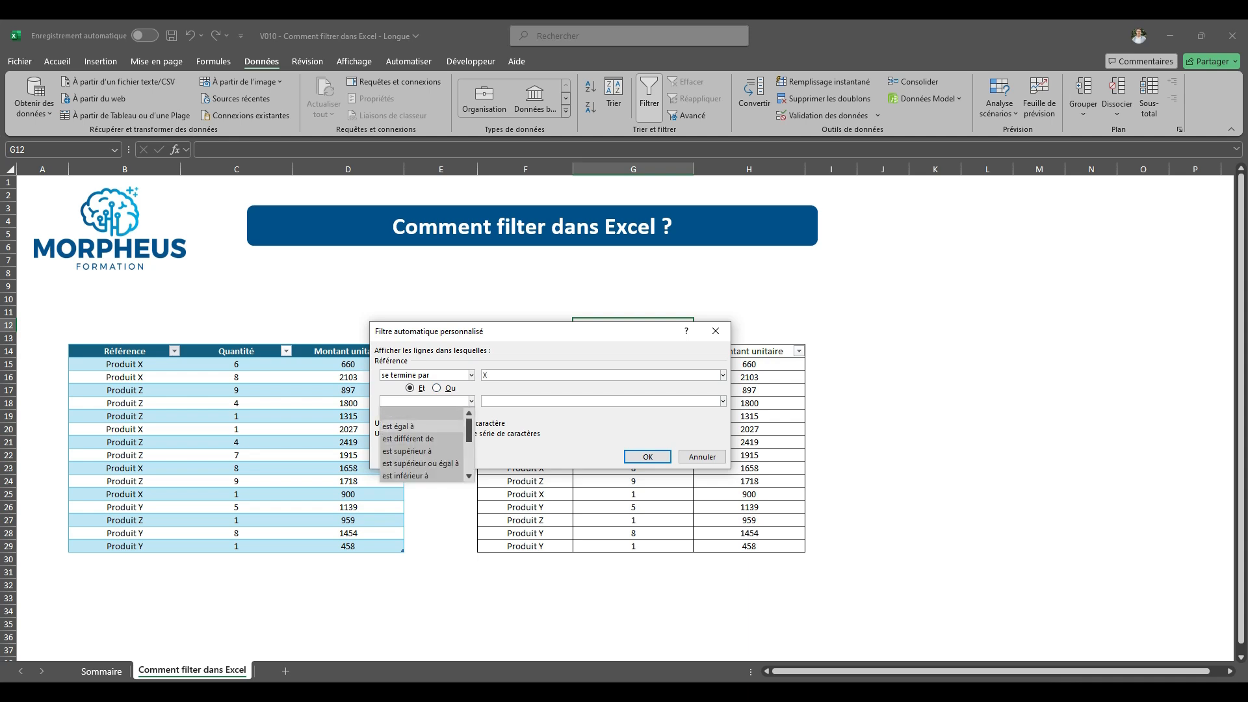
left_click_drag(468, 432, 469, 457)
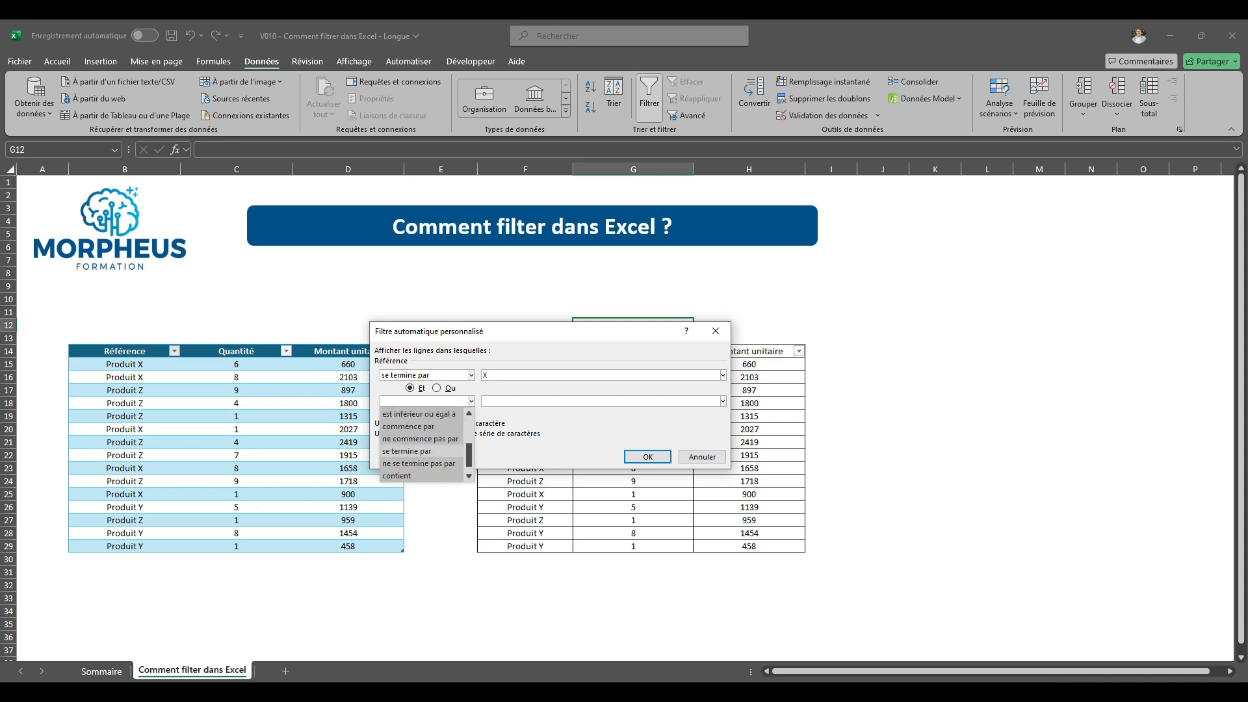
left_click(429, 451)
left_click(513, 401)
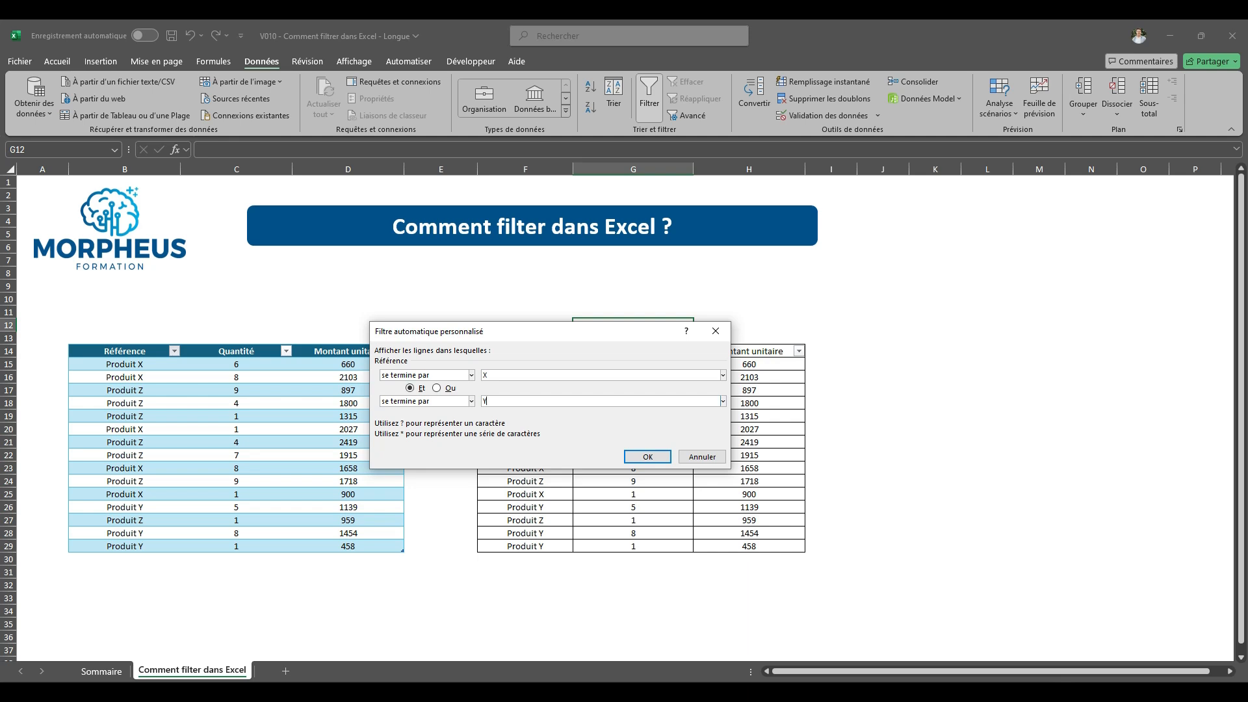
left_click(449, 388)
left_click(648, 457)
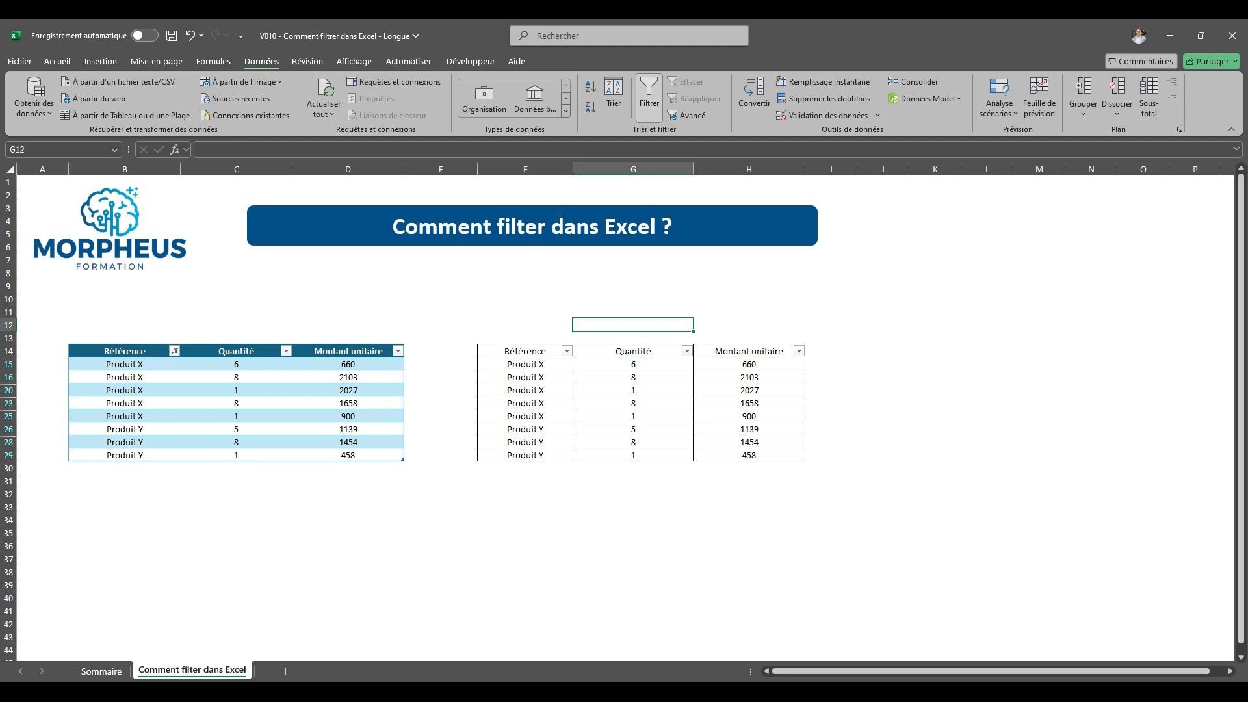
left_click_drag(525, 351, 749, 546)
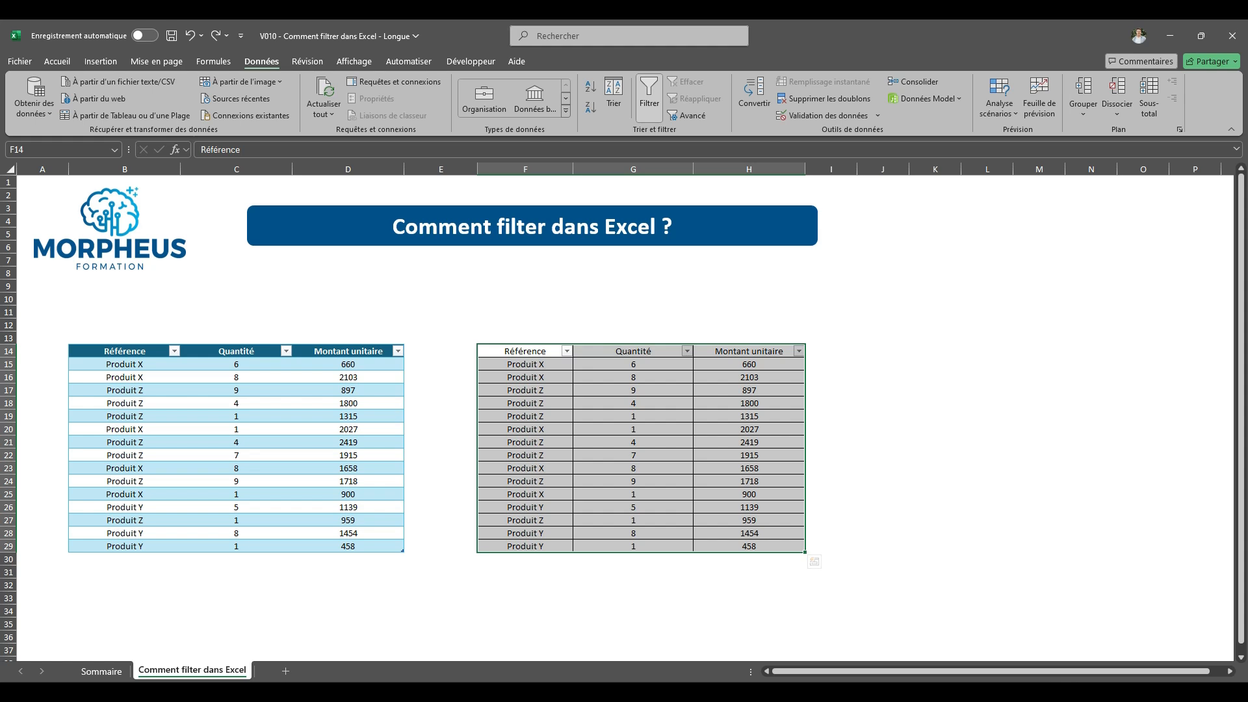
left_click(883, 377)
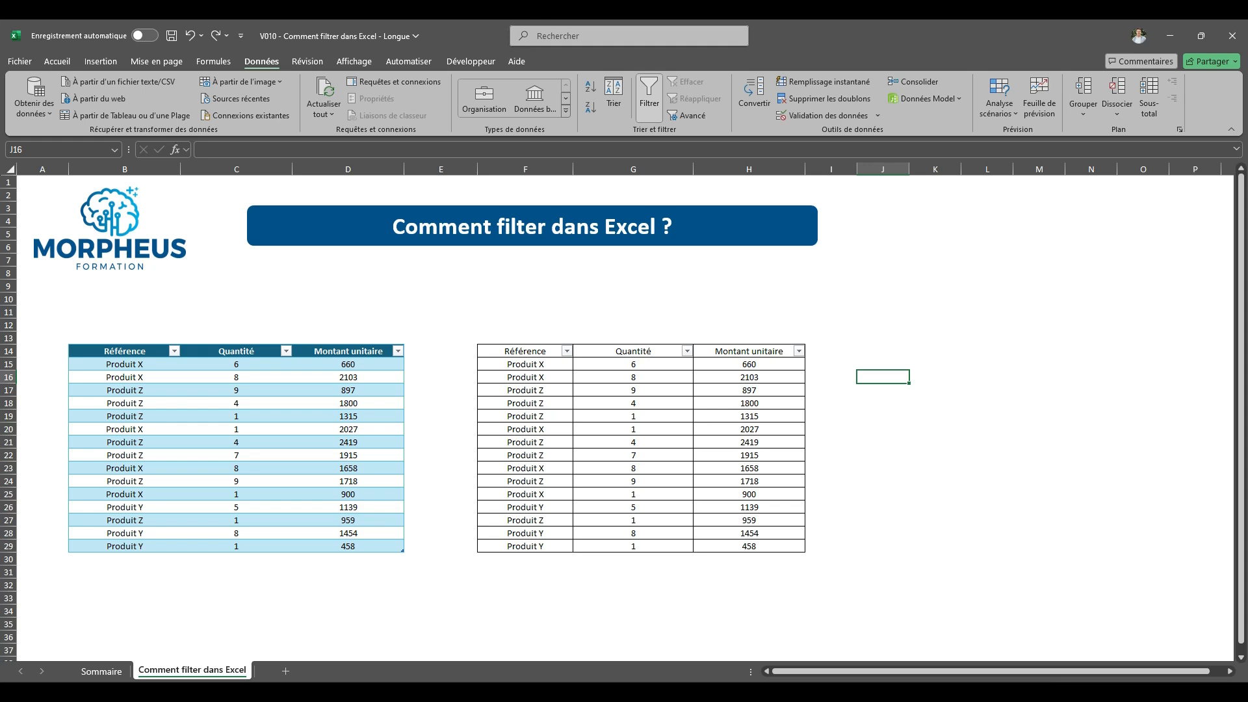
left_click(286, 351)
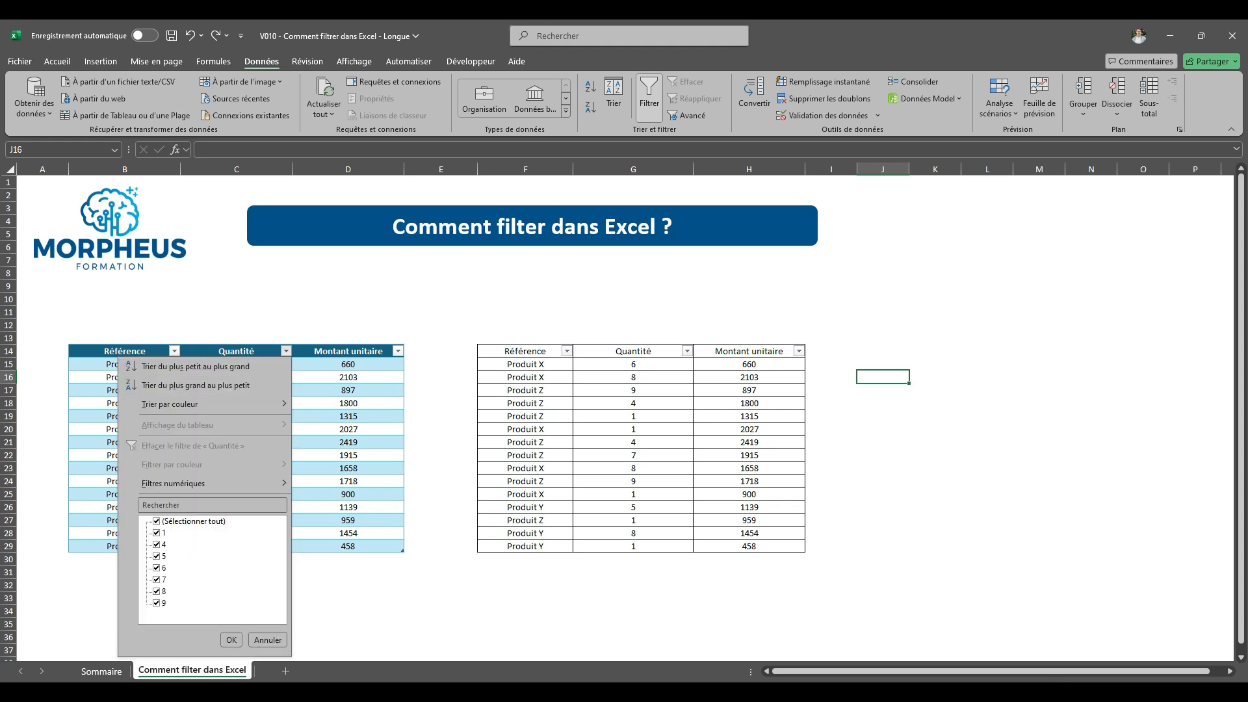
left_click(286, 351)
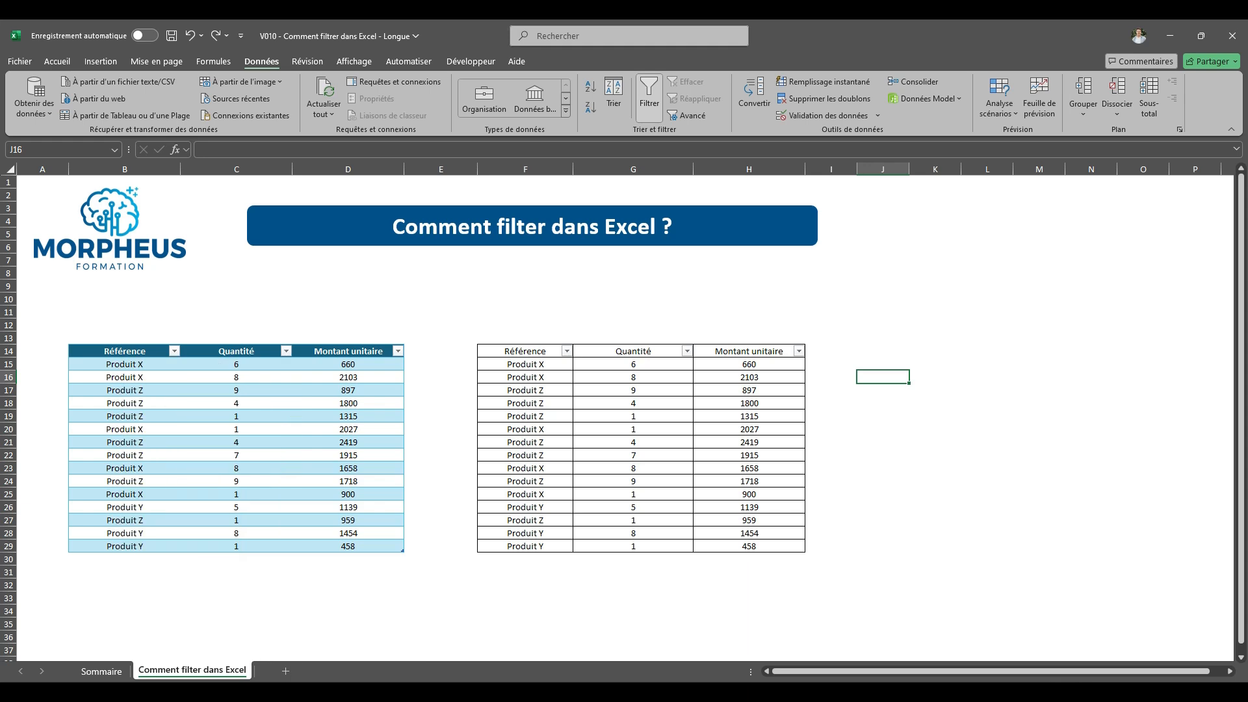
left_click(398, 351)
left_click(398, 351)
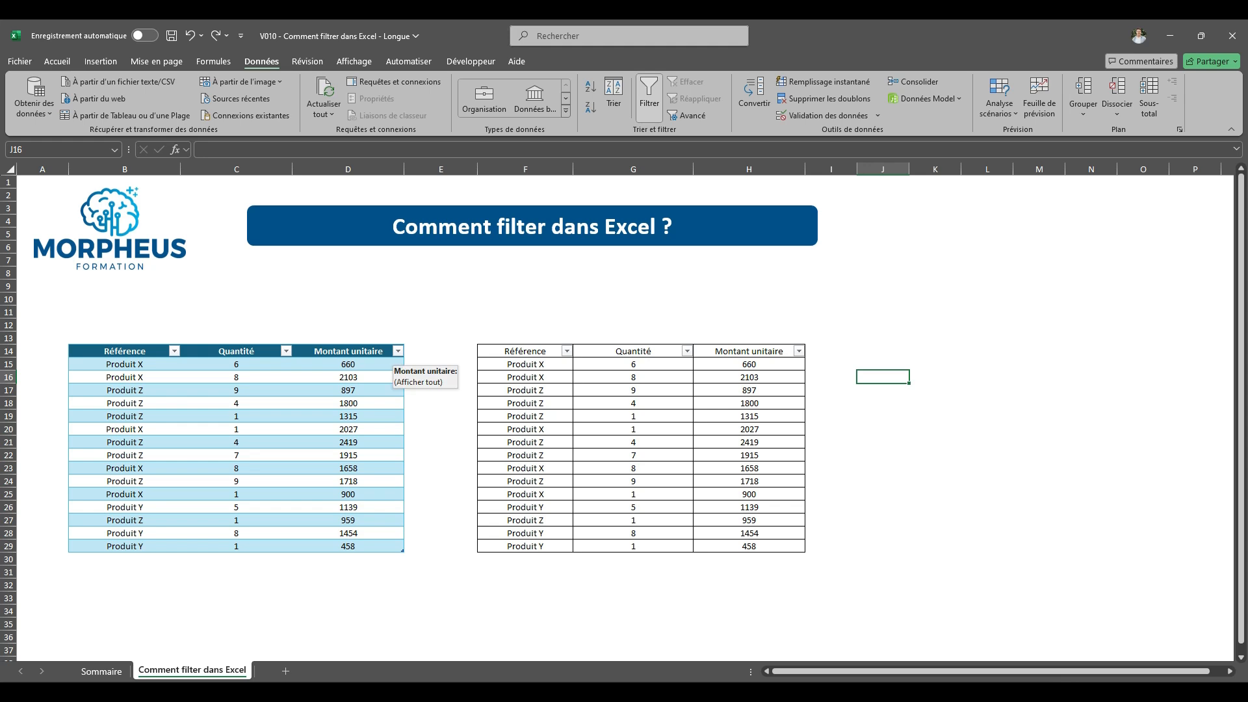
Step: Try filtering the blue table's Montant unitaire column to values greater than or equal to 1500, and undo the filter
left_click(398, 351)
mouse_move(364, 483)
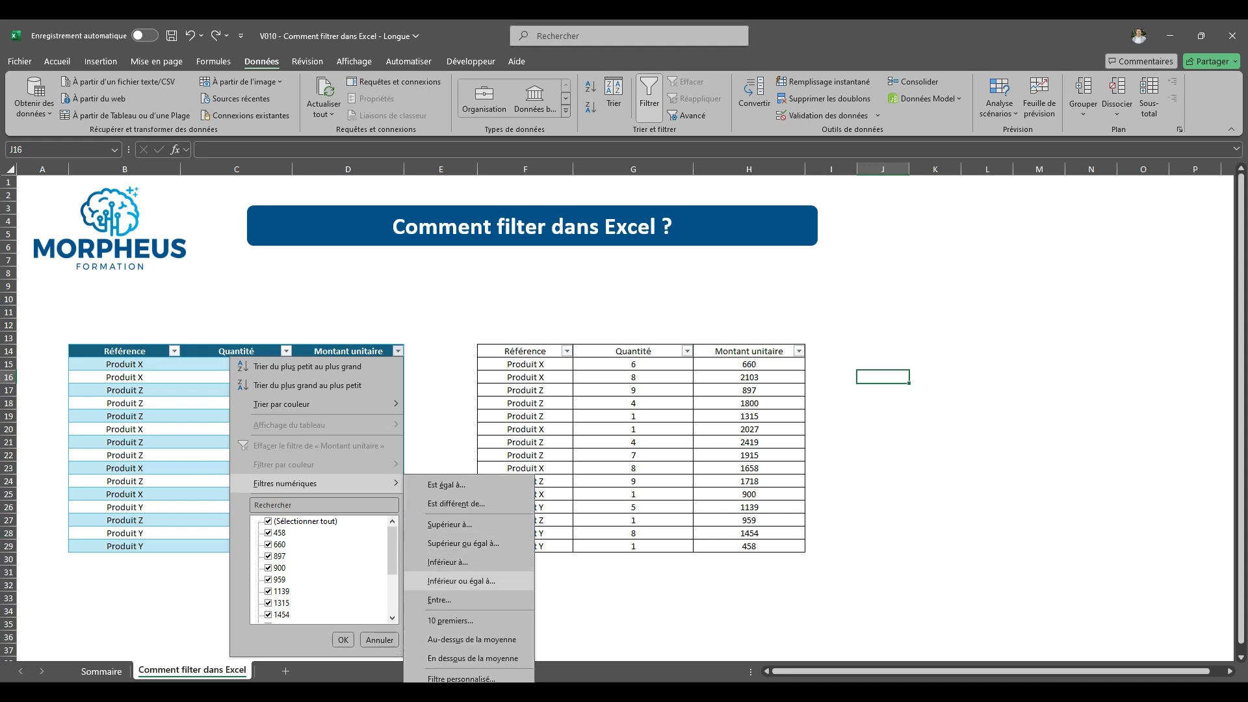
left_click(463, 543)
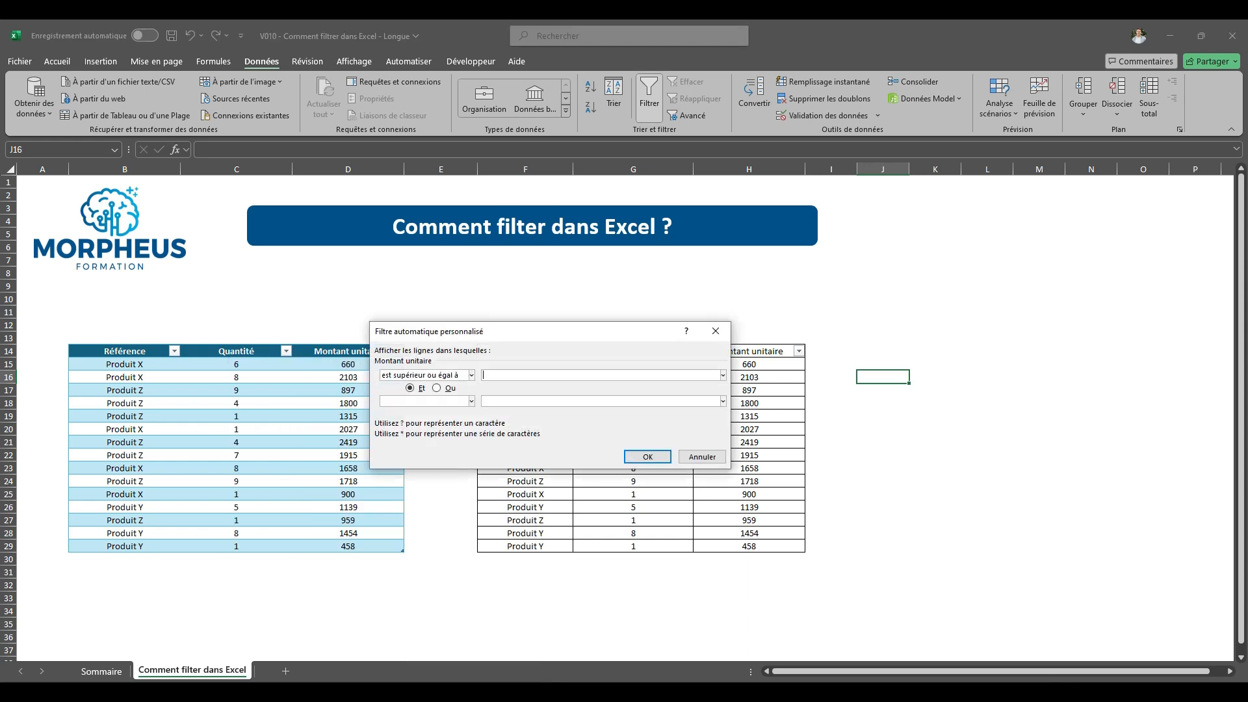
type("1500")
key("Return")
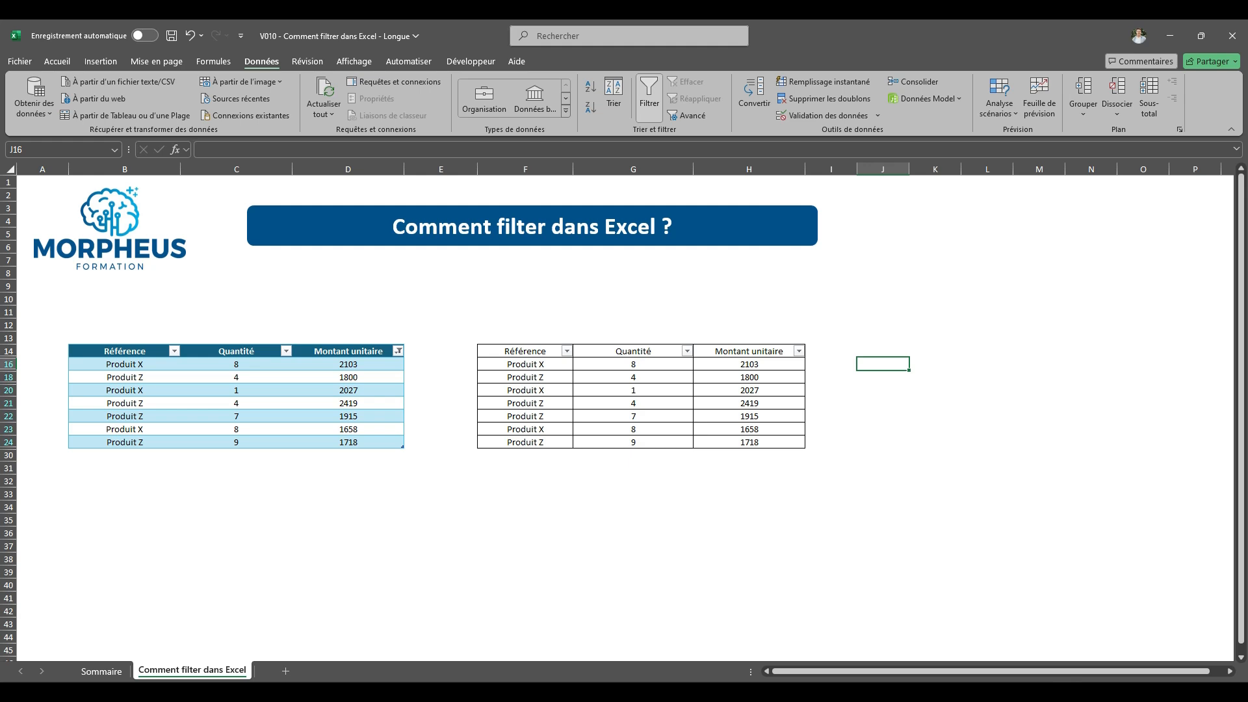
key("ctrl+z")
Step: Examine the numeric filter conditions for the blue table's Montant unitaire column, including the operators offered for a second condition
left_click(398, 351)
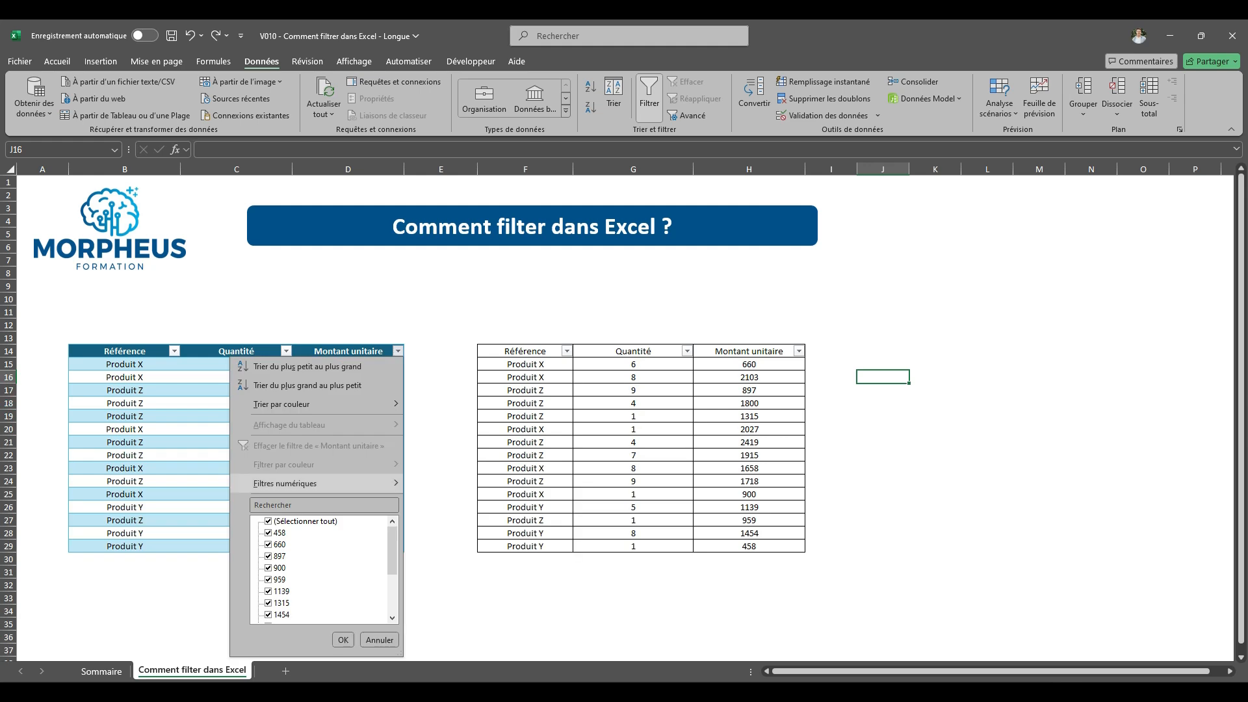
mouse_move(326, 484)
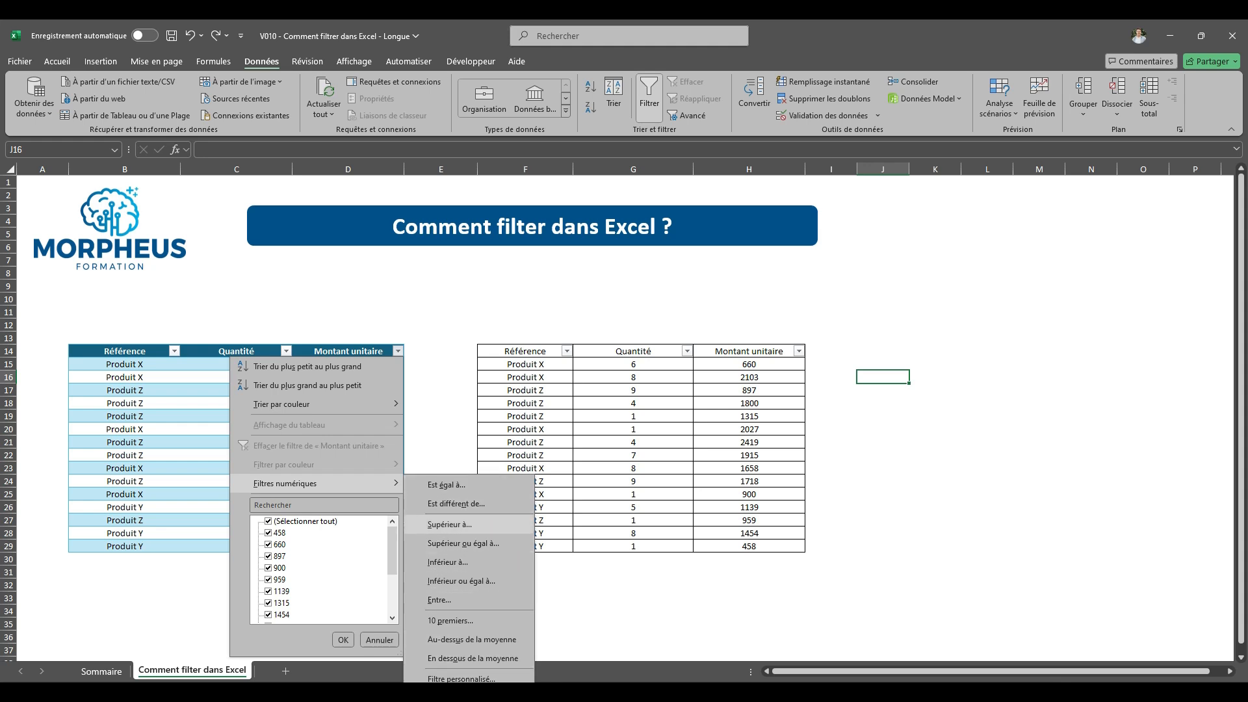
left_click(447, 485)
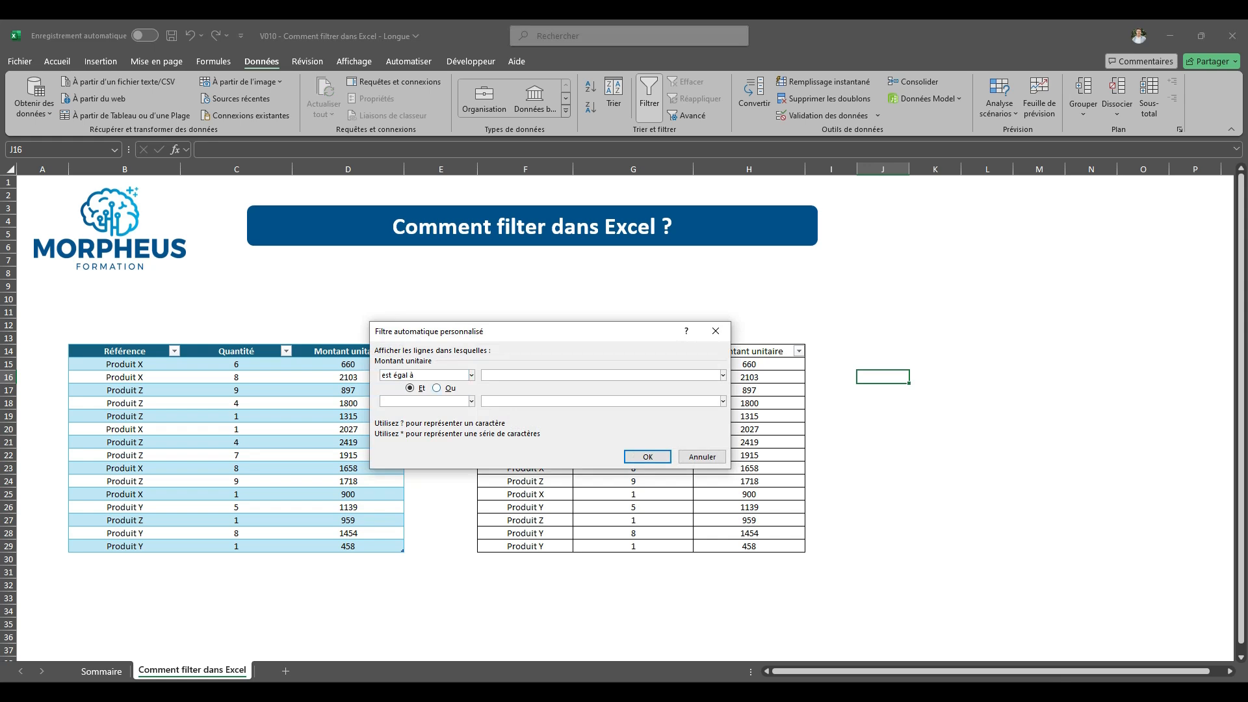
left_click(472, 401)
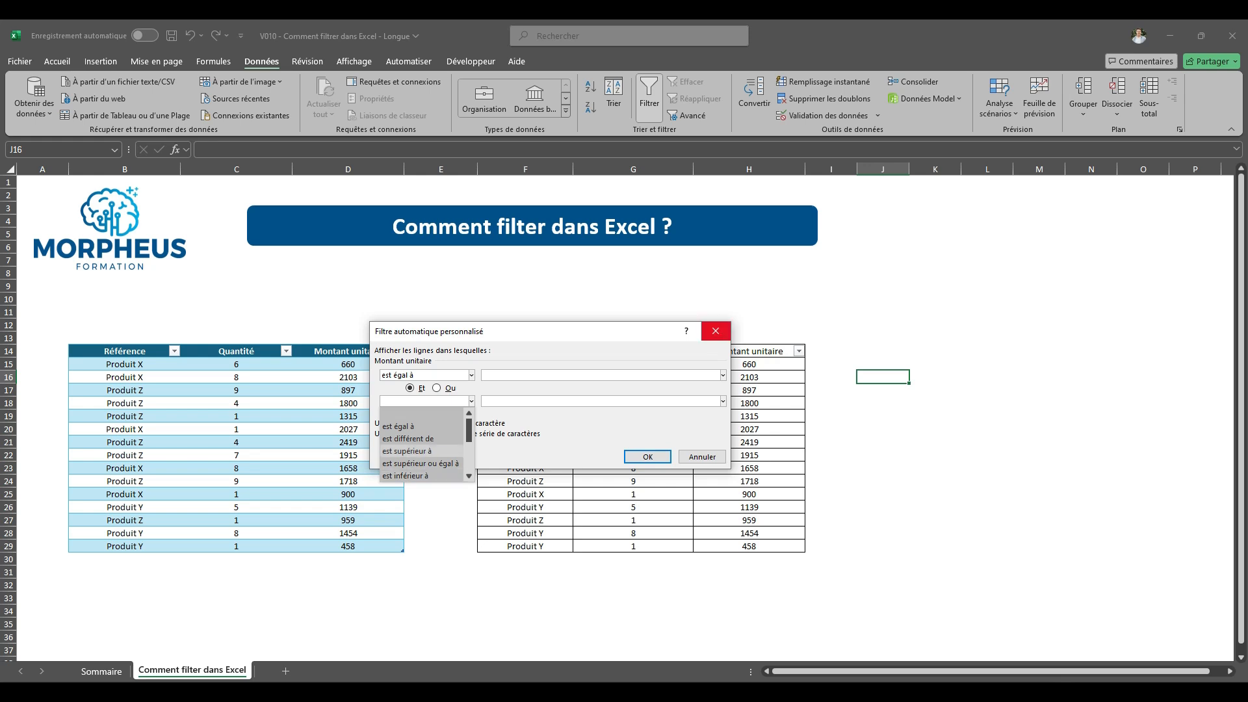
left_click(715, 331)
left_click(749, 299)
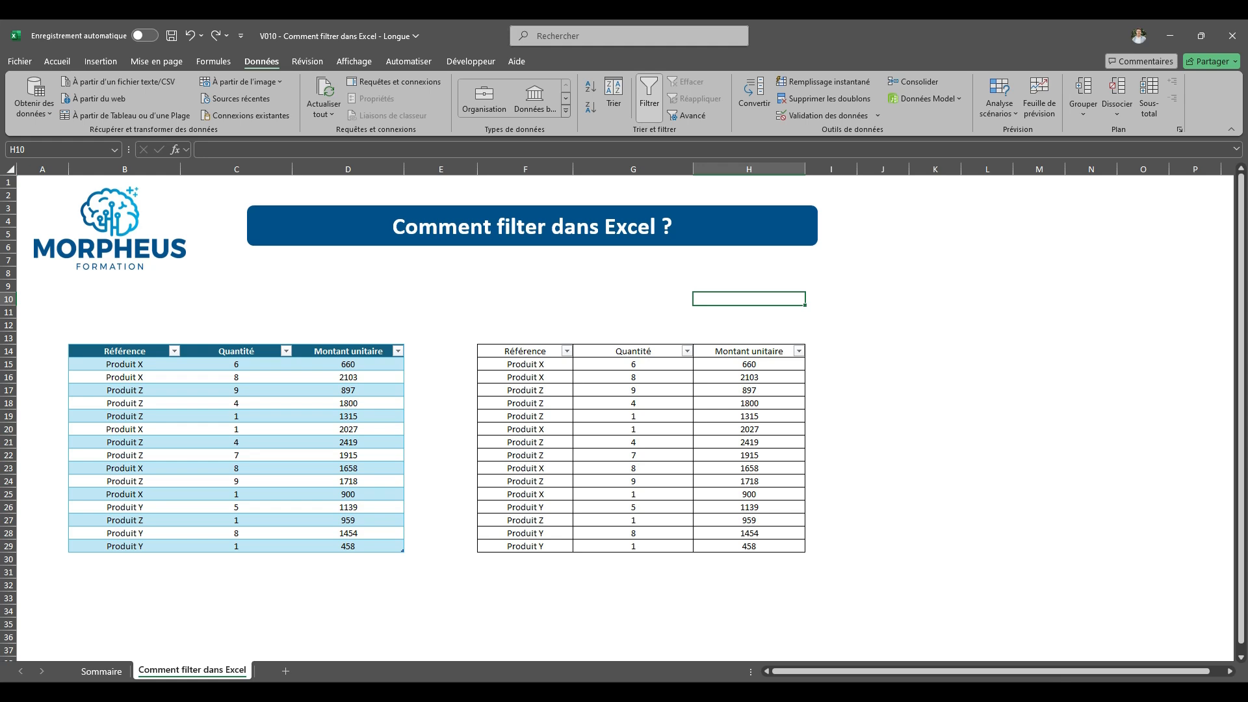
scroll(624, 416, "down", 15)
scroll(624, 416, "up", 5)
scroll(624, 416, "up", 8)
scroll(624, 416, "down", 20)
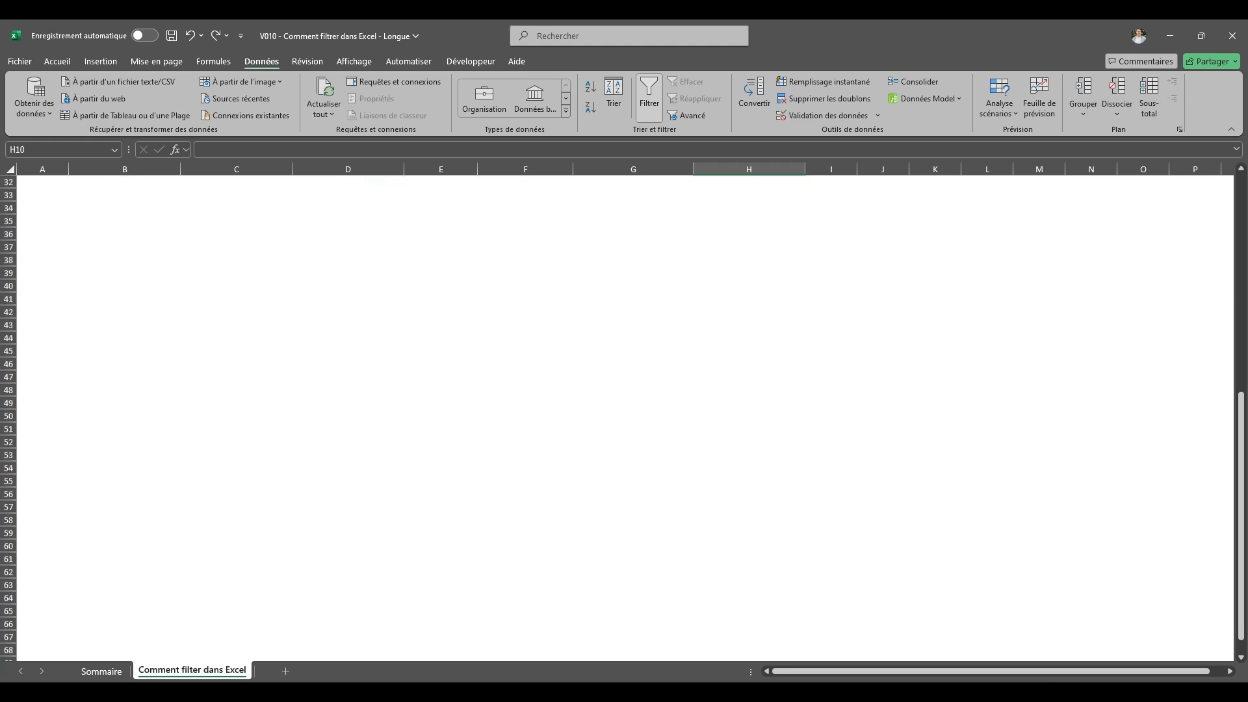
scroll(624, 416, "up", 20)
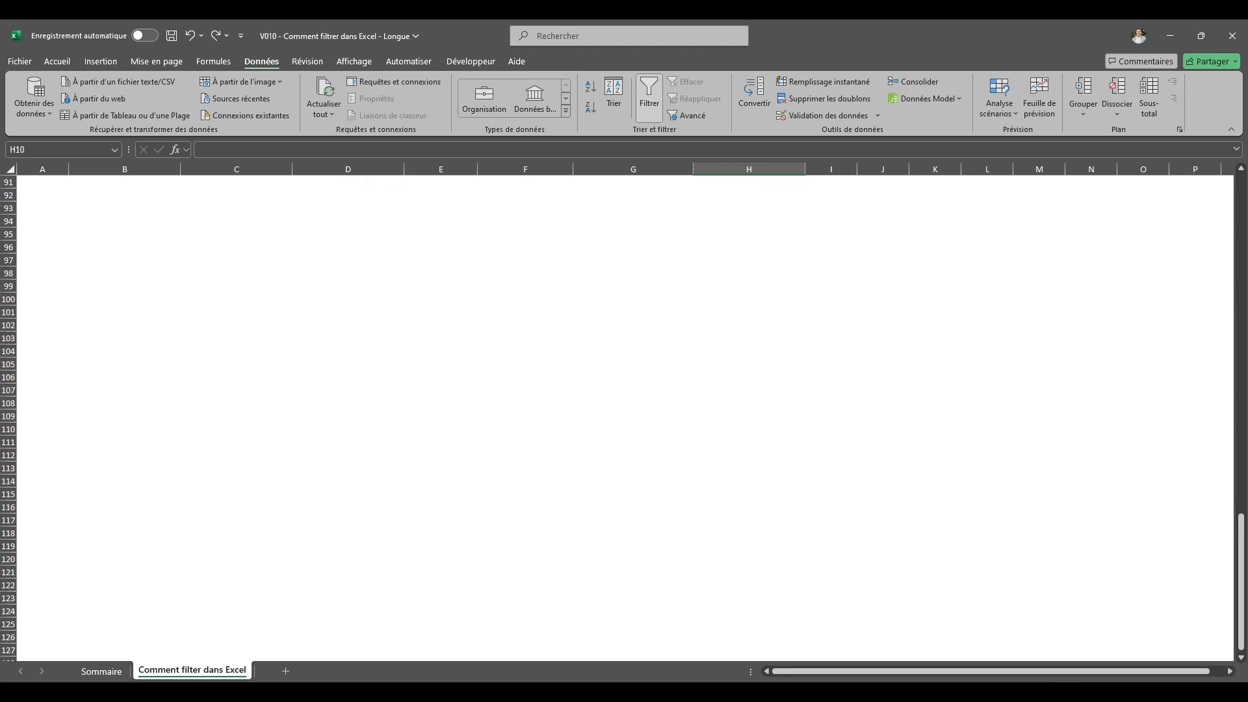
scroll(624, 416, "up", 10)
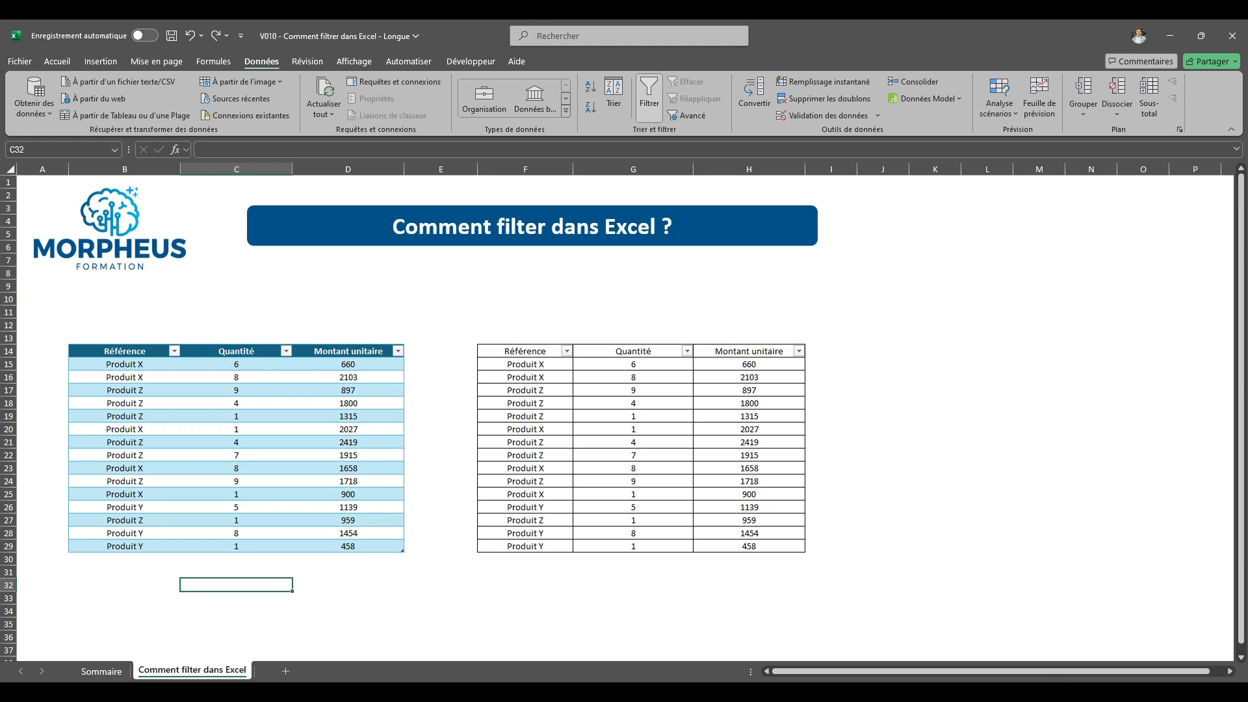
Step: Try filtering the blue table by the value of a selected Produit X cell in the Référence column, and undo the filter
left_click(124, 429)
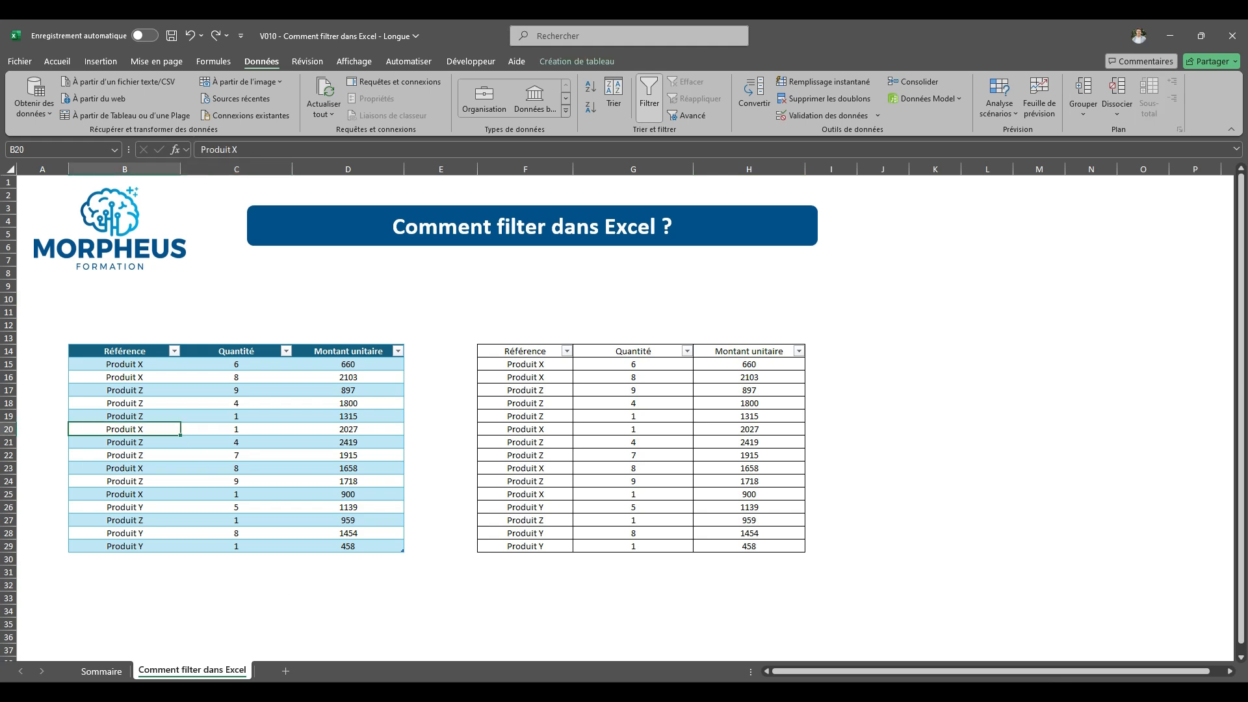
right_click(139, 429)
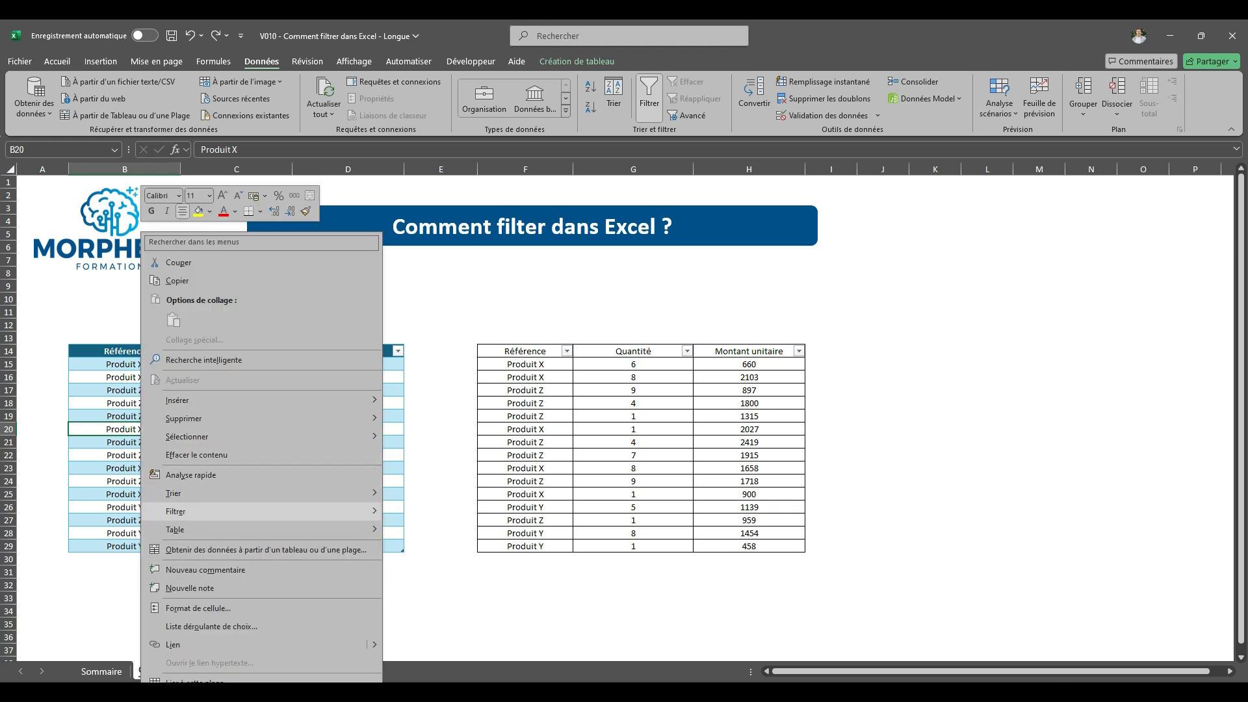
mouse_move(195, 511)
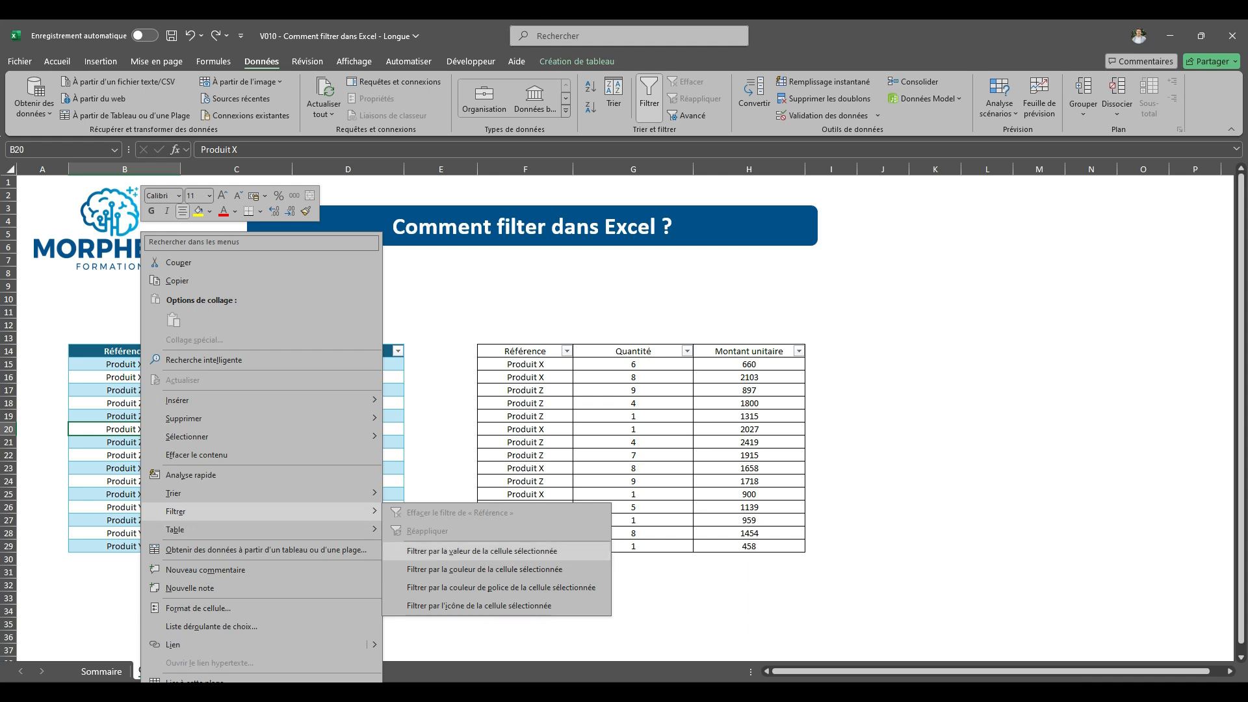
left_click(482, 551)
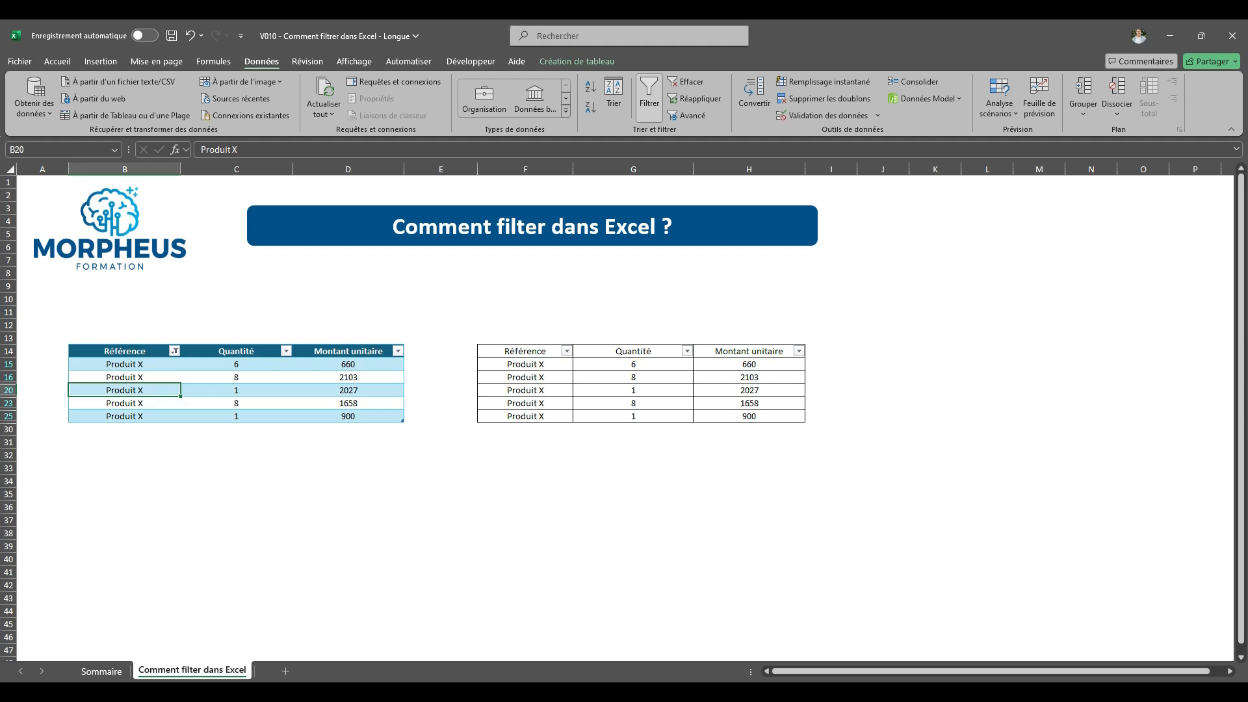
key("ctrl+z")
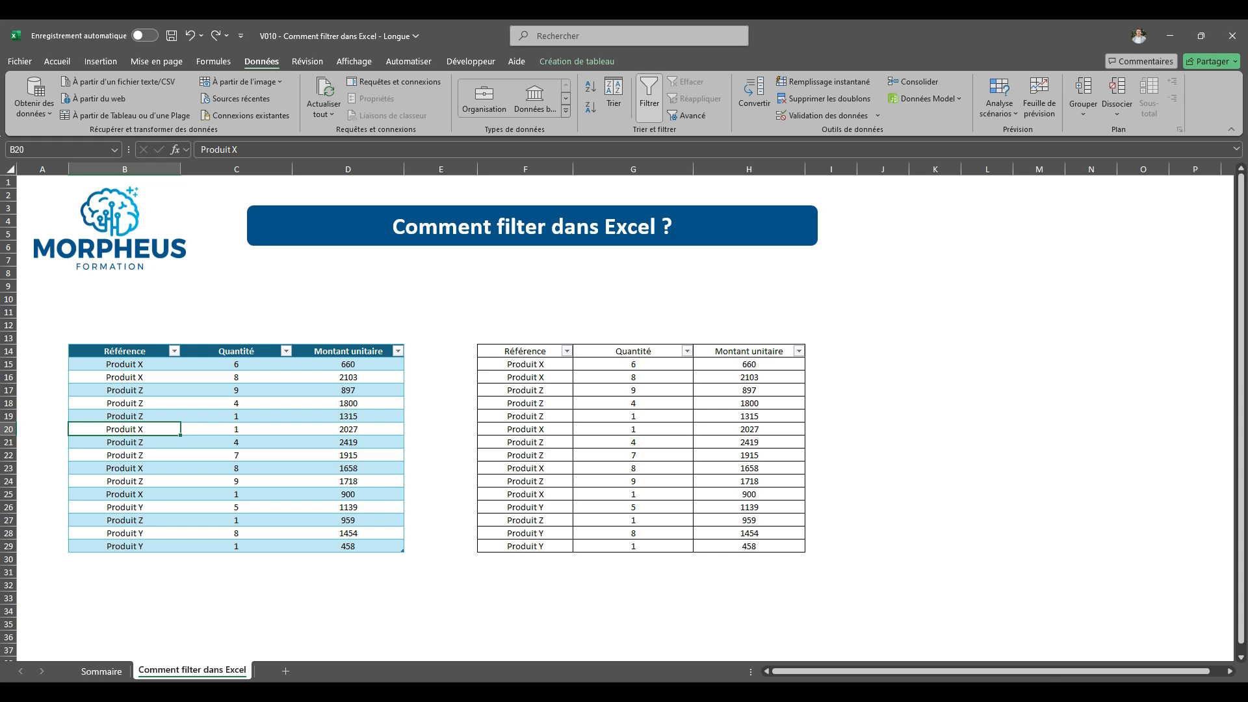
Step: Try filtering the plain table by the value of a selected Produit Z cell in the Référence column, and undo the filter
left_click(544, 442)
right_click(544, 442)
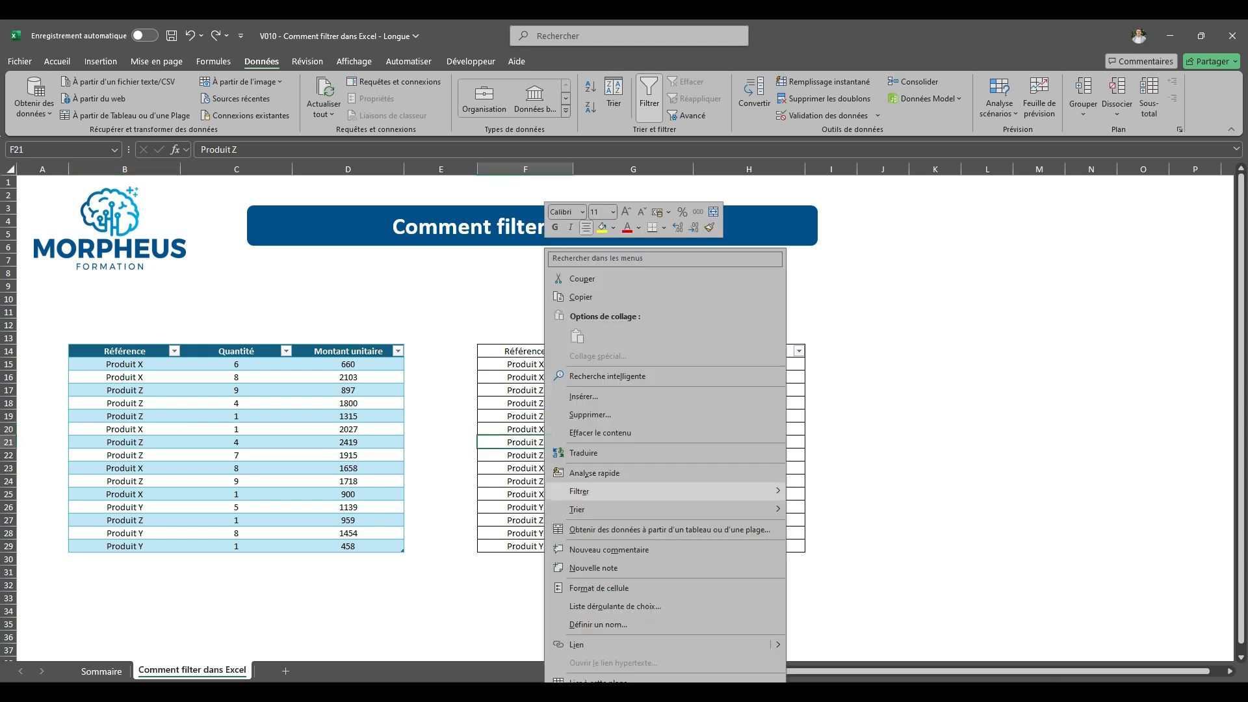
mouse_move(585, 491)
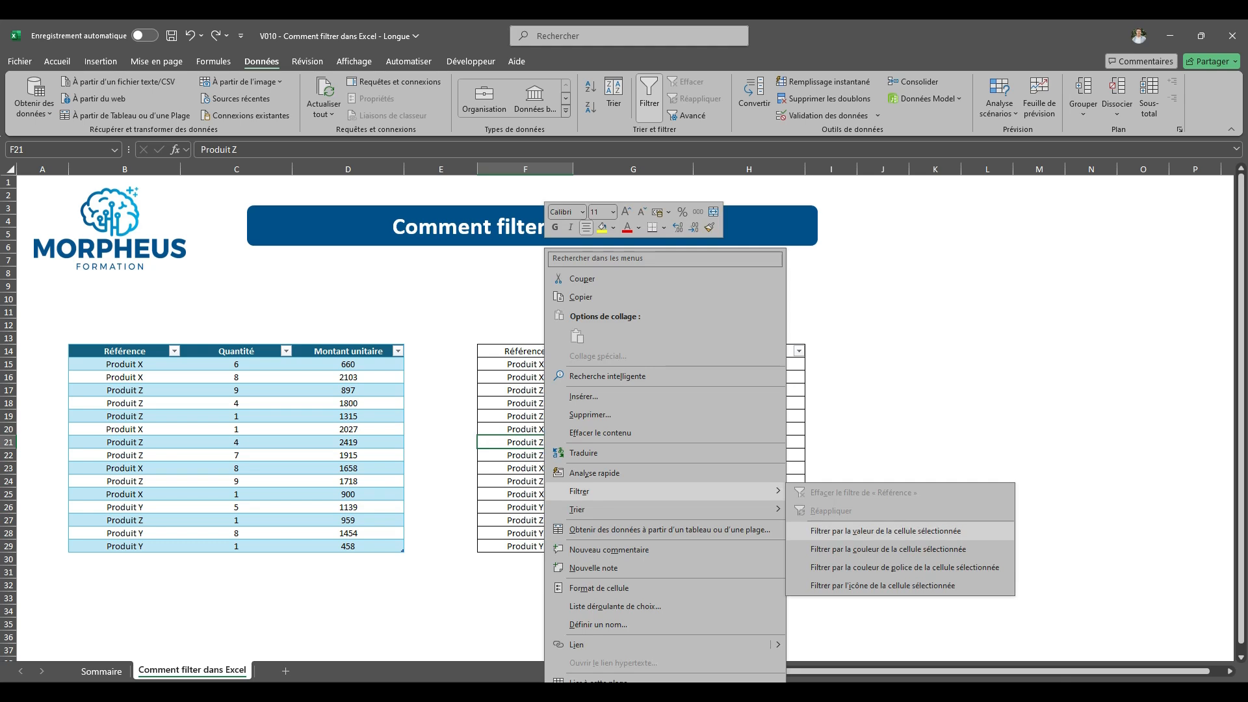
left_click(885, 531)
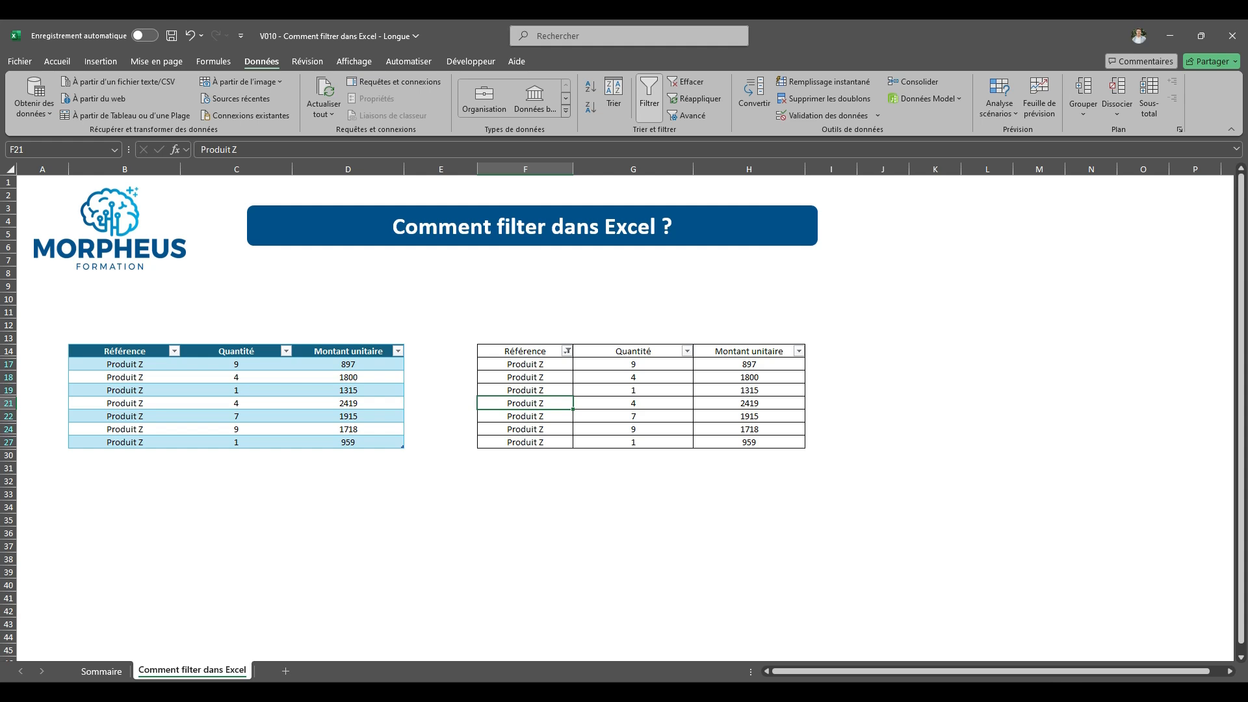
key("ctrl+z")
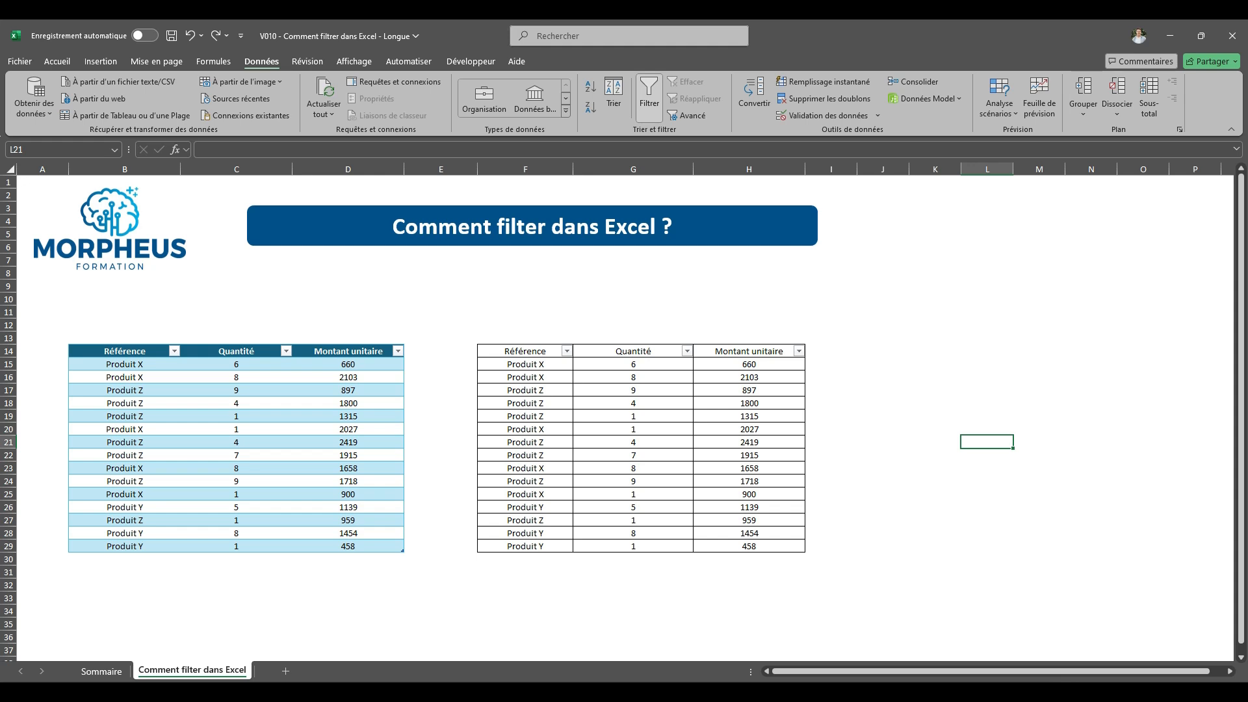
left_click(57, 61)
left_click(174, 351)
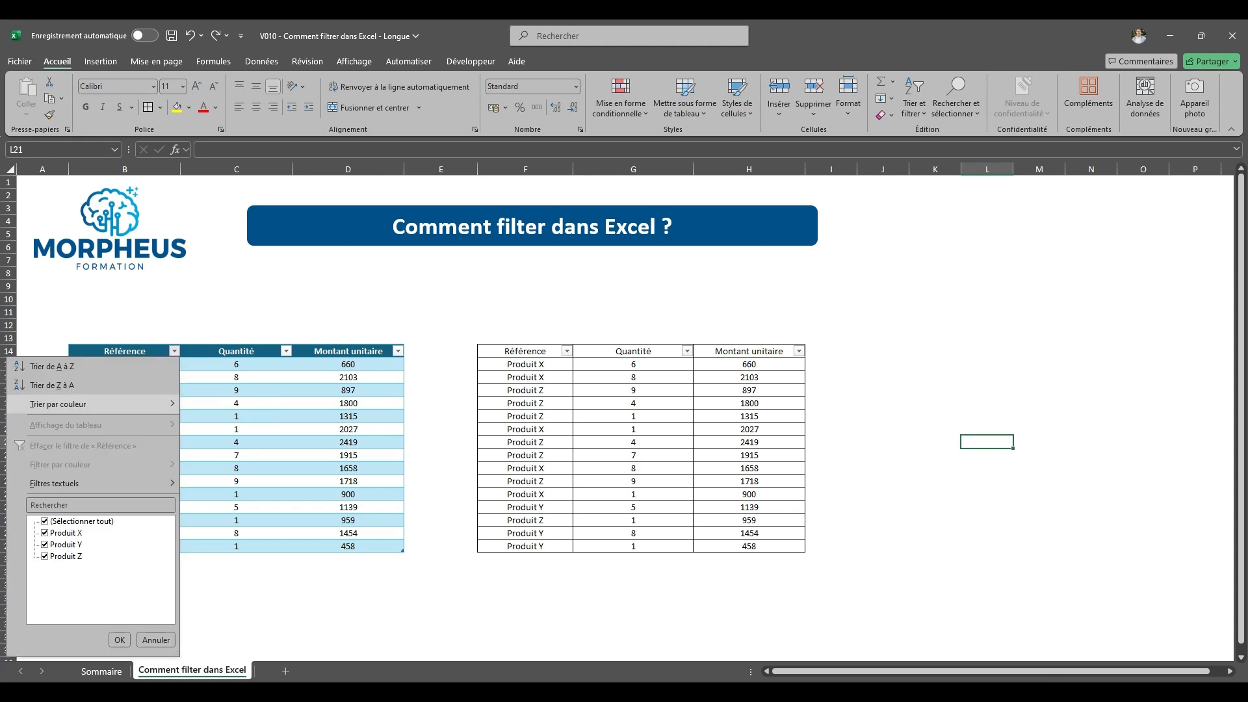
mouse_move(93, 404)
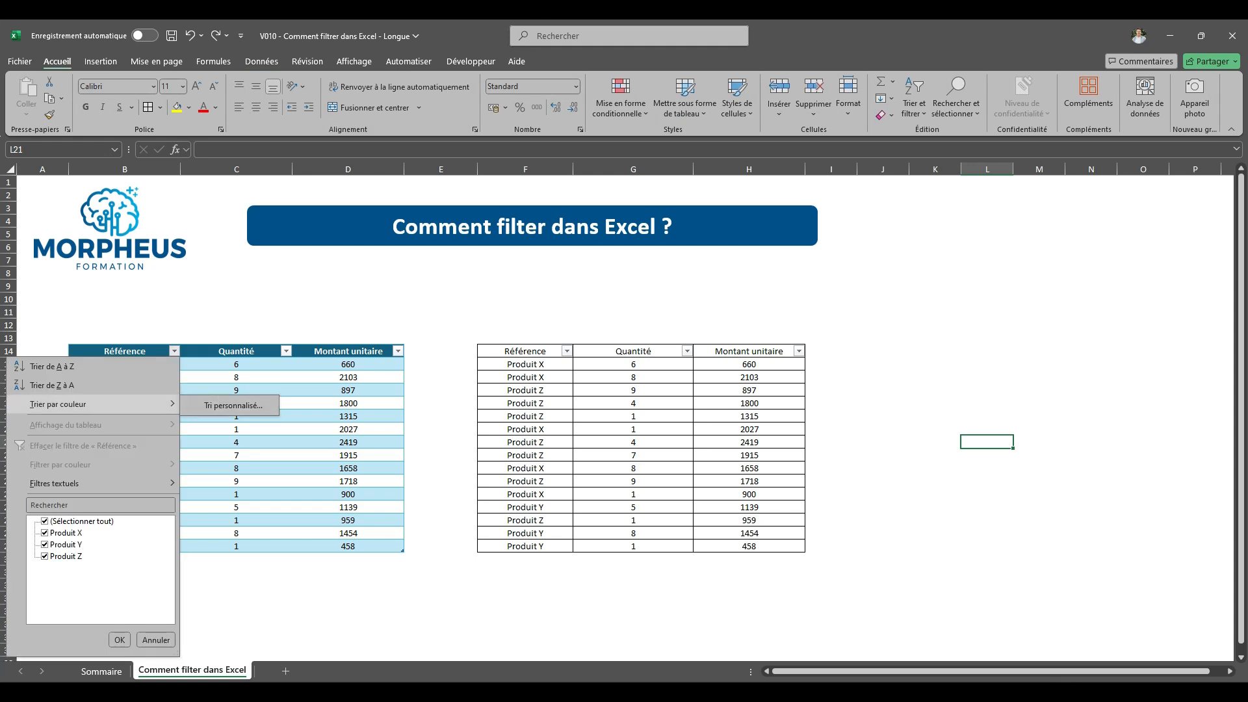
left_click(233, 406)
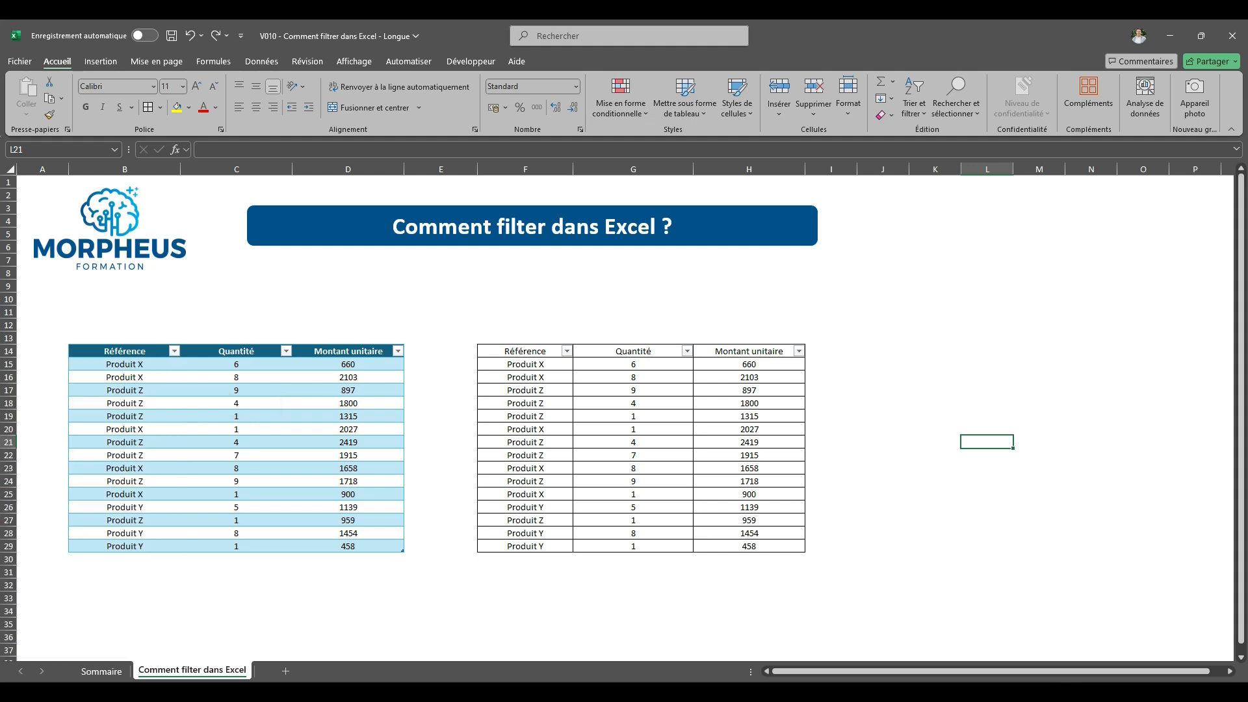
Step: Fill the blue table's Référence cells in rows 15–19, 23–24 and 28–29 with yellow
left_click_drag(125, 364, 125, 416)
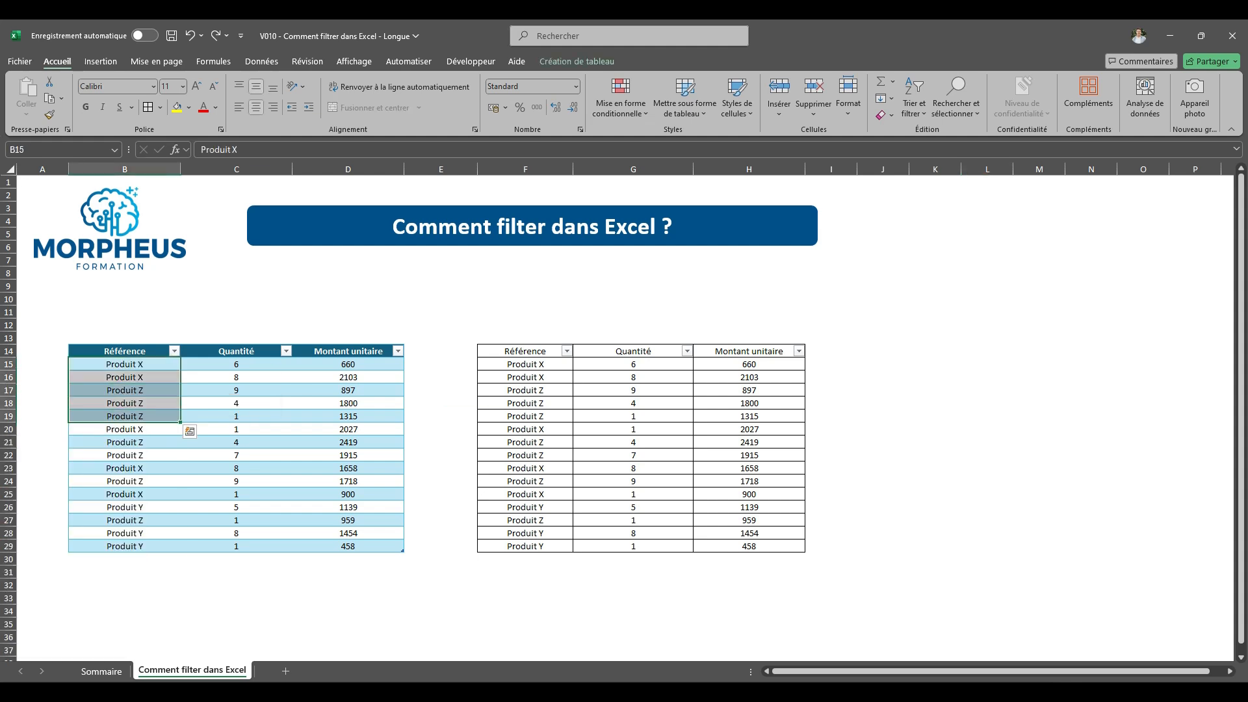
left_click_drag(125, 468, 125, 481, "ctrl")
left_click_drag(125, 533, 125, 546, "ctrl")
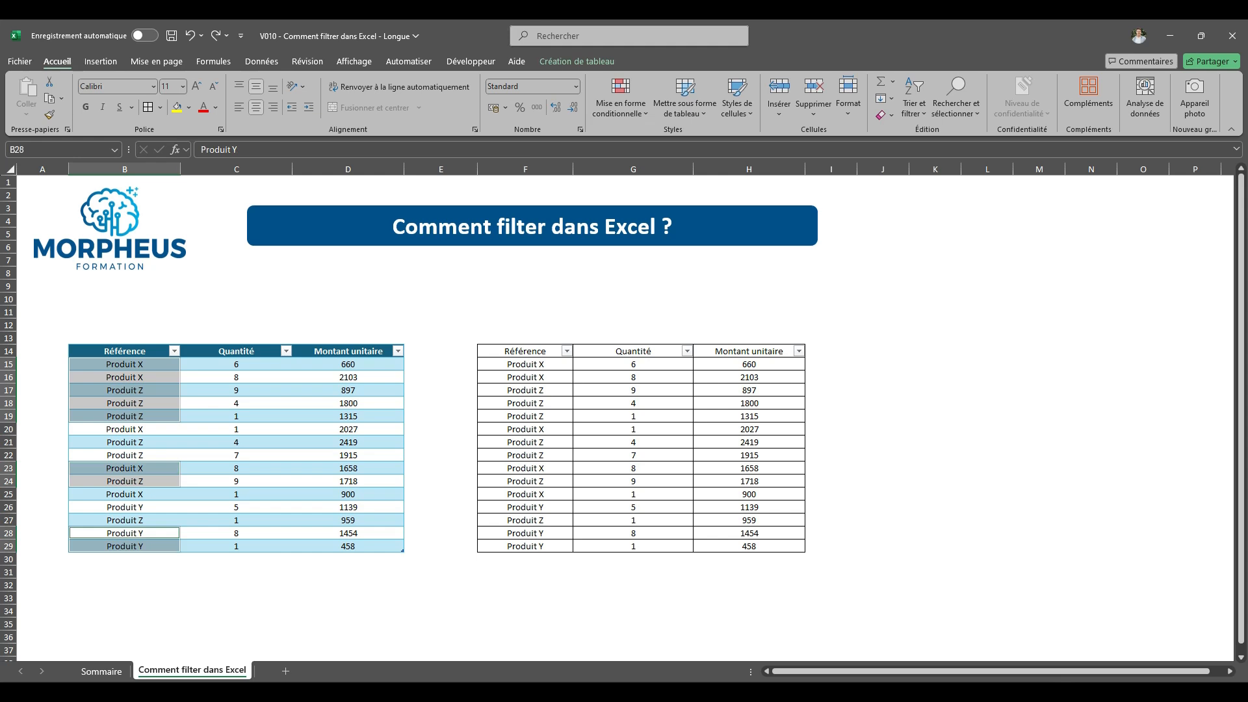
left_click(177, 107)
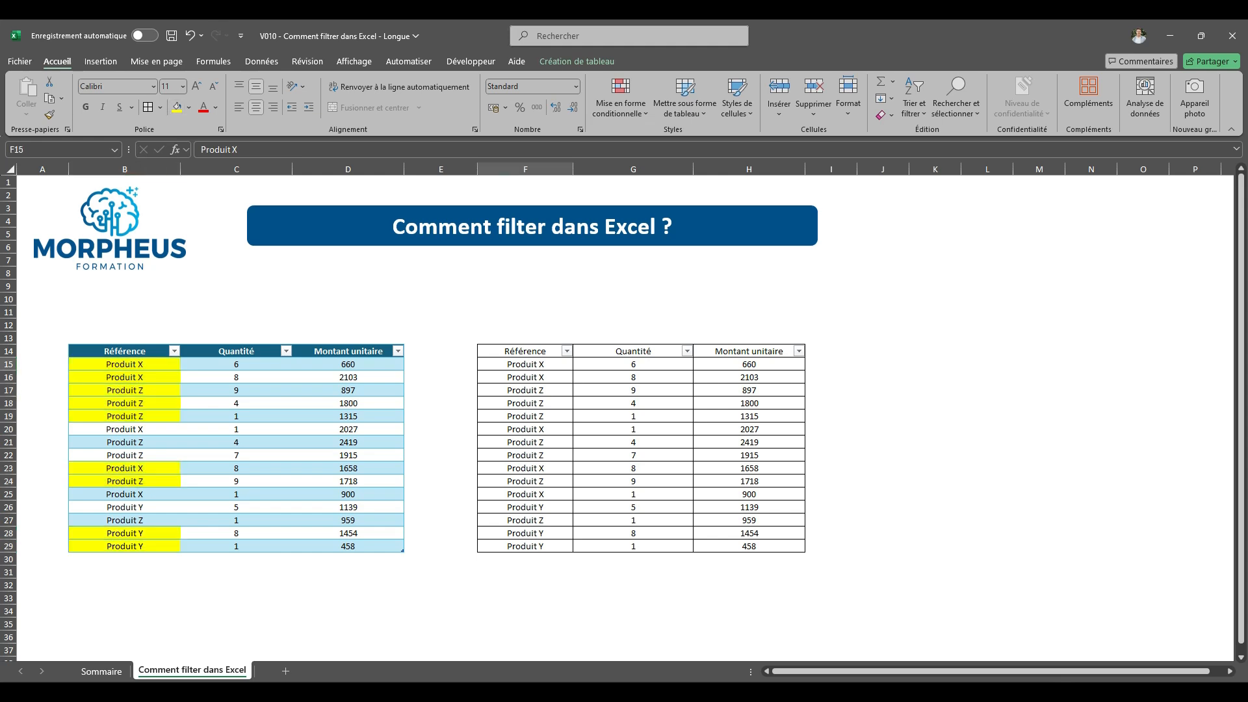
Step: Fill the plain table's Référence cells in rows 15–18, 23–24 and 27–29 with yellow
left_click_drag(525, 364, 525, 403)
left_click_drag(525, 468, 525, 481, "ctrl")
left_click_drag(526, 547, 526, 520, "ctrl")
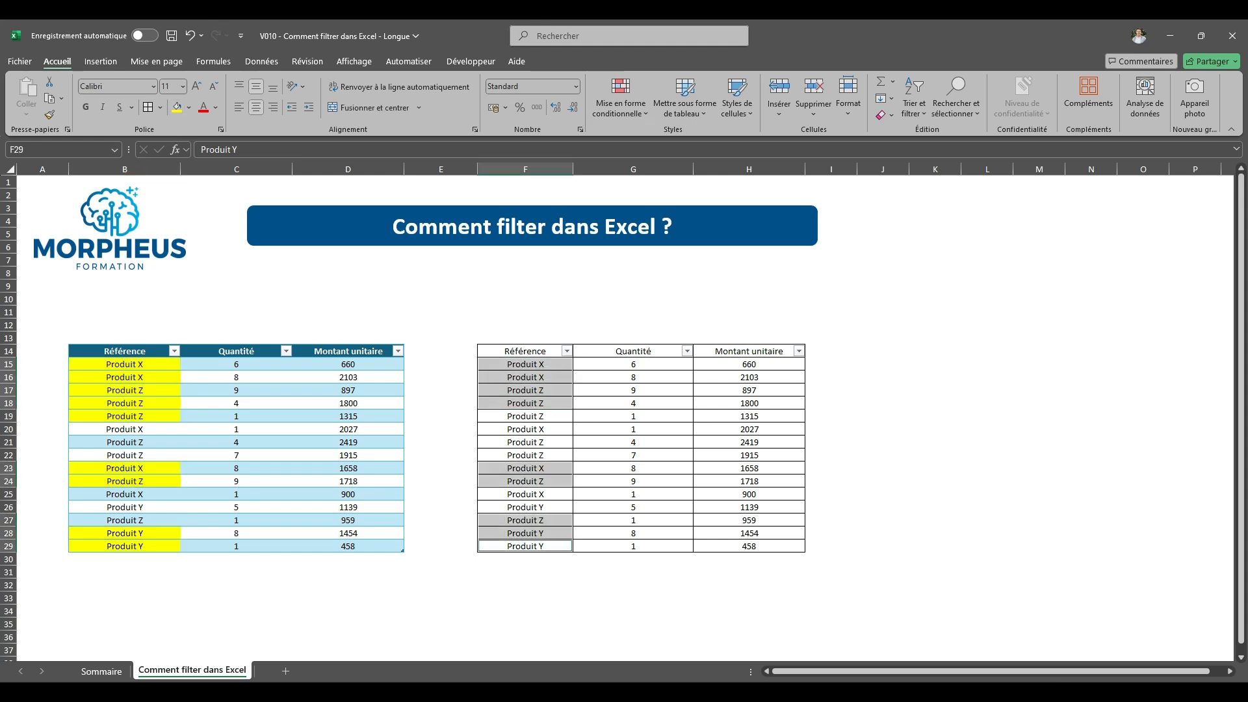
left_click(177, 107)
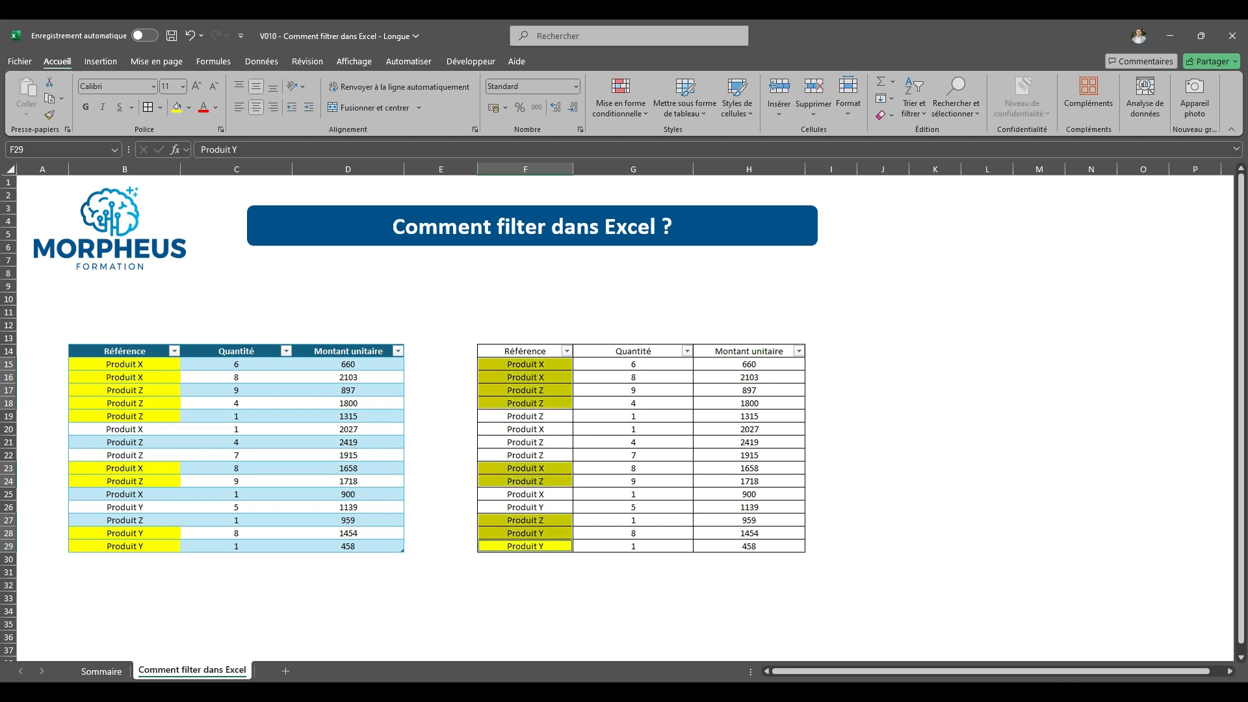
left_click(525, 312)
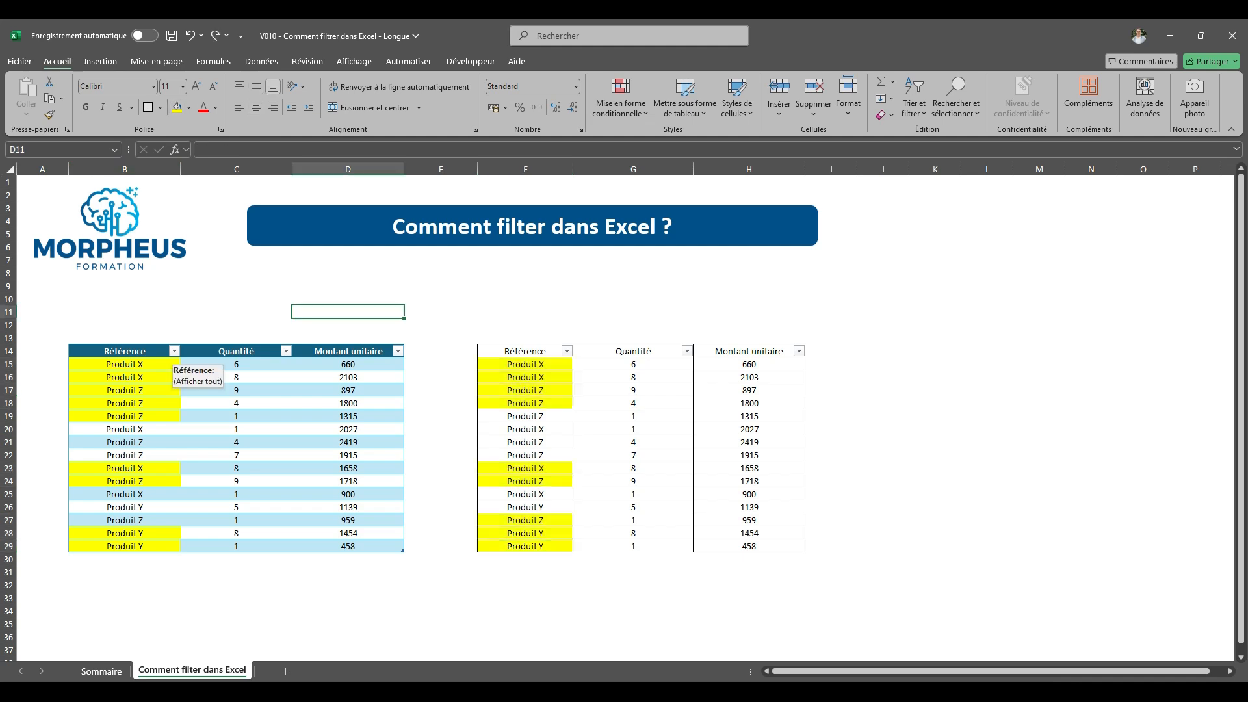
Step: Try sorting the blue table's Référence column by yellow cell colour, and undo the sort
left_click(174, 351)
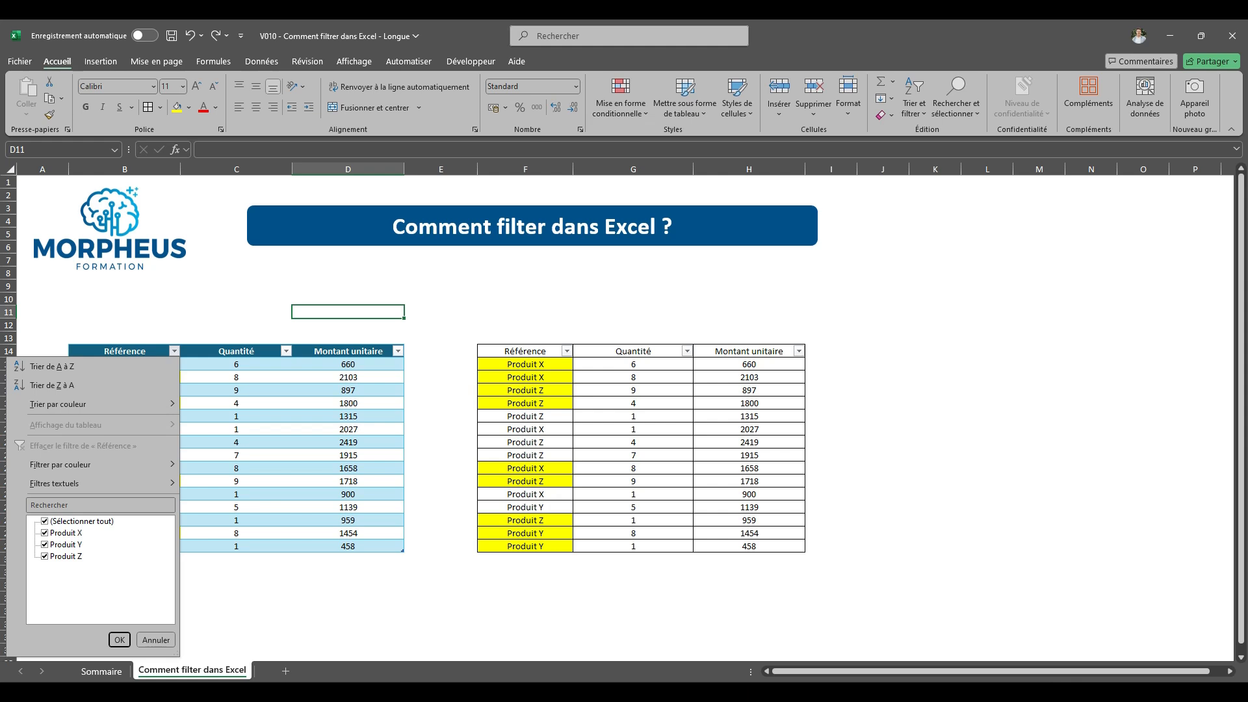
mouse_move(93, 465)
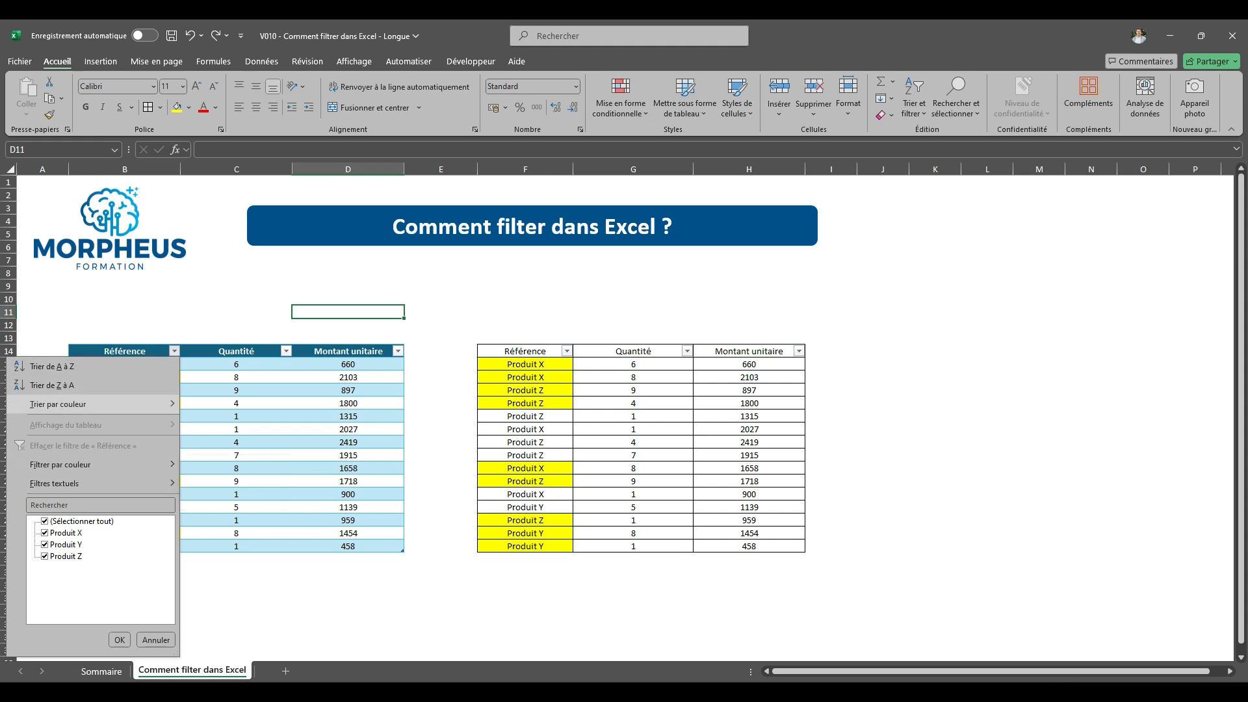
mouse_move(91, 404)
left_click(216, 420)
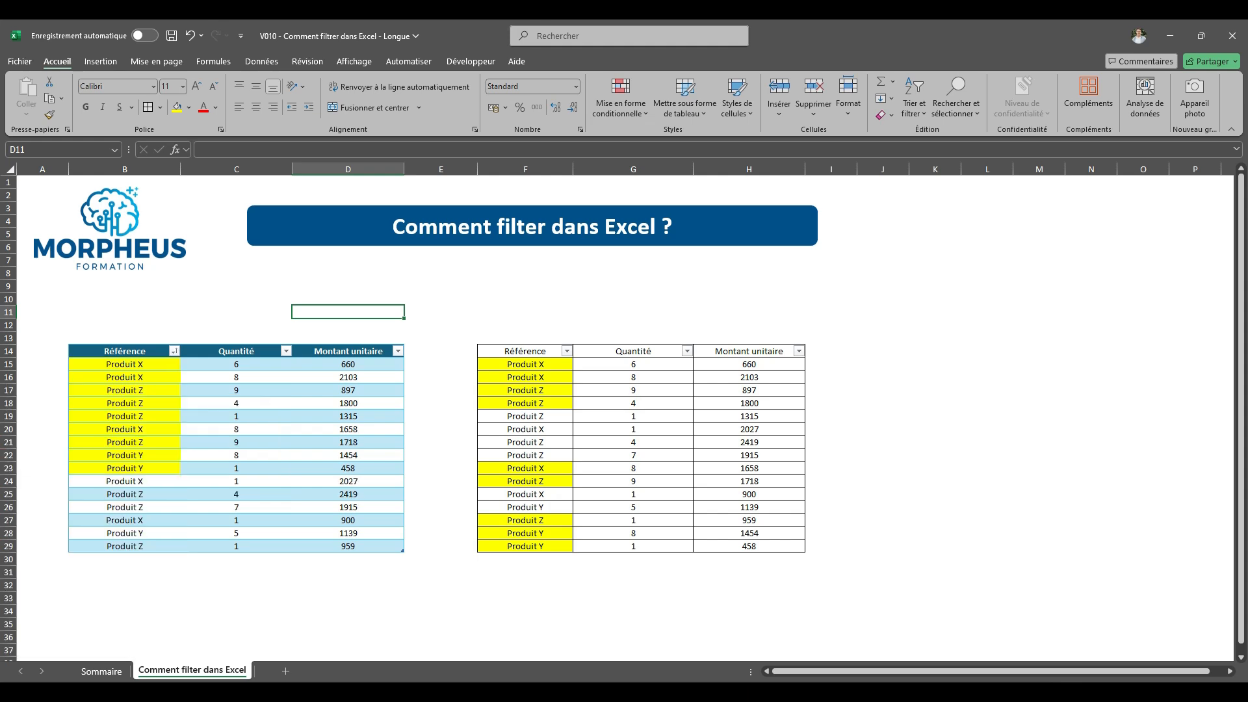
key("ctrl+z")
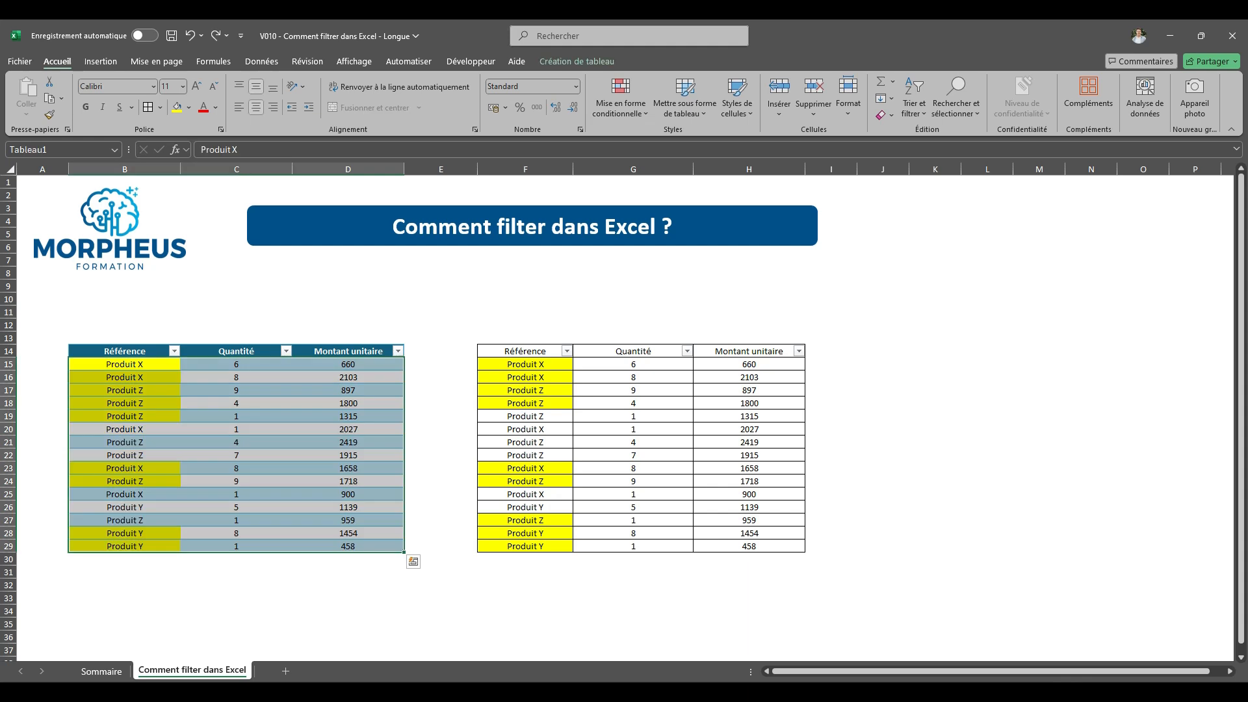
left_click(124, 403)
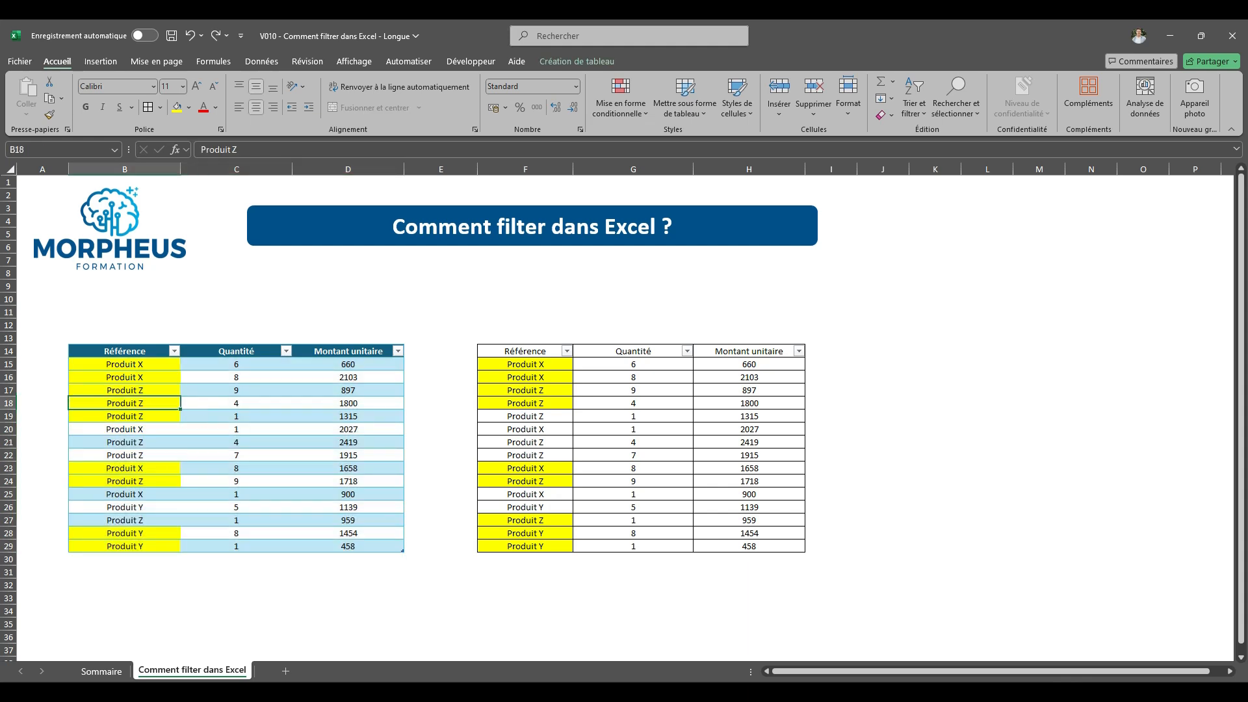
Step: Try filtering the blue table's Référence column by yellow cell colour, and undo the filter
left_click(173, 352)
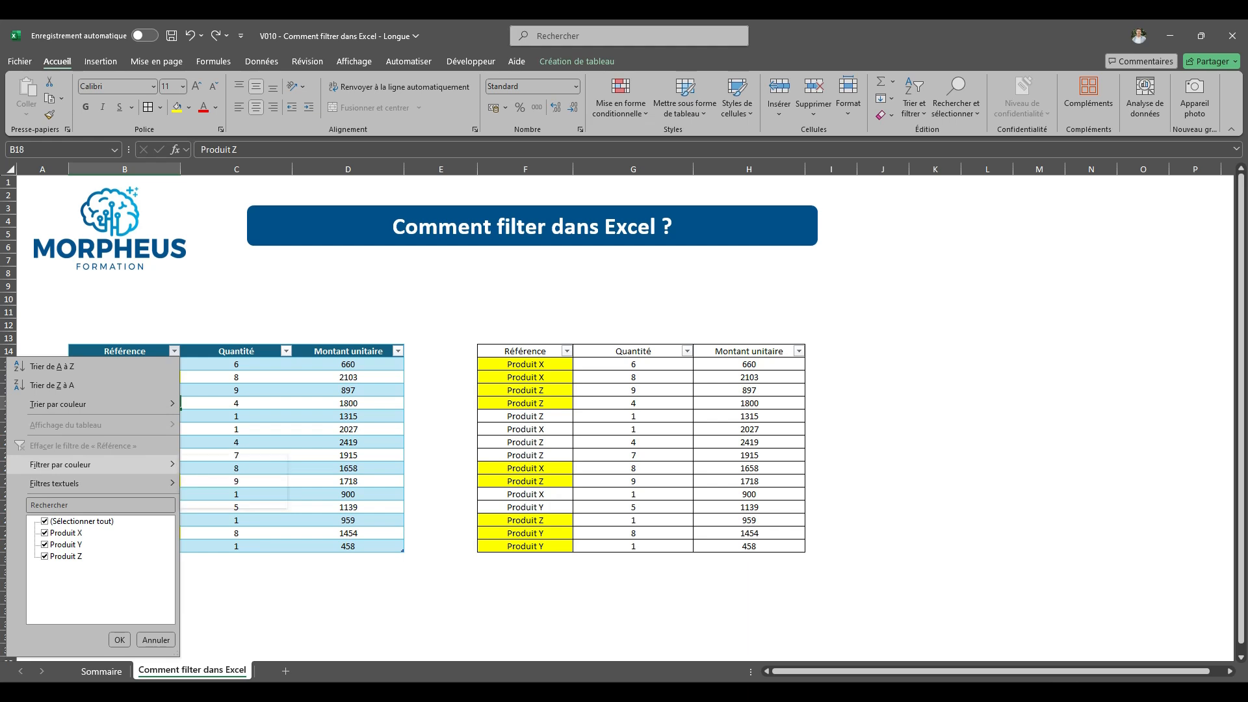
left_click(233, 482)
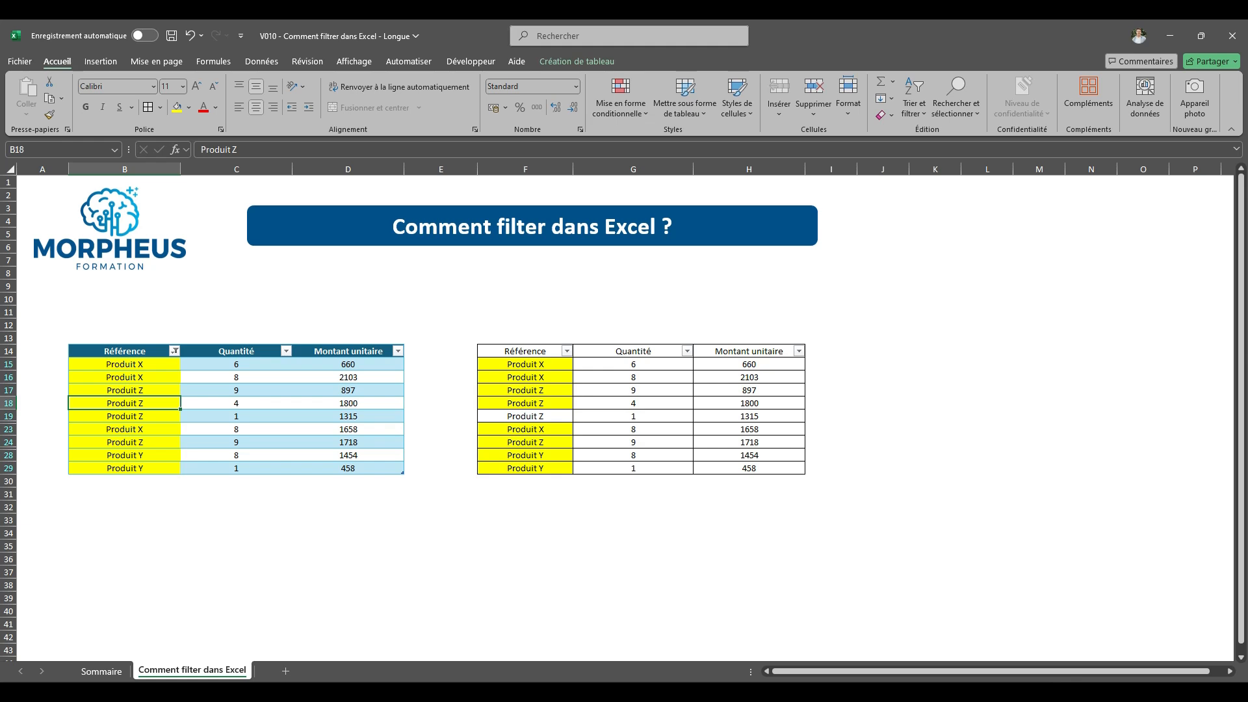
key("ctrl+z")
Step: Fill the blue table's Référence cells in rows 21–22 and 25–26 with red, and the one in row 20 with green
left_click(124, 442)
left_click_drag(125, 442, 125, 508)
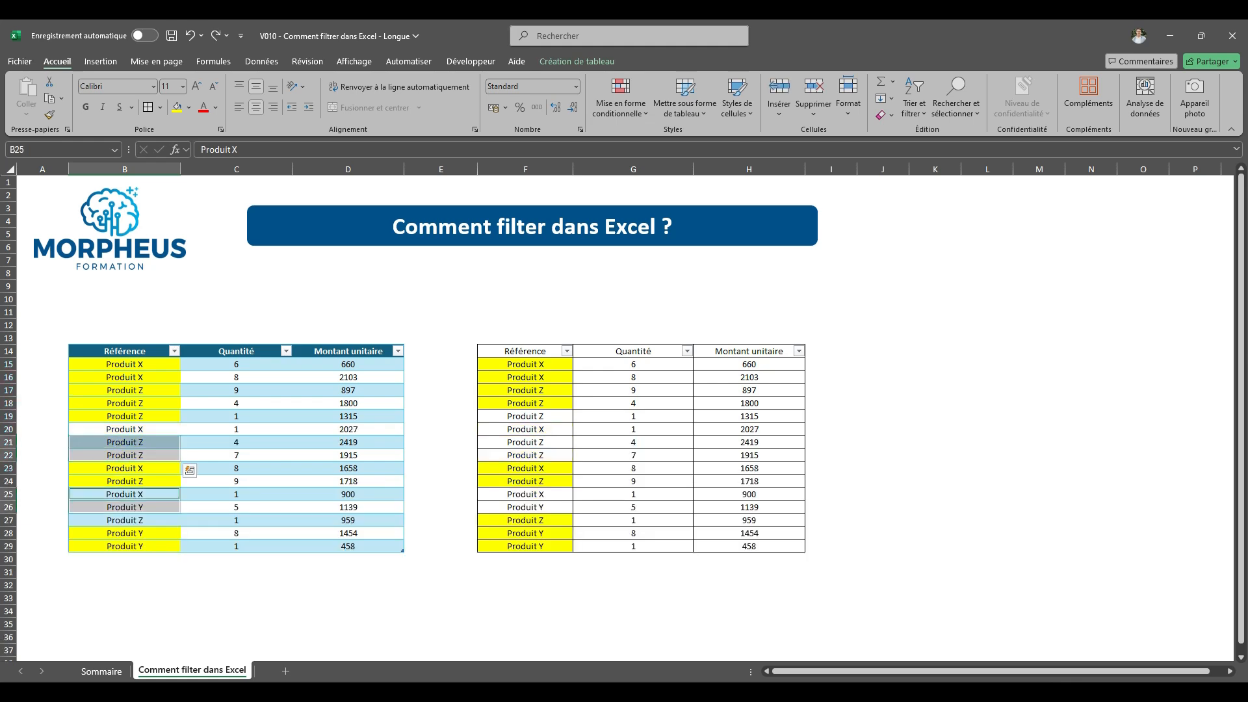
left_click(189, 108)
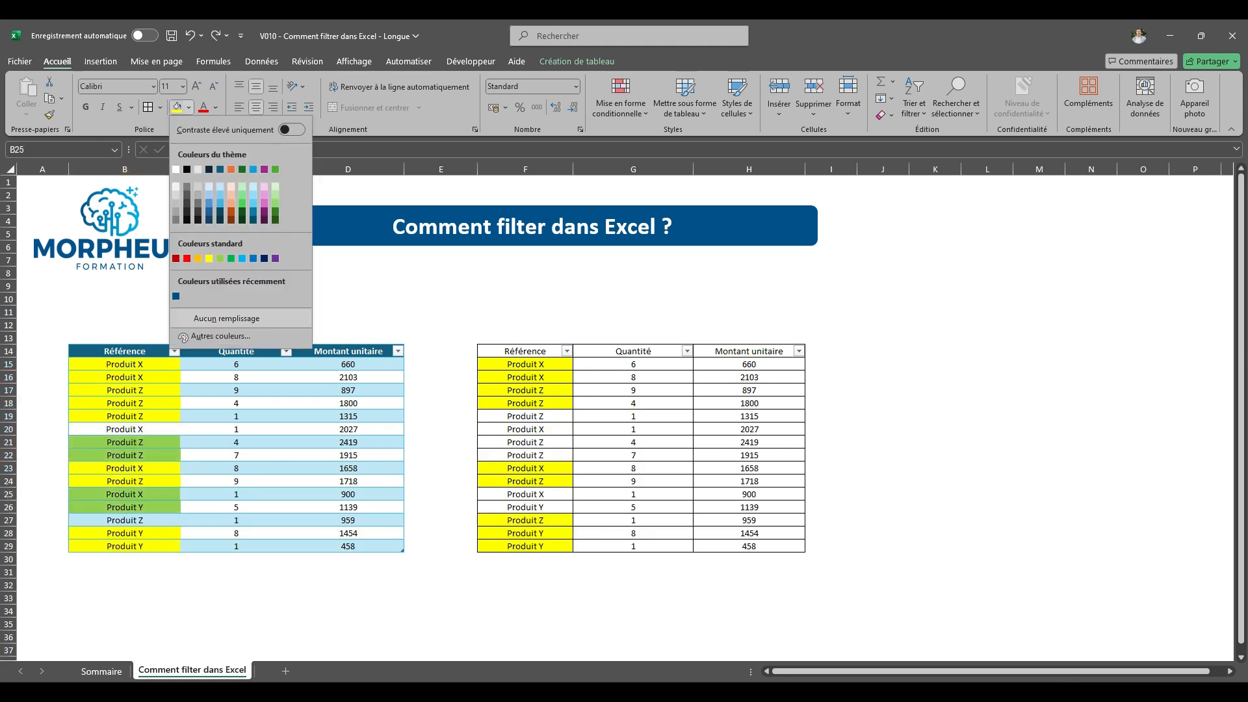
left_click(188, 248)
left_click(125, 429)
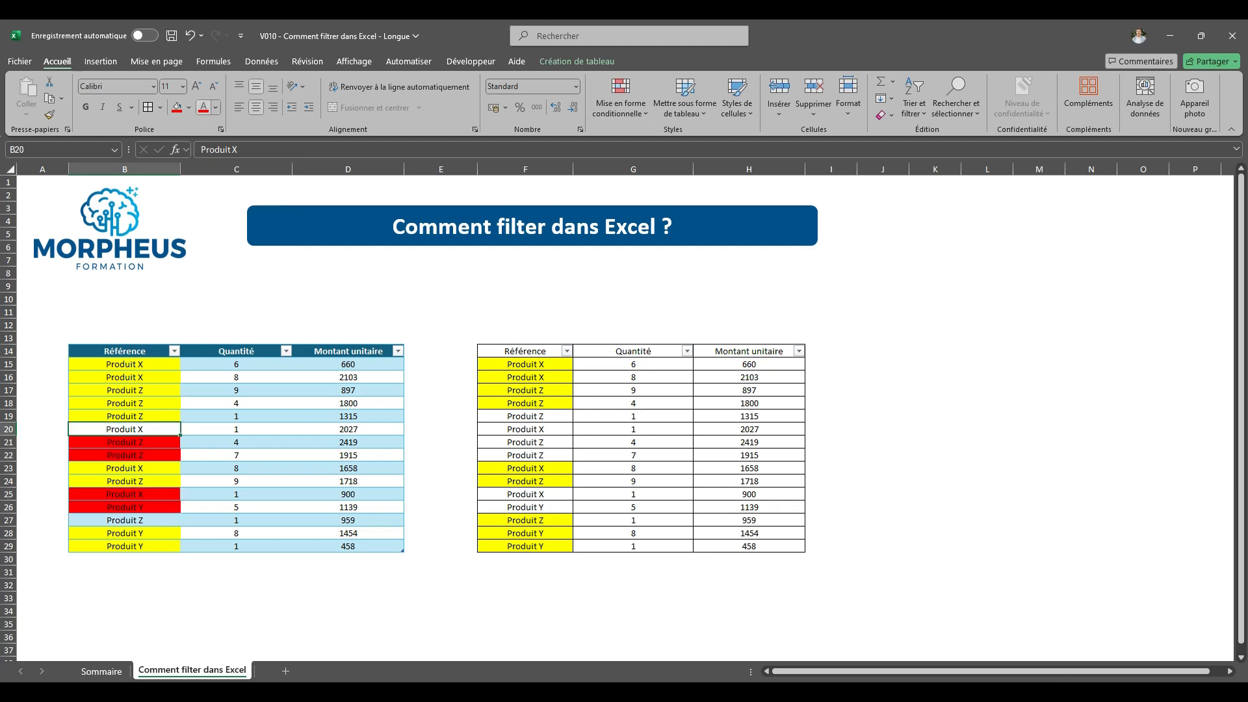
left_click(189, 107)
left_click(231, 258)
left_click(236, 312)
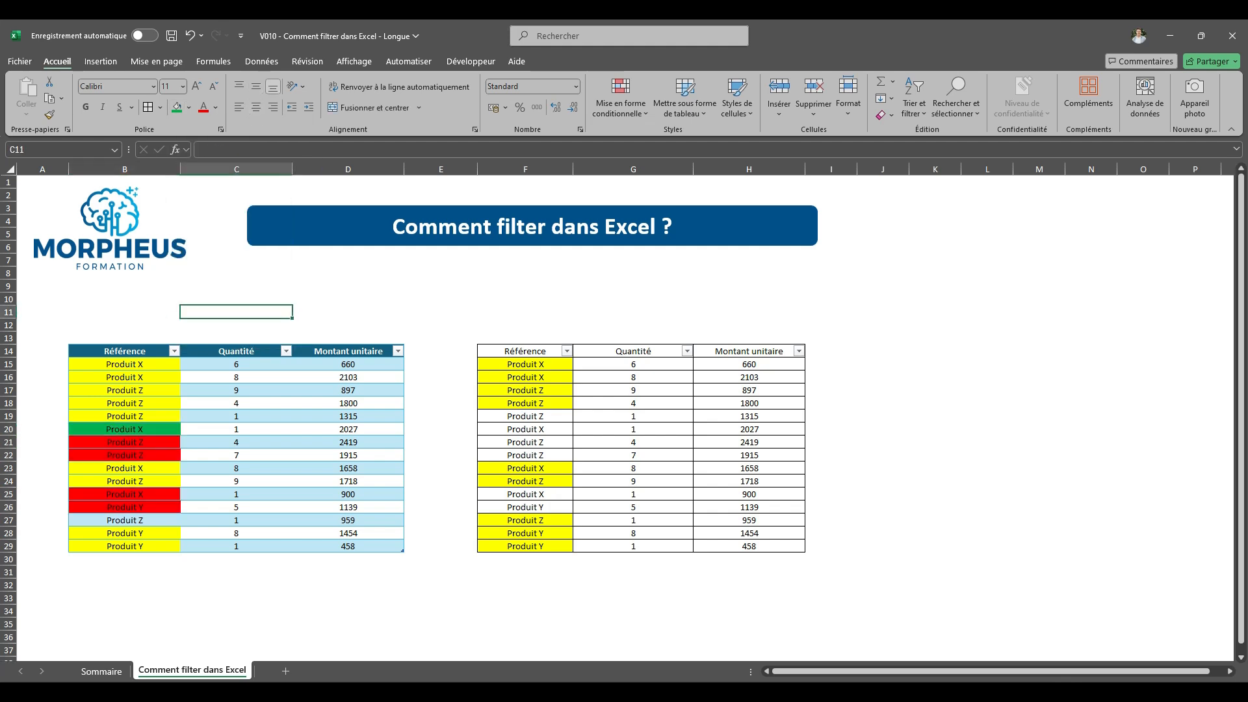
Step: Try filtering the blue table's Référence column by green cell colour, and undo the filter
left_click(175, 351)
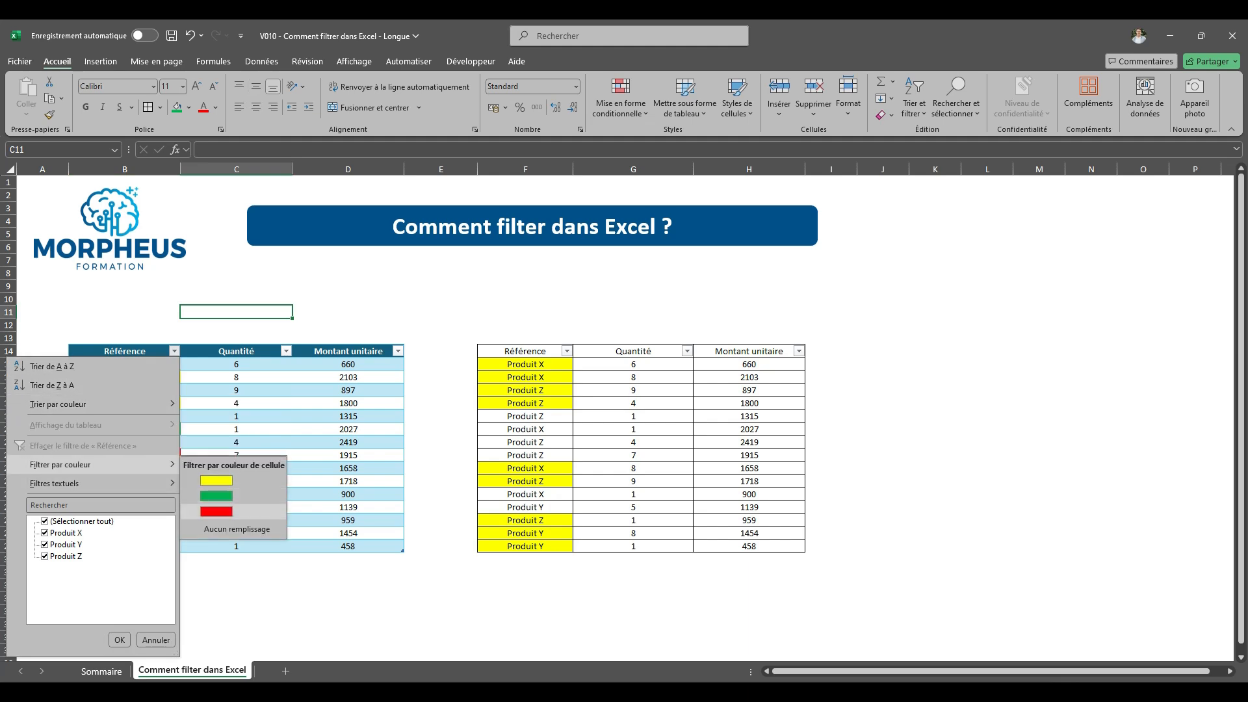
left_click(216, 496)
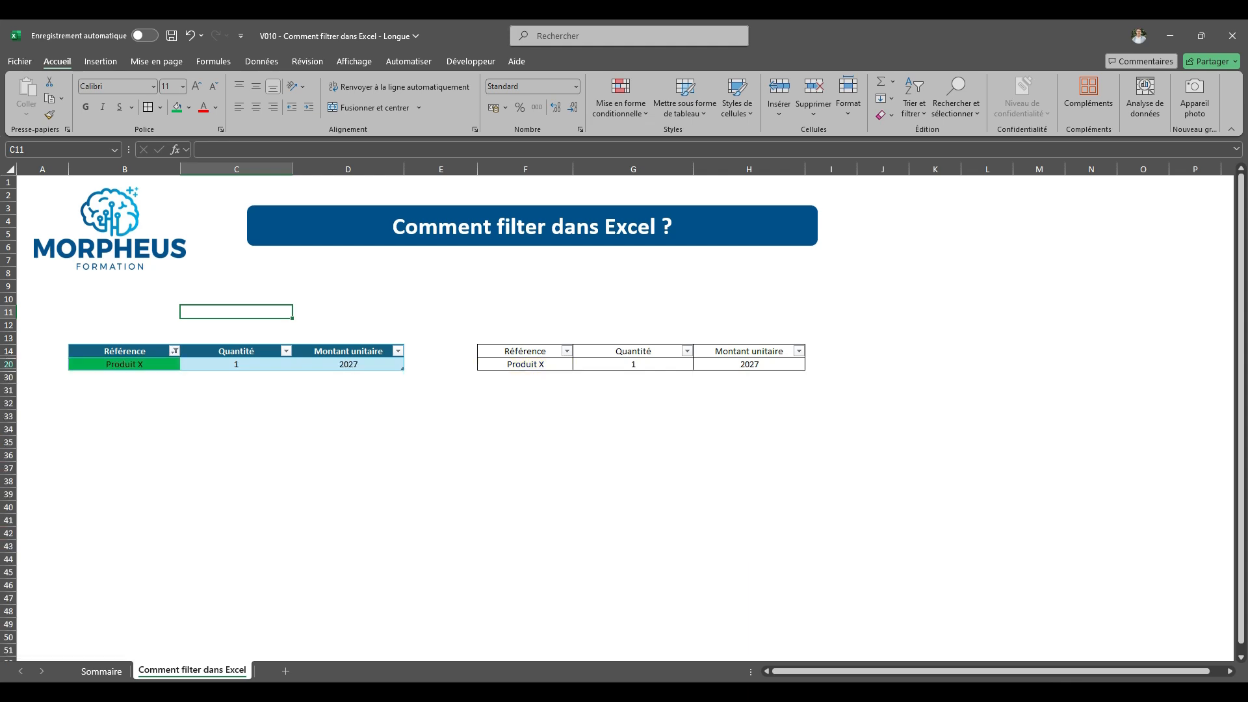
left_click(236, 442)
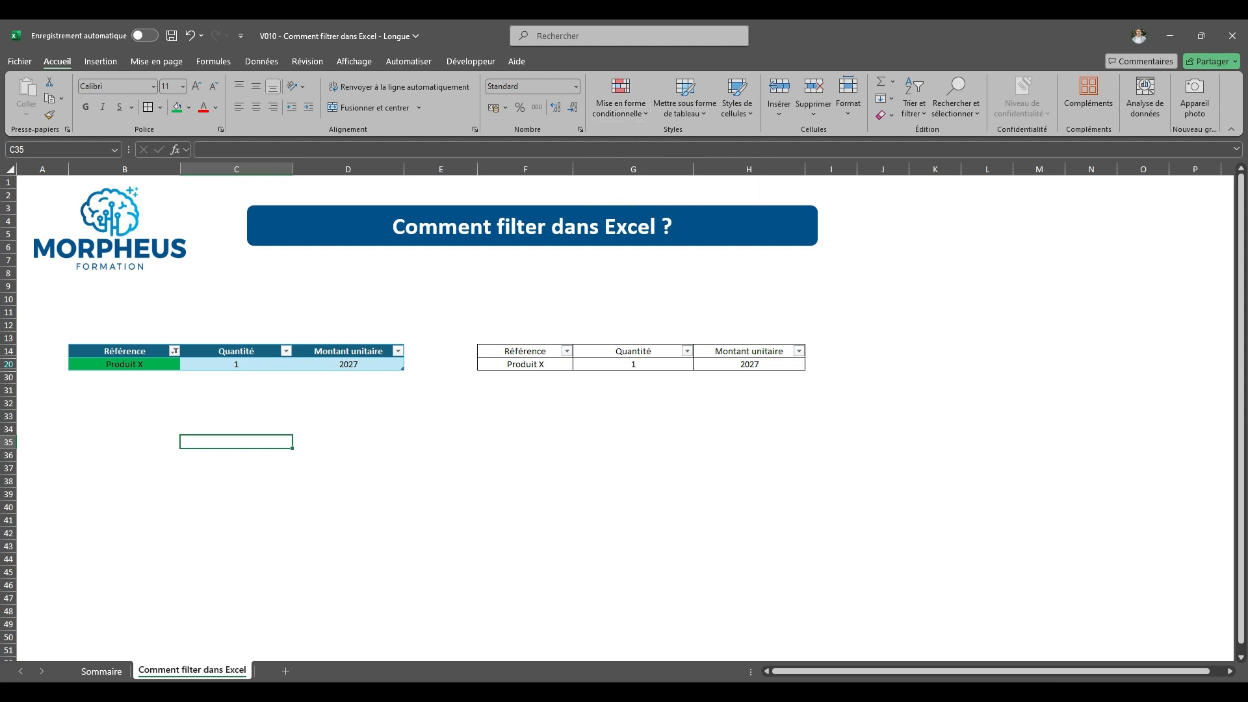
key("ctrl+z")
left_click(441, 325)
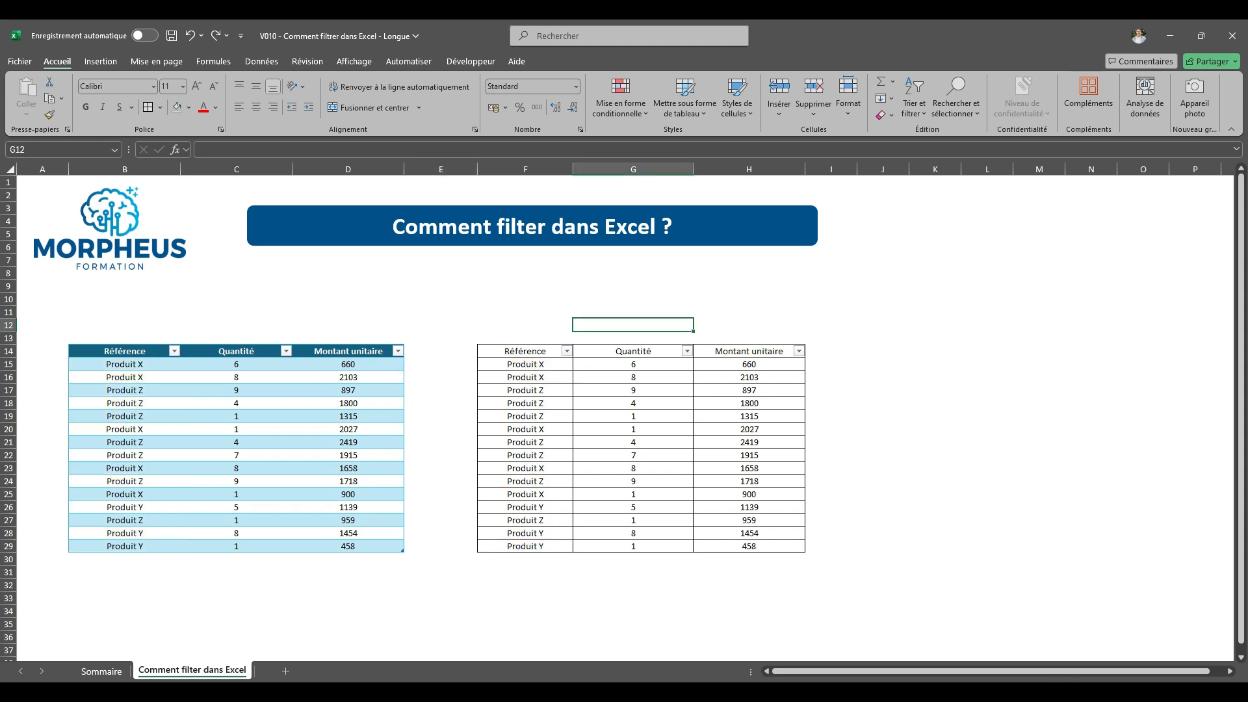
left_click(525, 273)
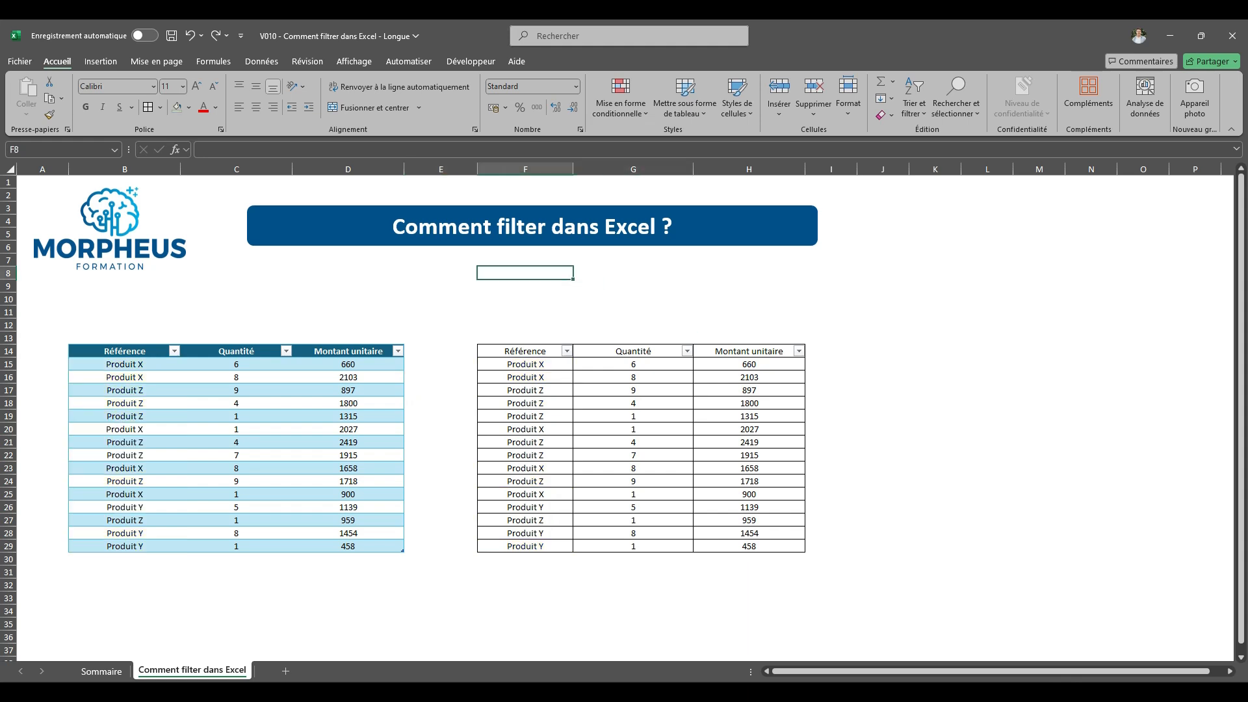
left_click(348, 416)
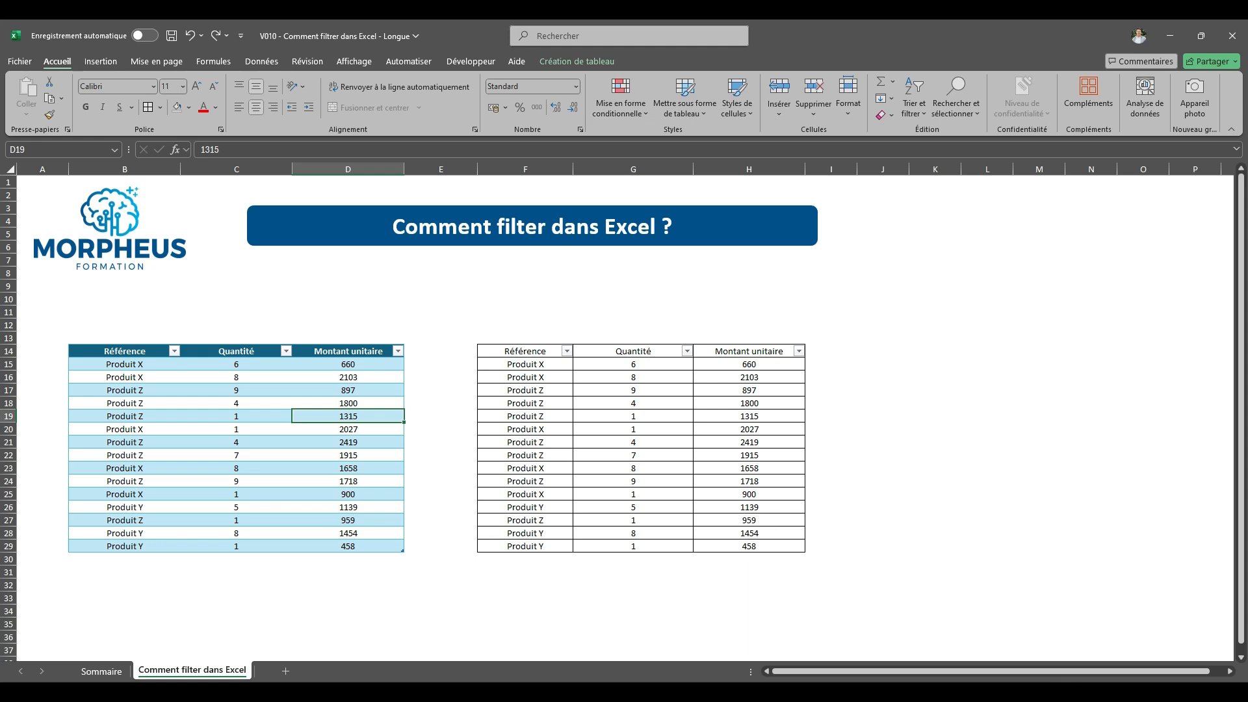
Step: Try deleting the plain table's cells F14:H29, and undo the deletion
left_click_drag(526, 351, 749, 546)
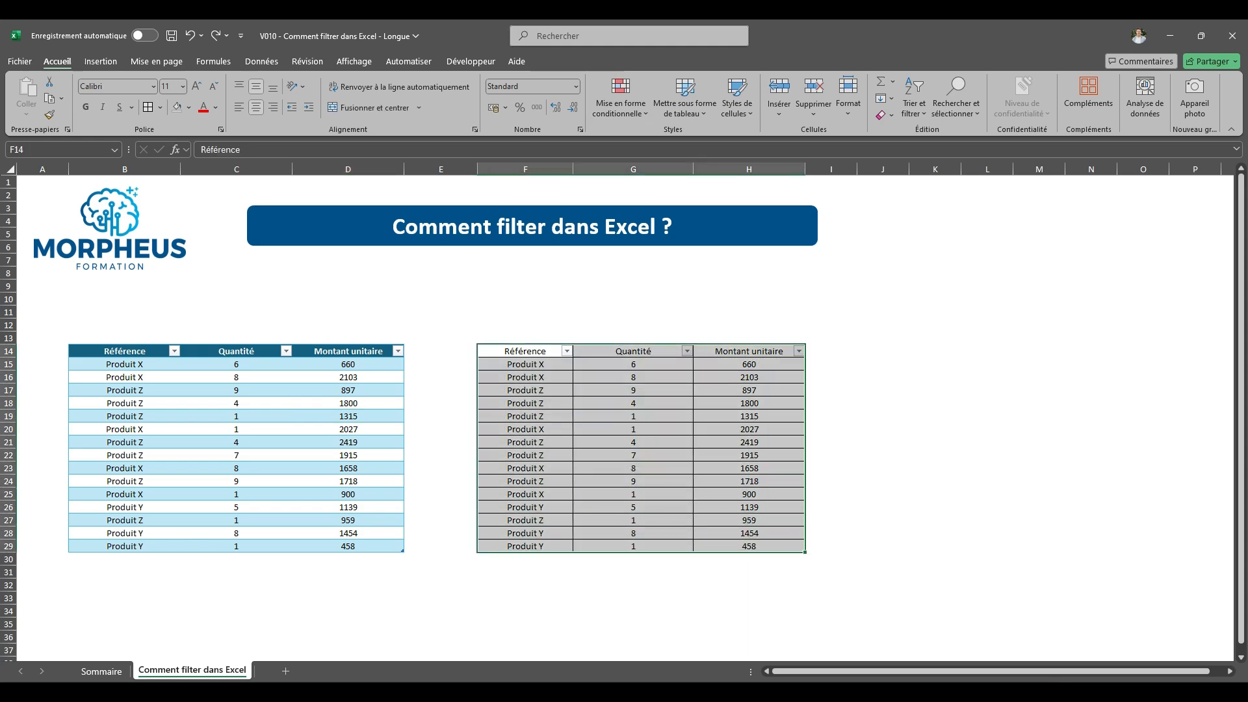
left_click(813, 91)
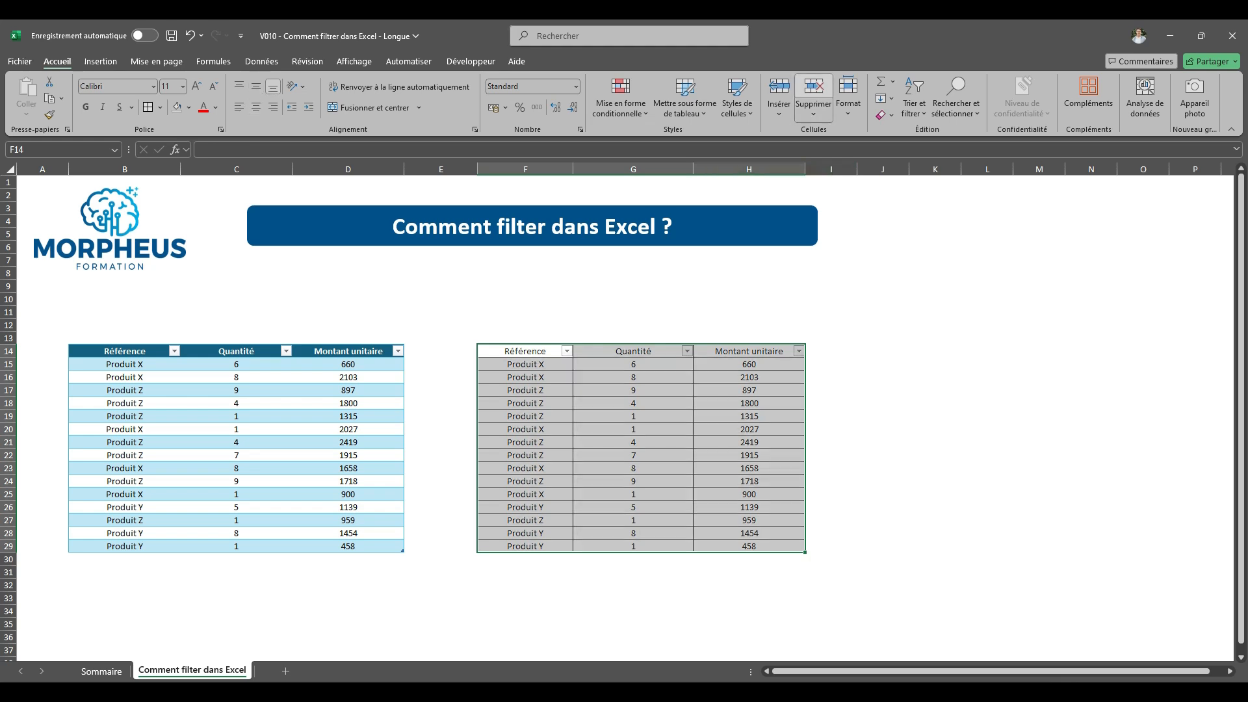
left_click(526, 391)
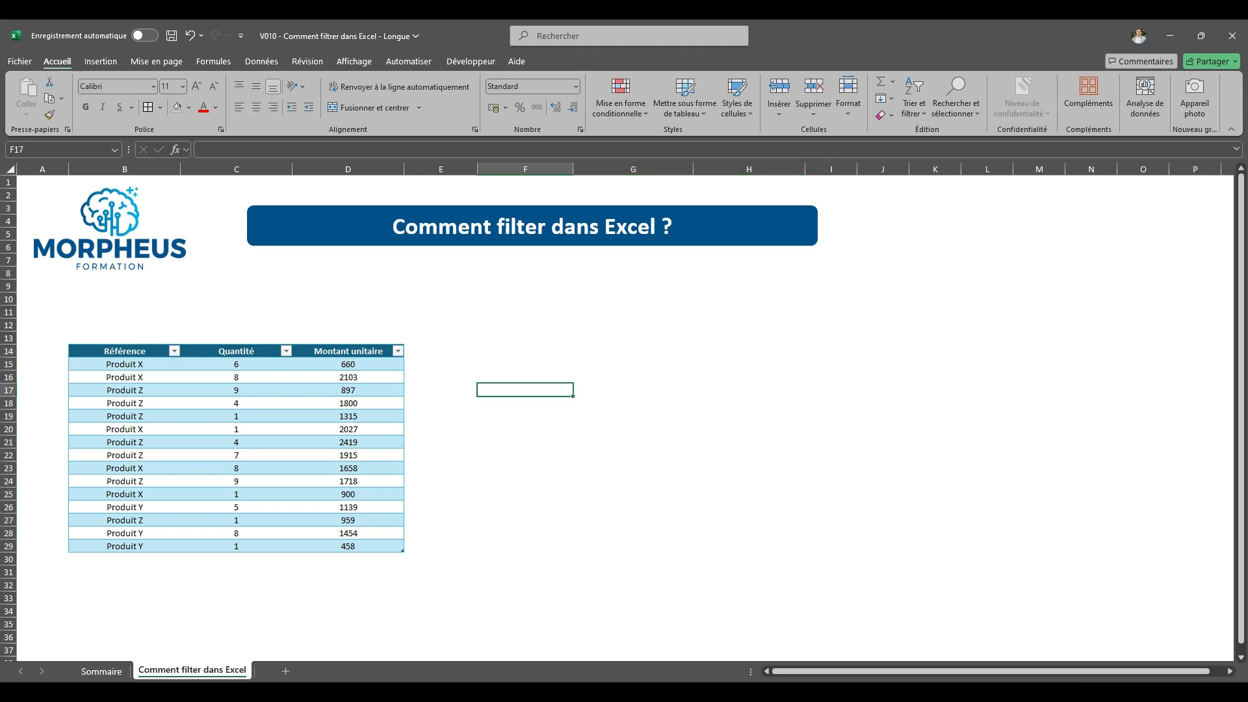
left_click(348, 443)
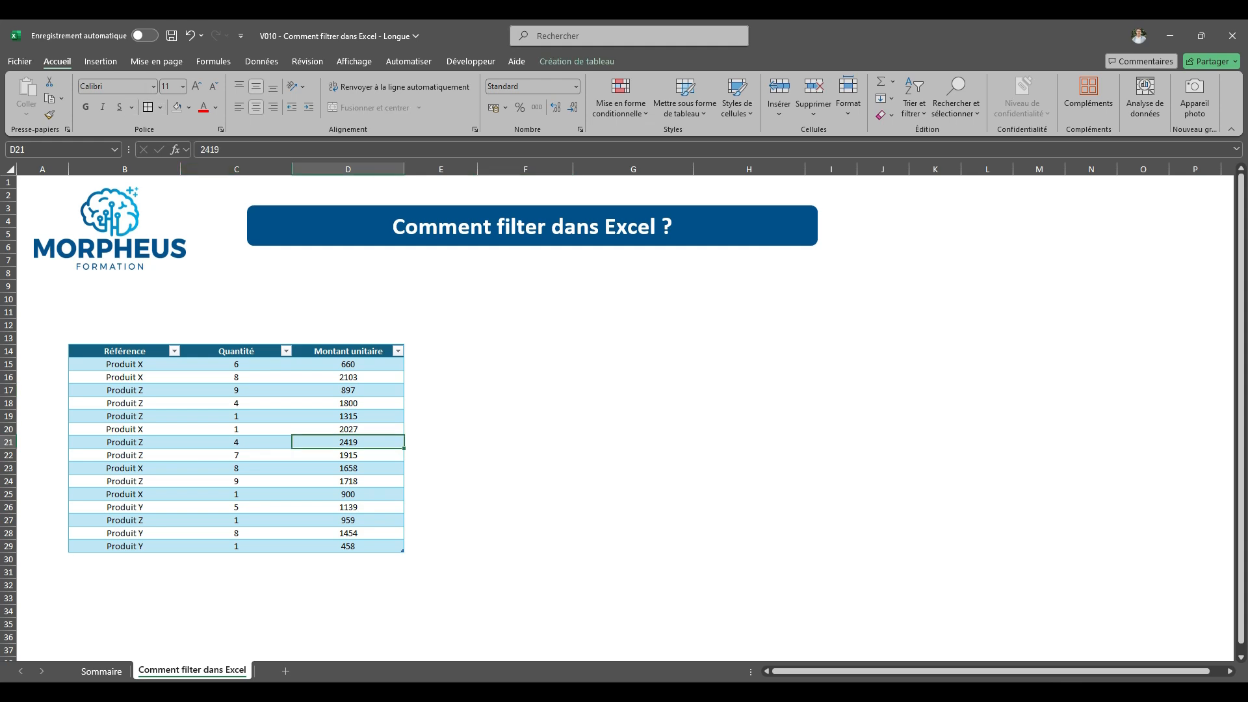
key("ctrl+z")
key("ctrl+z")
key("ctrl+z")
key("ctrl+z")
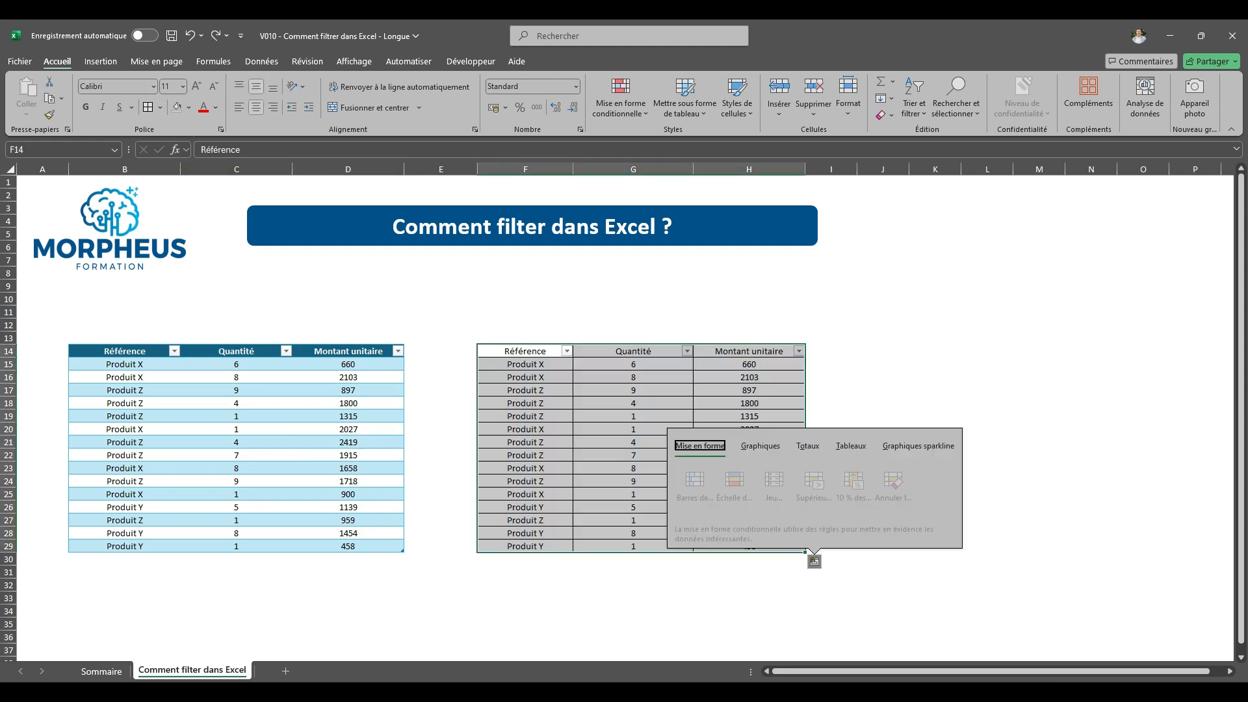
Step: Convert the plain range F14:H29 into an Excel table with headers
left_click_drag(526, 351, 749, 546)
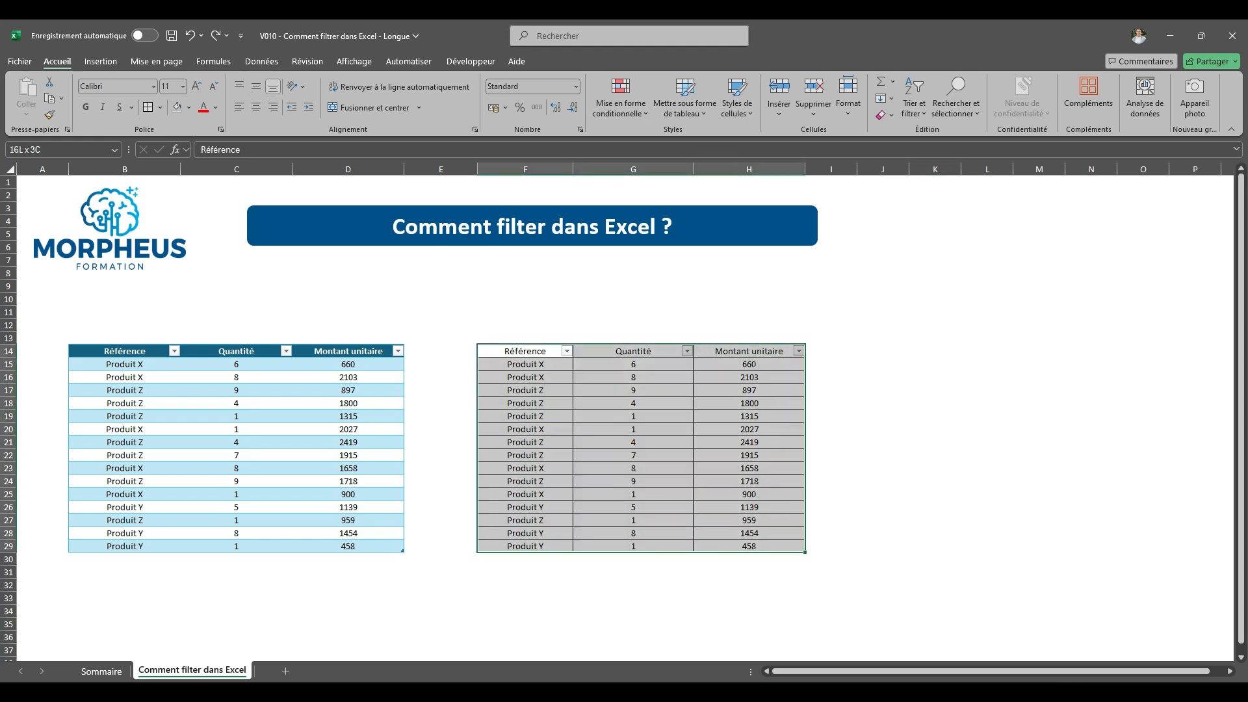
left_click(100, 61)
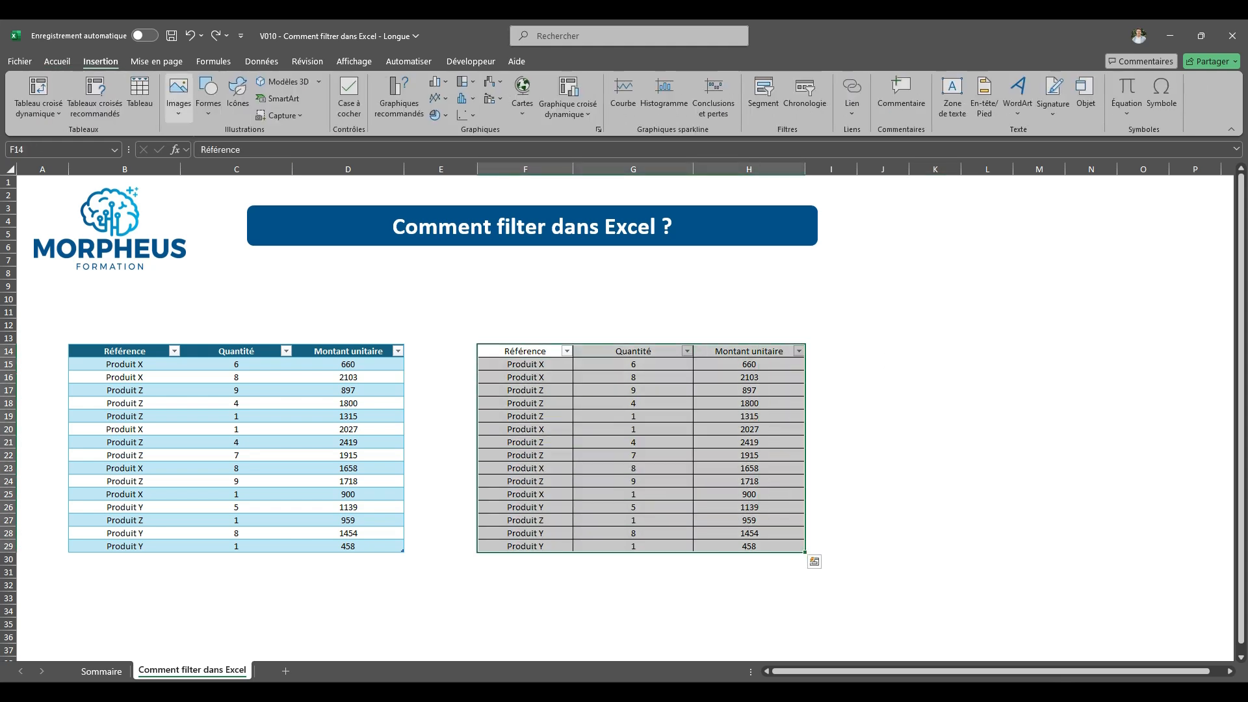
left_click(140, 98)
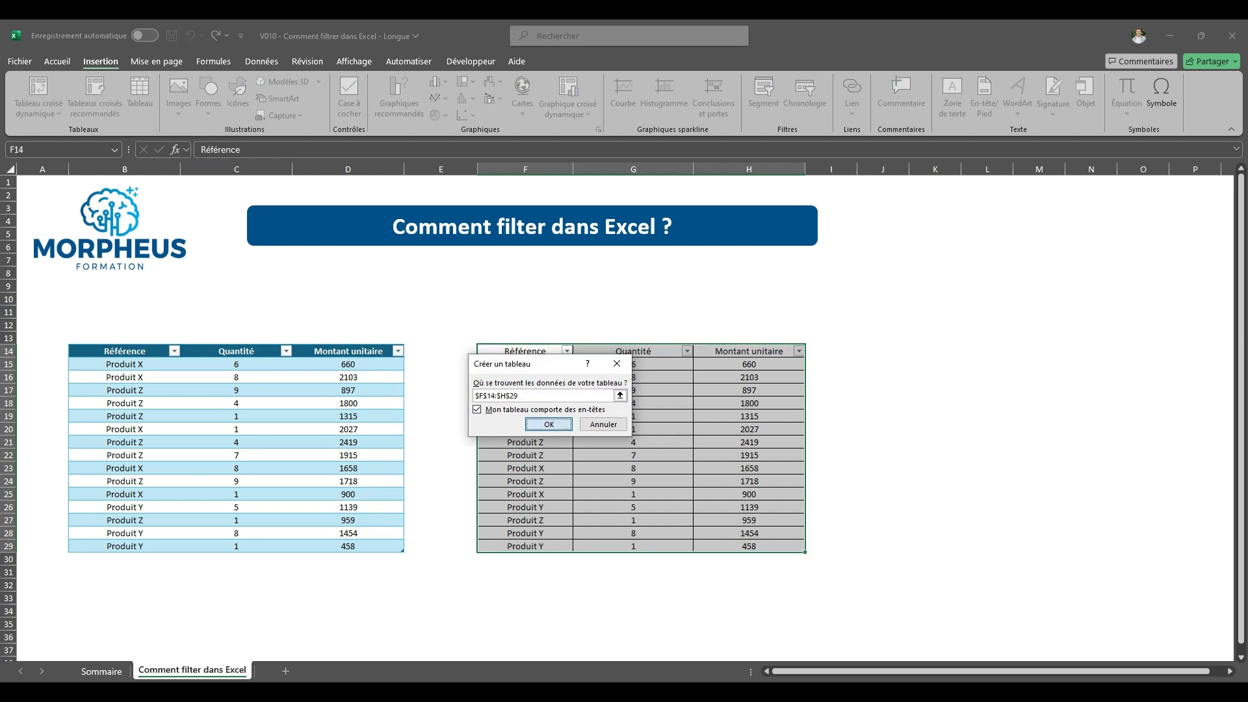
left_click(549, 423)
left_click(748, 455)
left_click(935, 442)
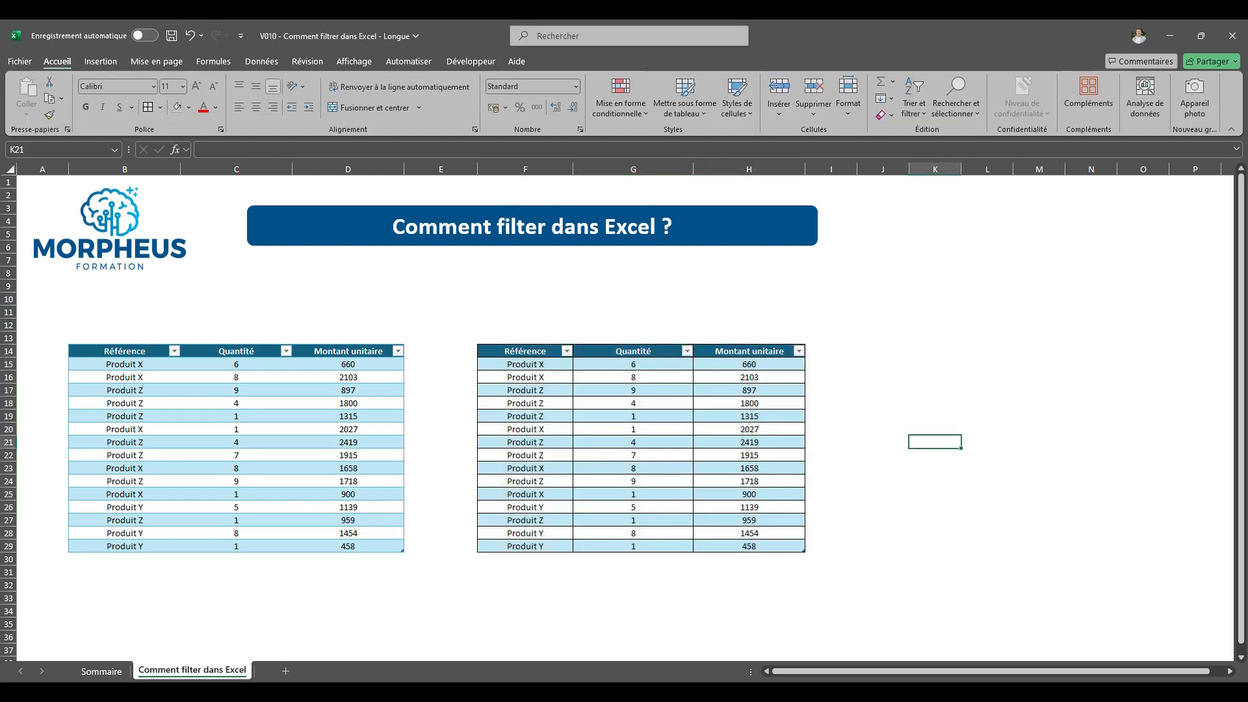
Step: Delete the entire second table in F14:H29, keeping only the table in columns B to D
left_click_drag(525, 351, 749, 546)
left_click(814, 88)
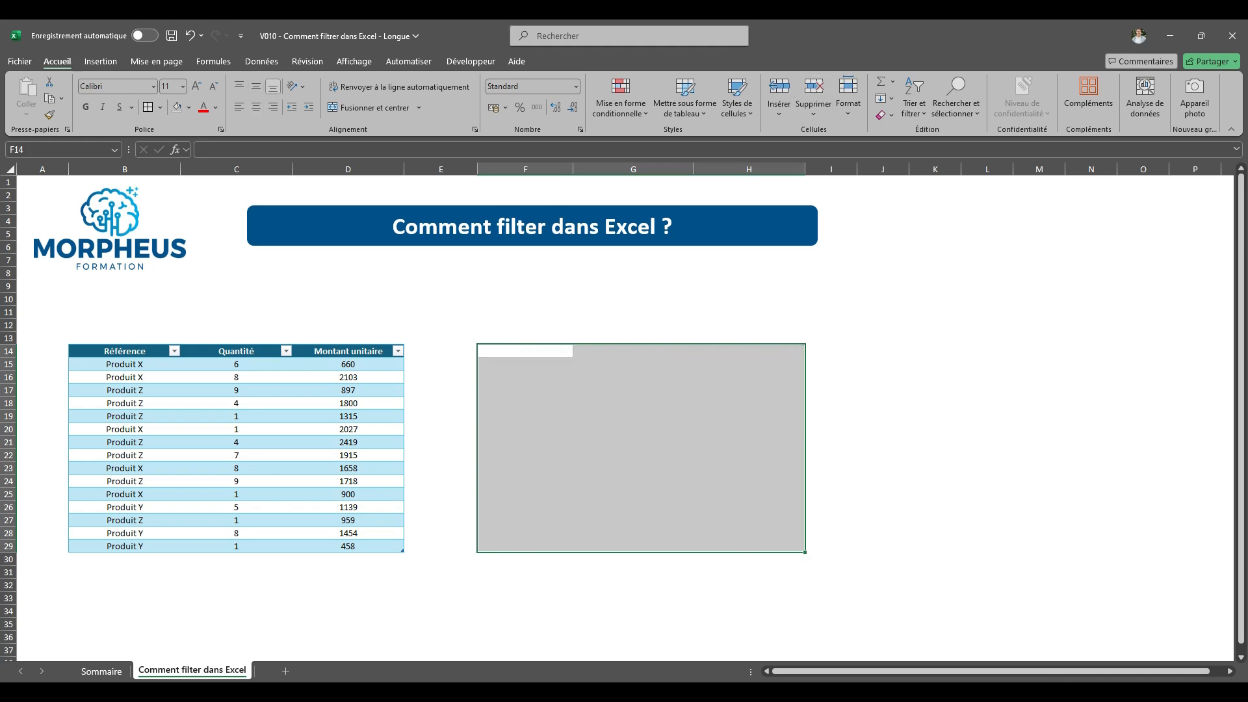
left_click(633, 429)
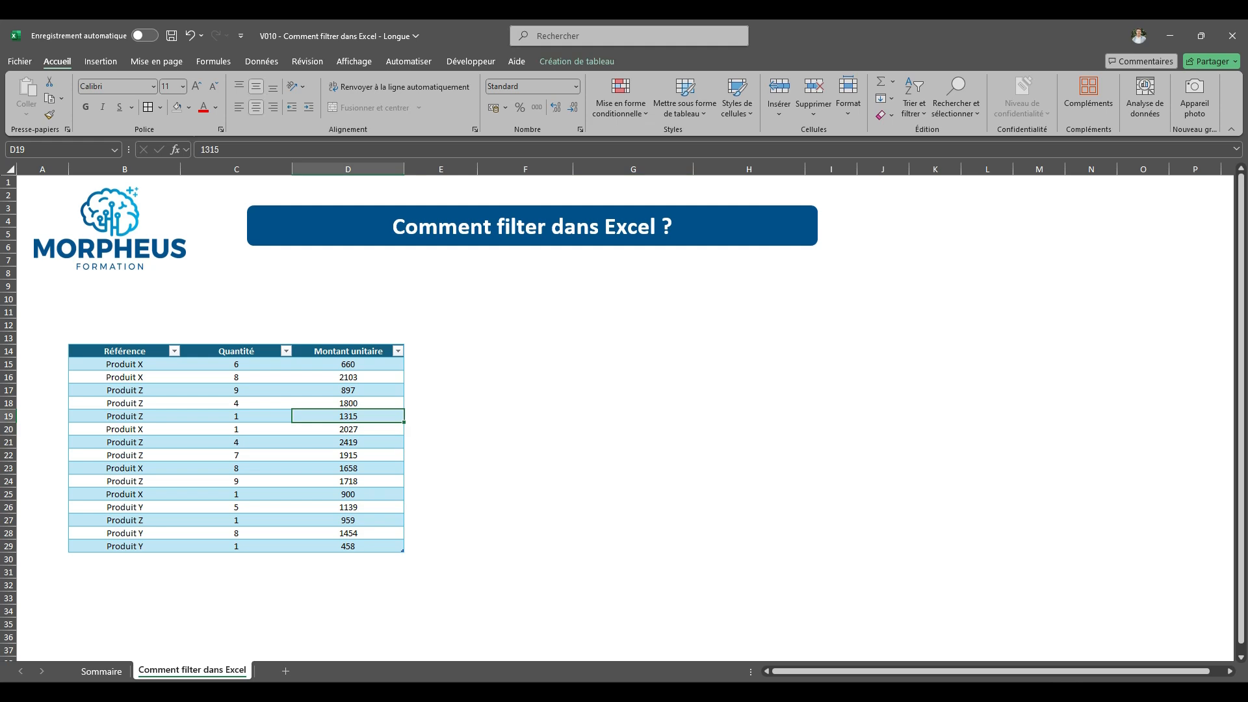
left_click(236, 429)
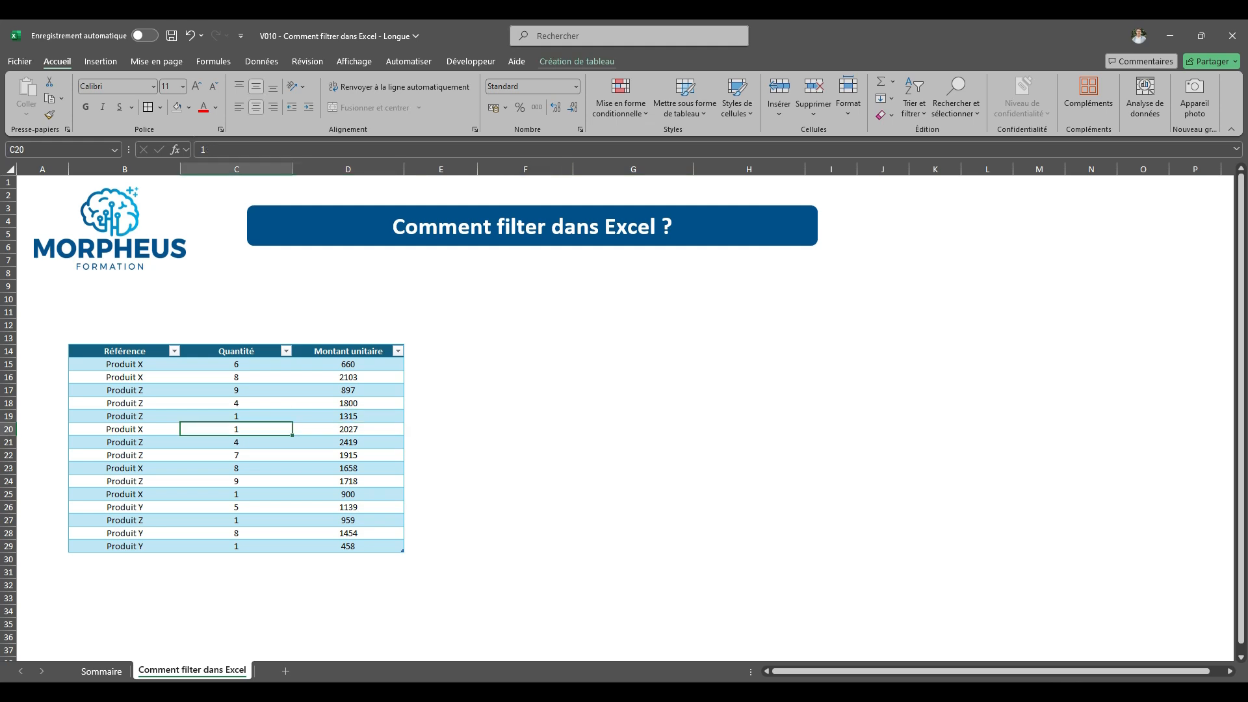
Step: Insert a slicer for the table's Référence column and place it beside the table
left_click(576, 62)
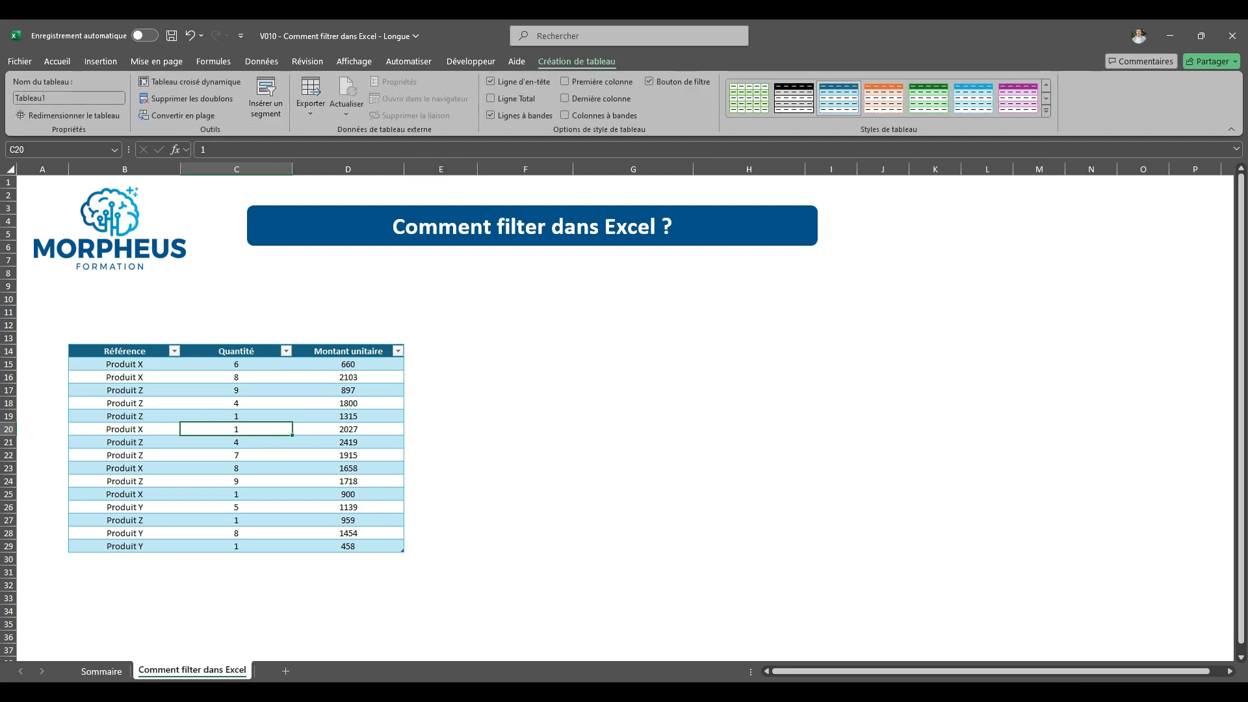
left_click(265, 97)
left_click_drag(544, 266, 567, 301)
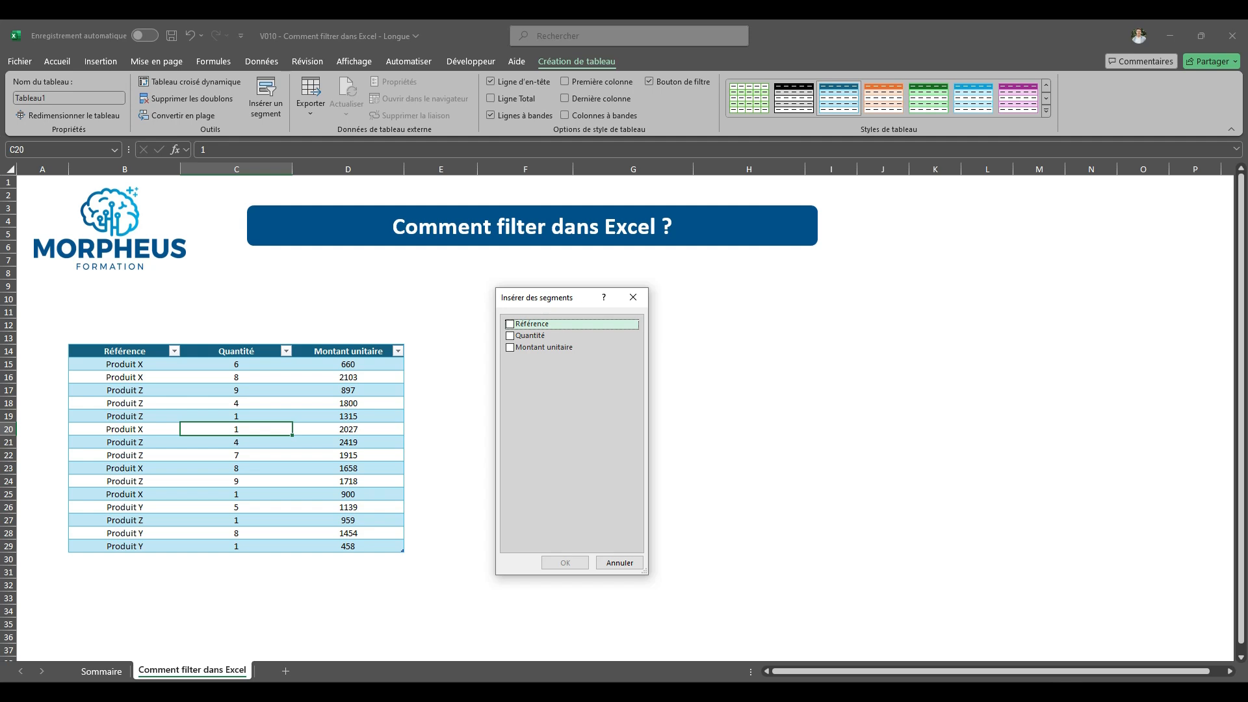
left_click(510, 323)
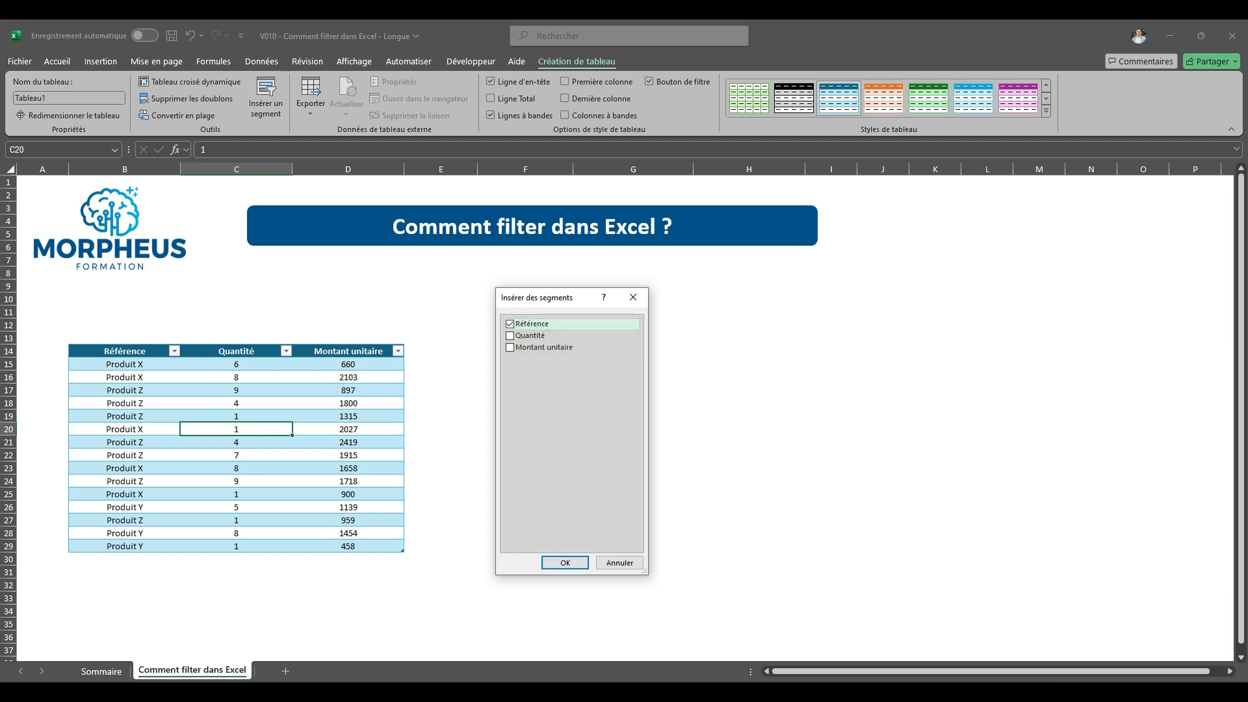
left_click(565, 563)
left_click_drag(621, 344, 512, 291)
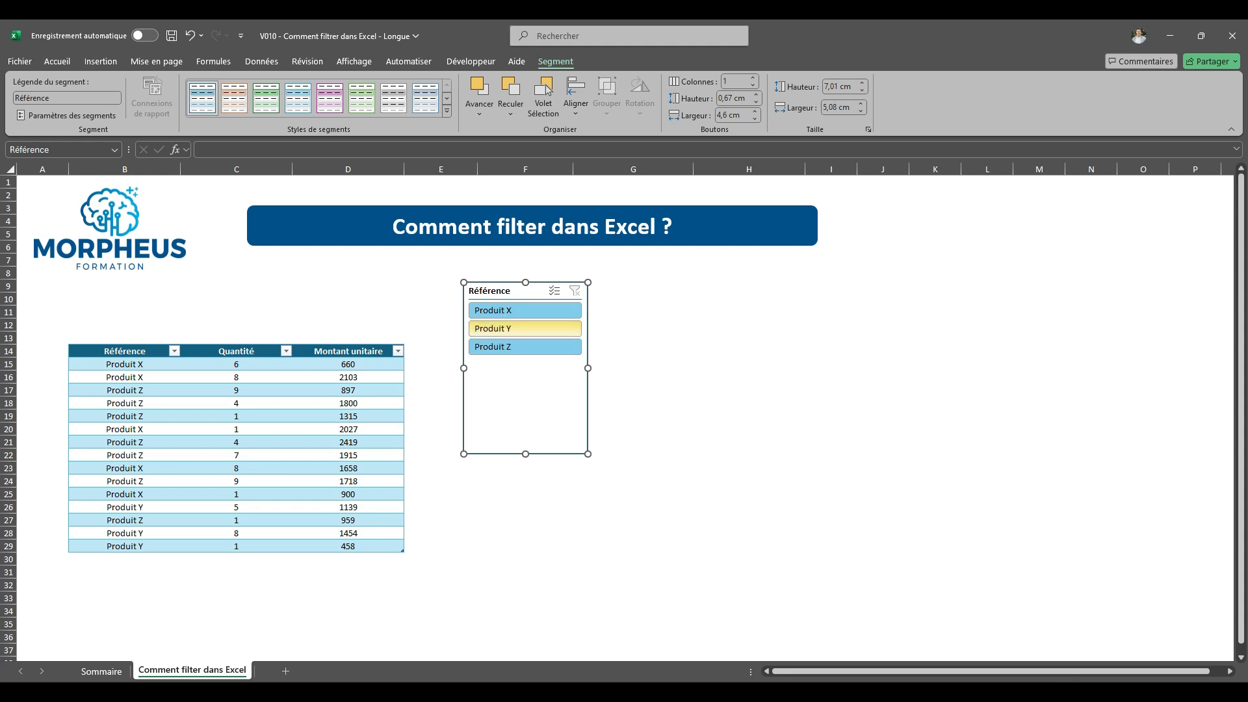
Step: Filter the table with the Référence slicer by Produit X, Produit Y and Produit Z in turn, and shift the slicer away from the table
left_click(525, 310)
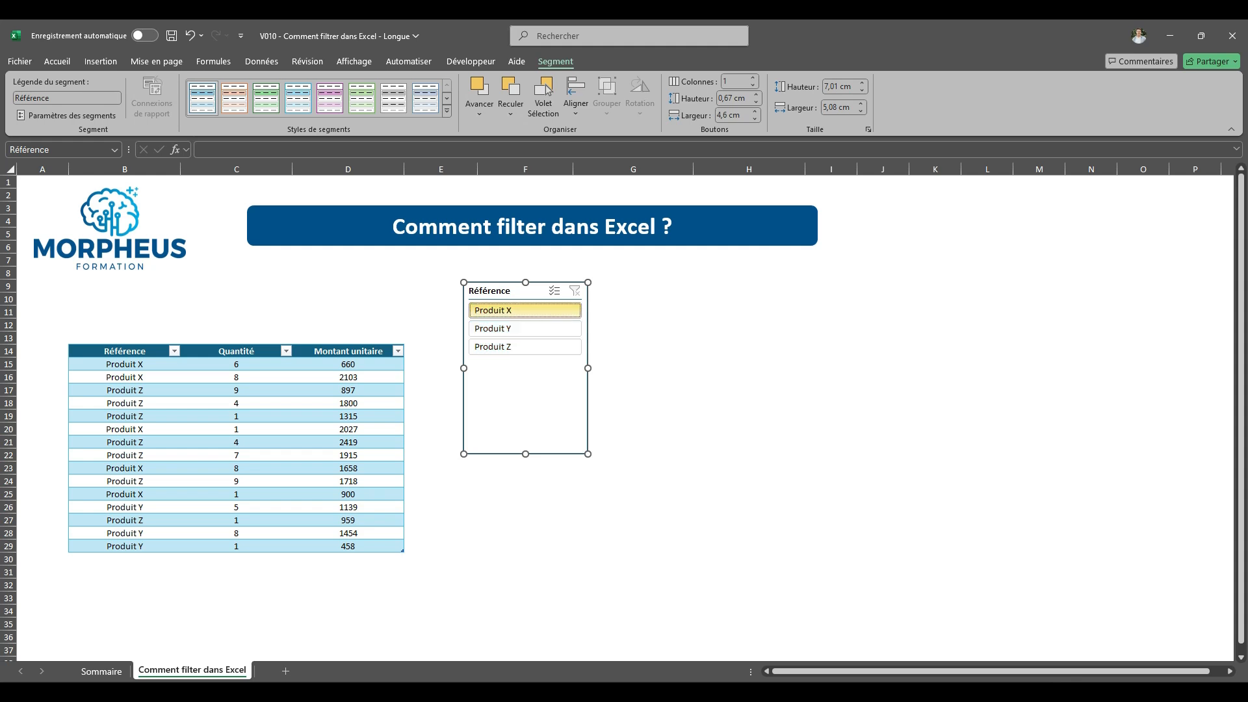
left_click(526, 328)
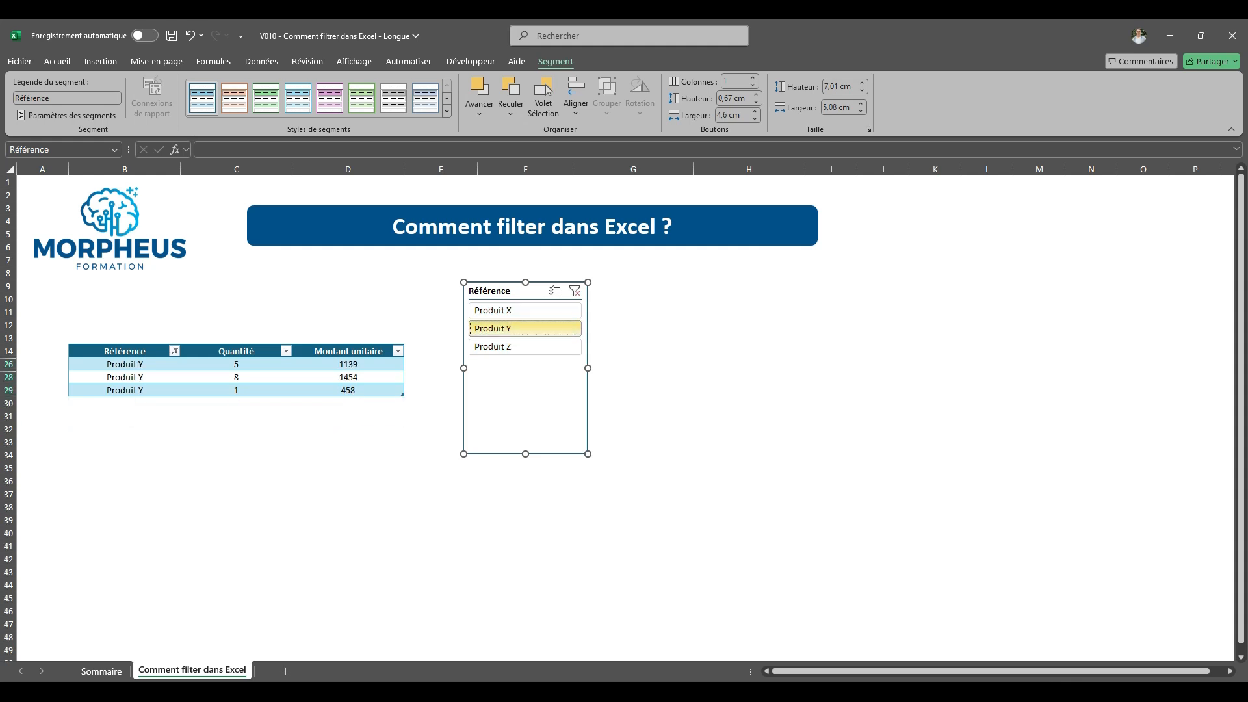
left_click(525, 346)
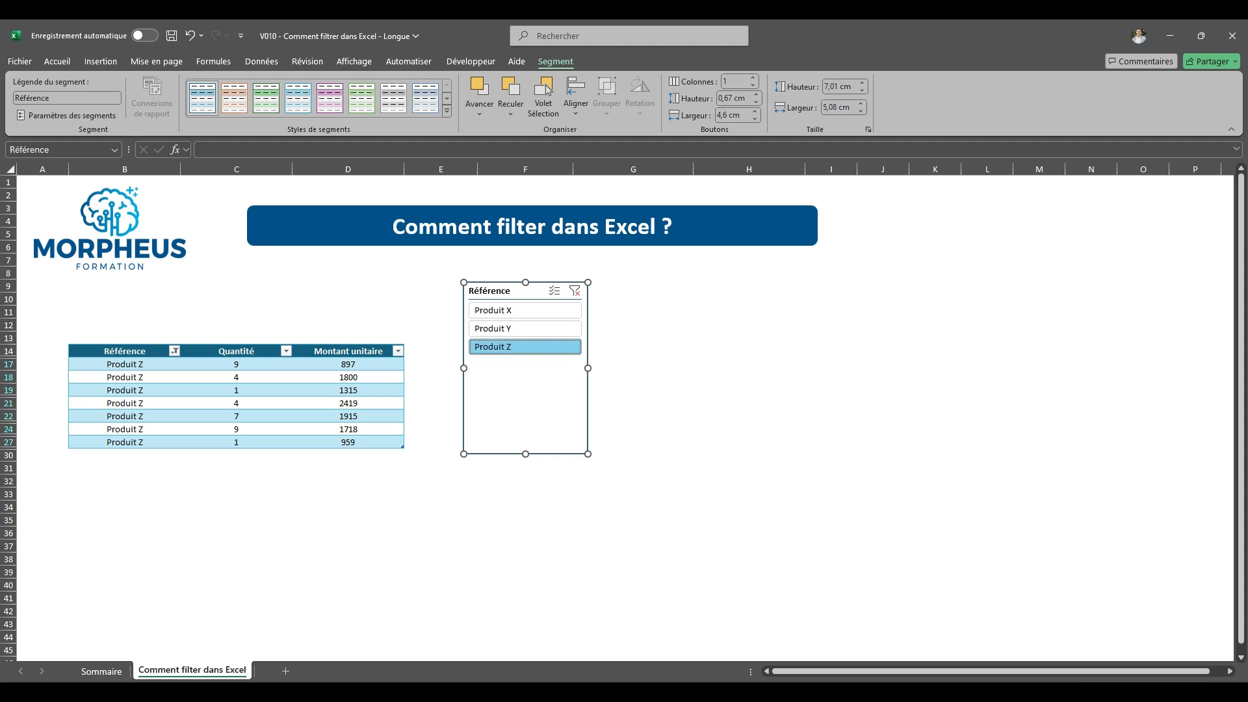
left_click_drag(520, 291, 566, 289)
left_click(749, 416)
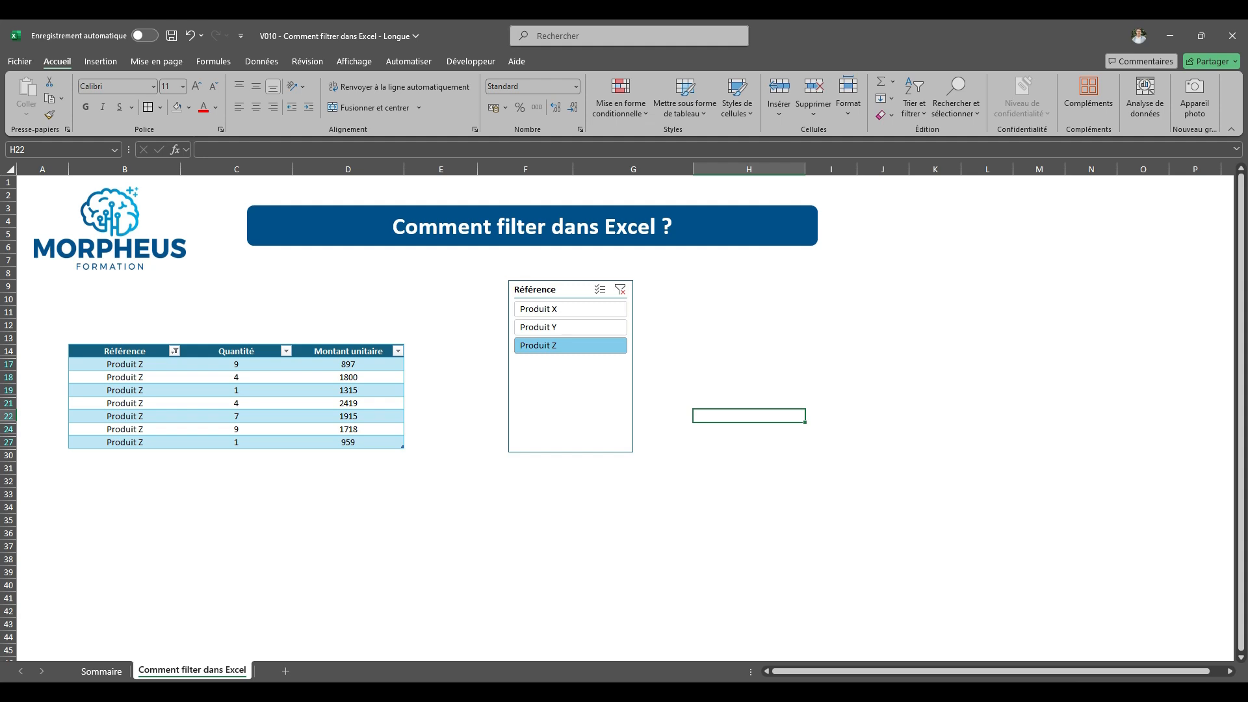
Step: Add Produit Y to the Produit Z selection in the Référence slicer, reposition the slicer and clear its filter
left_click_drag(552, 289, 522, 276)
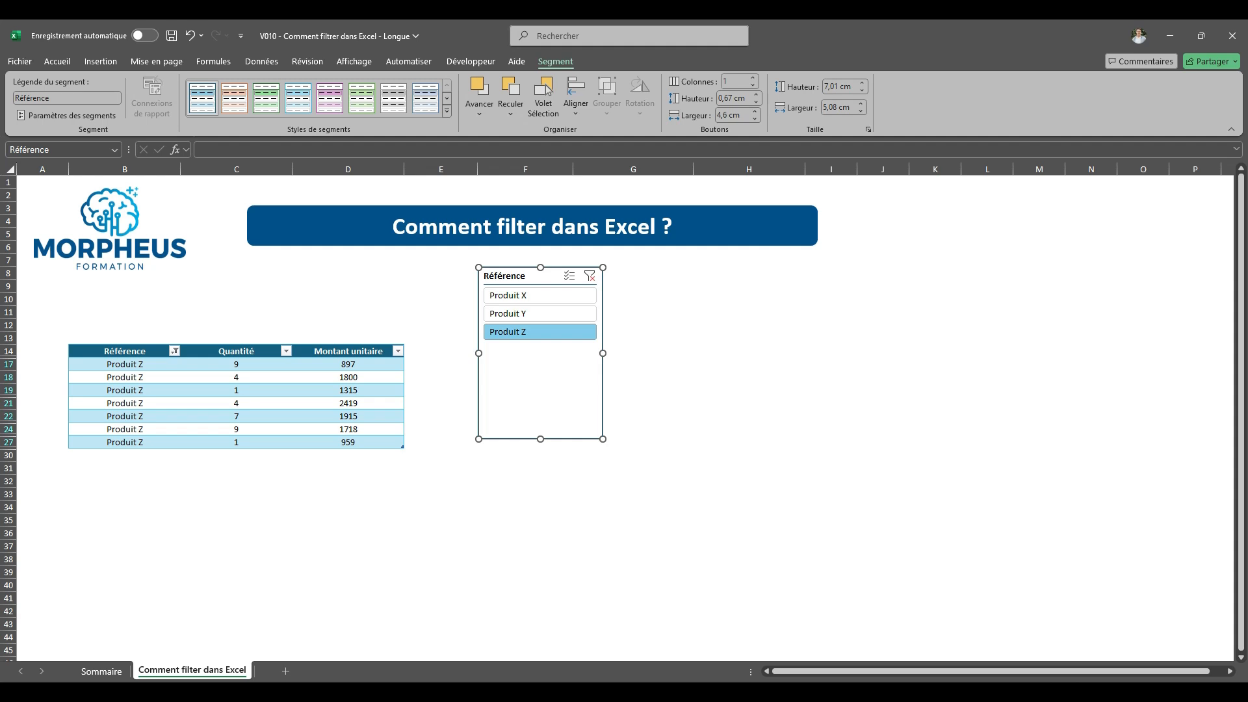
left_click(539, 313, "ctrl")
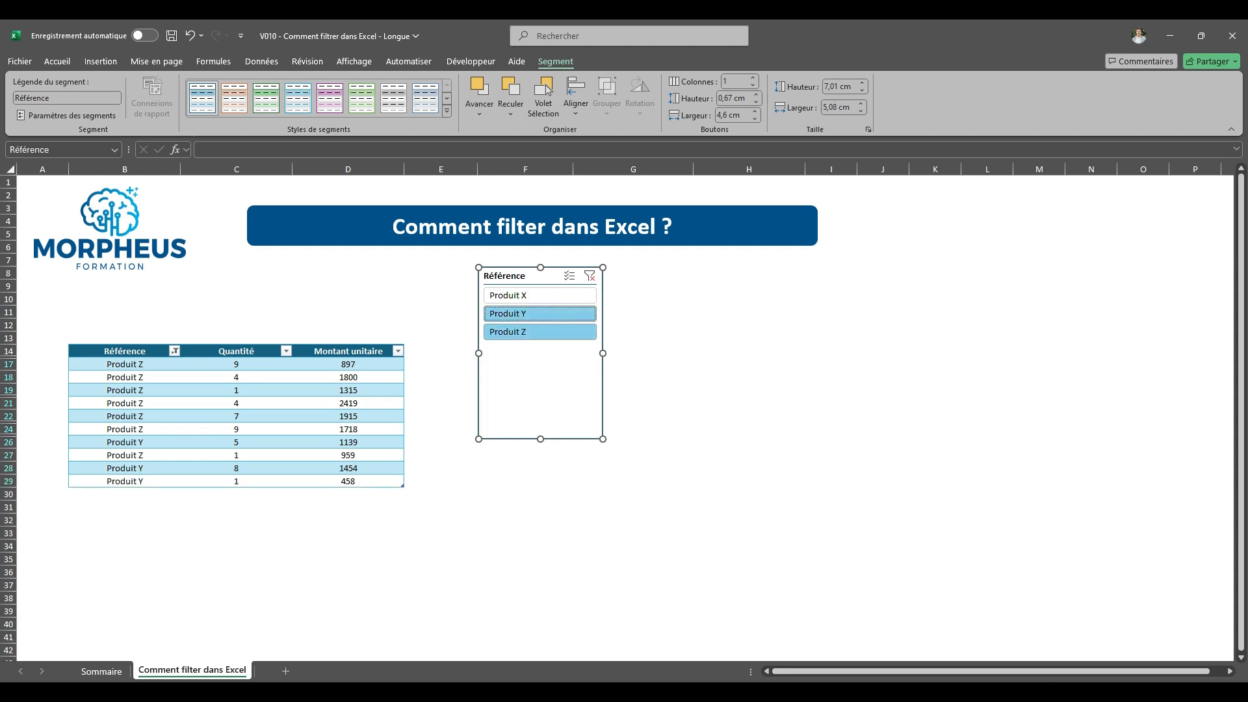
left_click(650, 364)
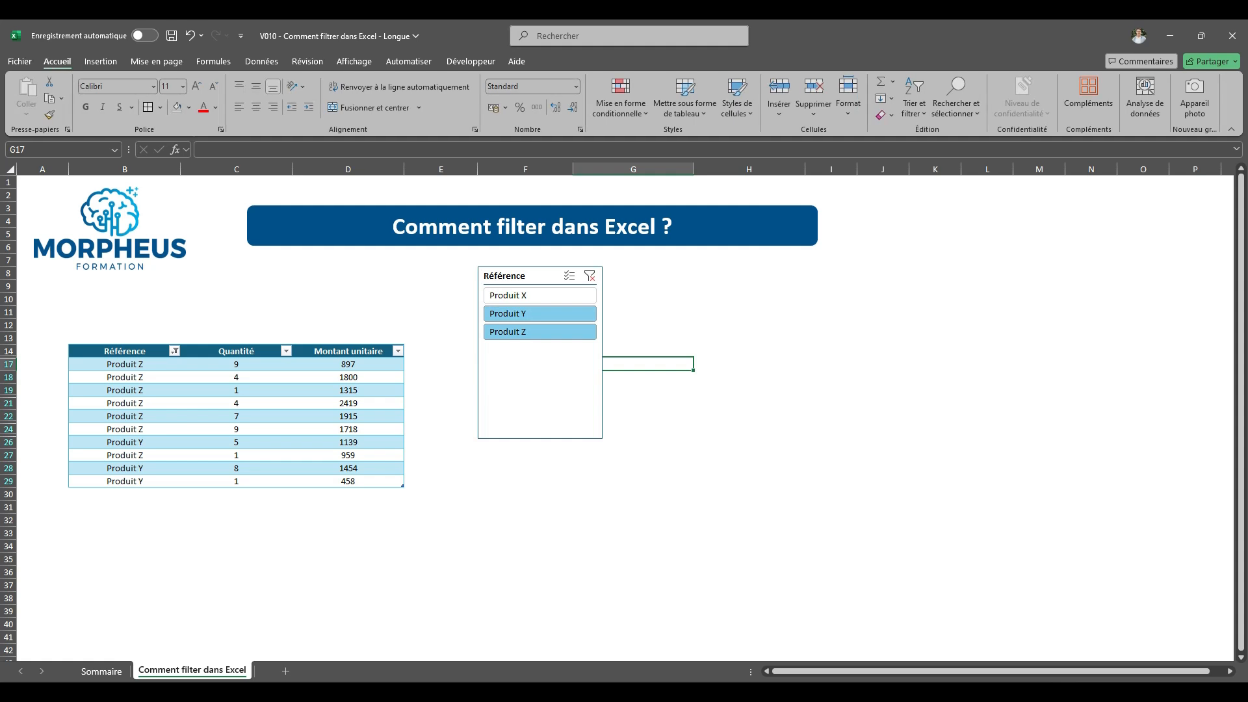
left_click_drag(514, 276, 557, 312)
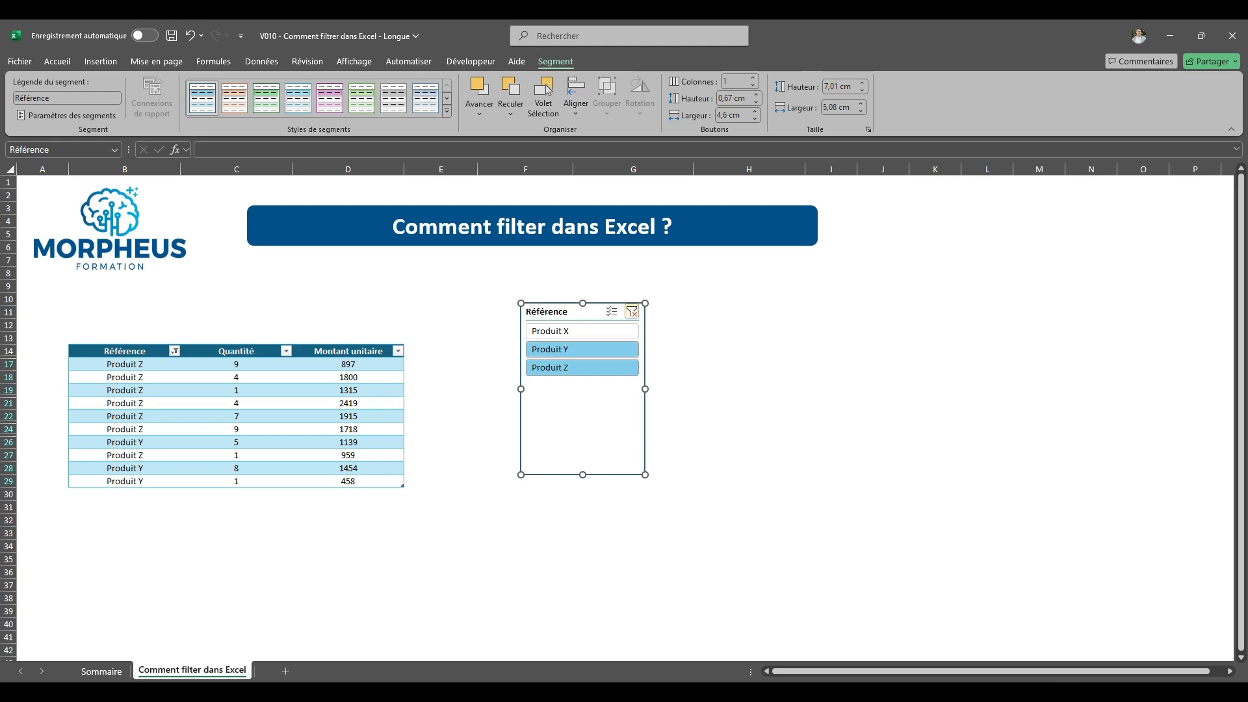
left_click(632, 311)
Step: Shrink the Référence slicer to a height of about 3.31 cm and move it above the table
left_click_drag(585, 310, 505, 270)
left_click_drag(503, 434, 503, 343)
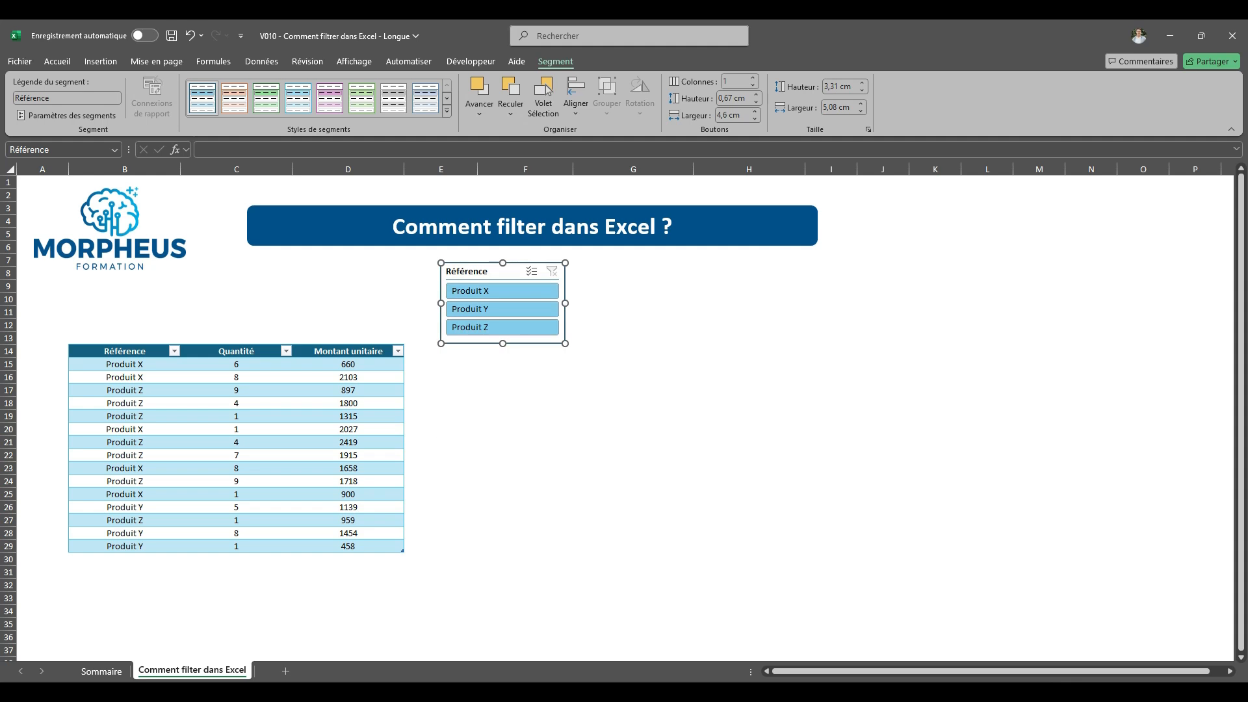
left_click_drag(507, 271, 325, 262)
Step: Insert three rows above the table's header row and move the Référence slicer down into the added space
right_click(9, 351)
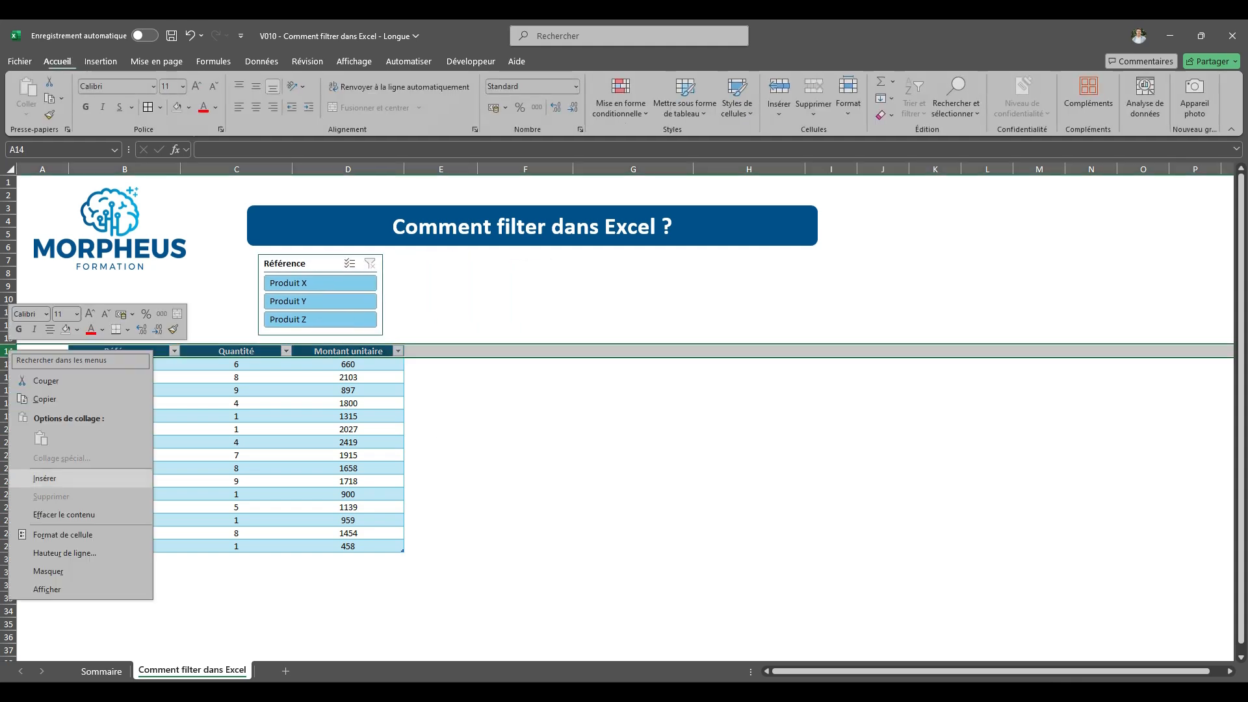
left_click(56, 478)
key("F4")
key("F4")
left_click_drag(319, 263, 279, 295)
left_click(525, 416)
left_click(348, 429)
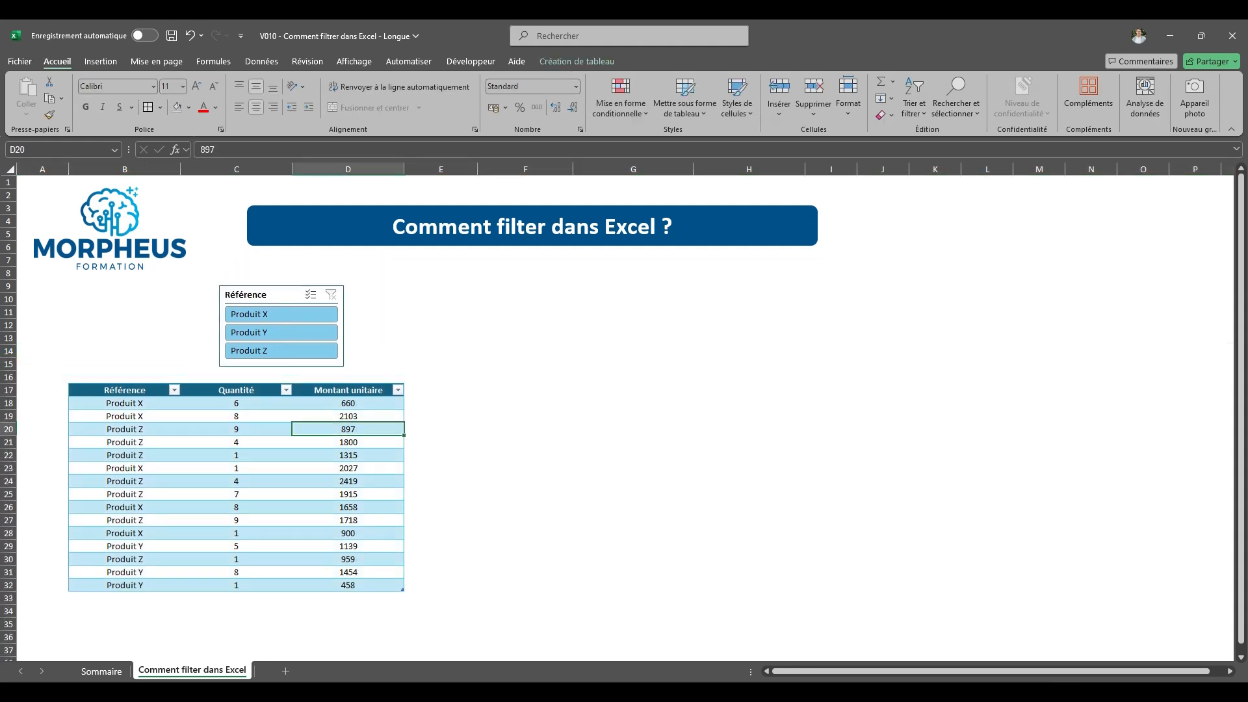
Step: Create a pivot table from Tableau1 on the existing worksheet at cell F9
left_click(101, 62)
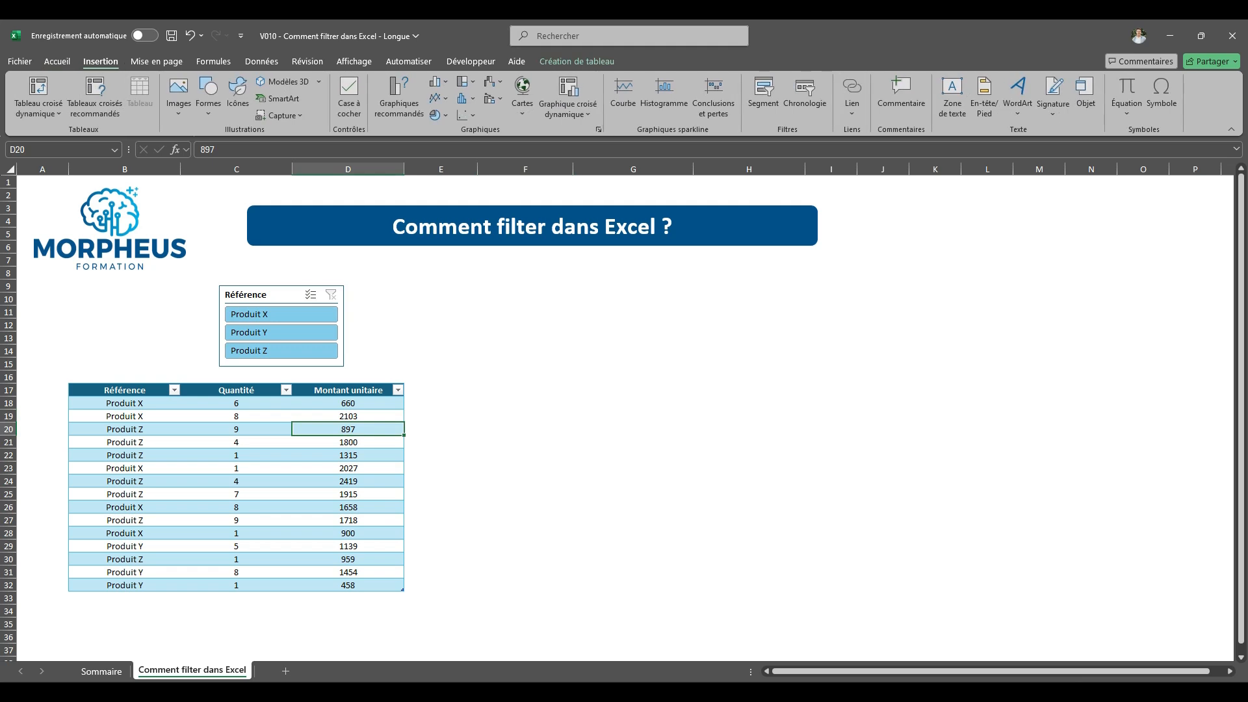
left_click(38, 87)
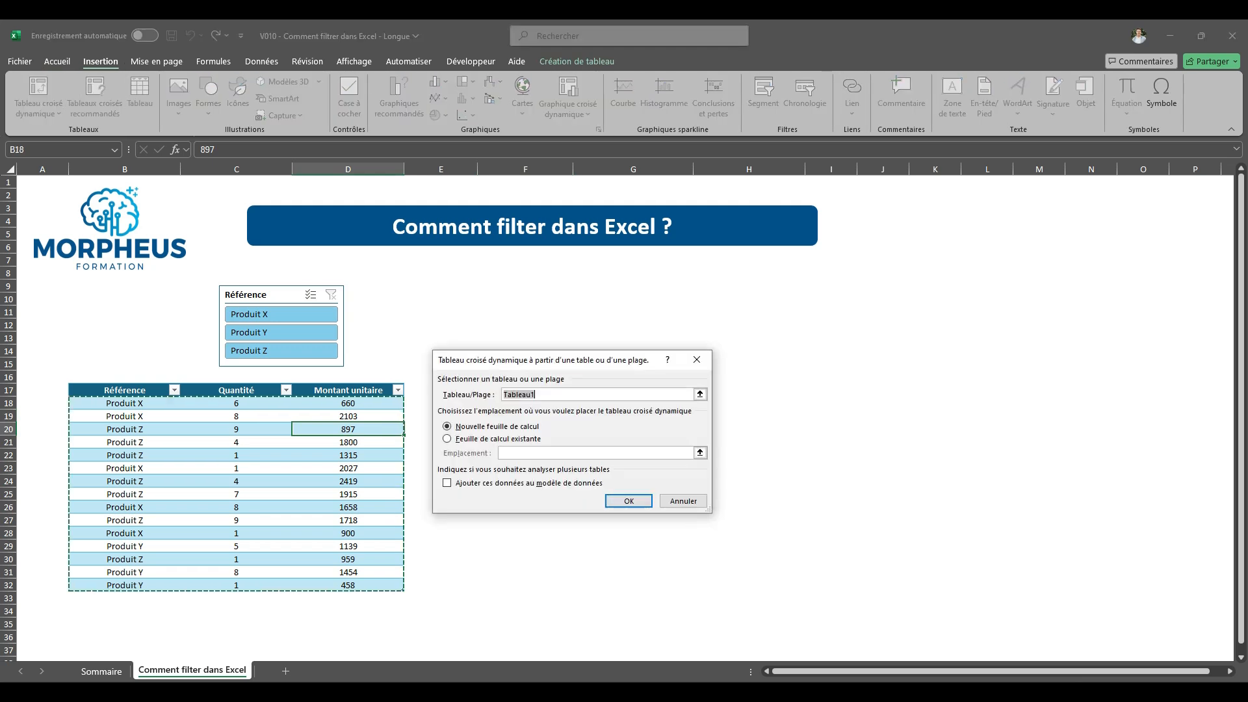
left_click(498, 438)
left_click(526, 286)
left_click(629, 502)
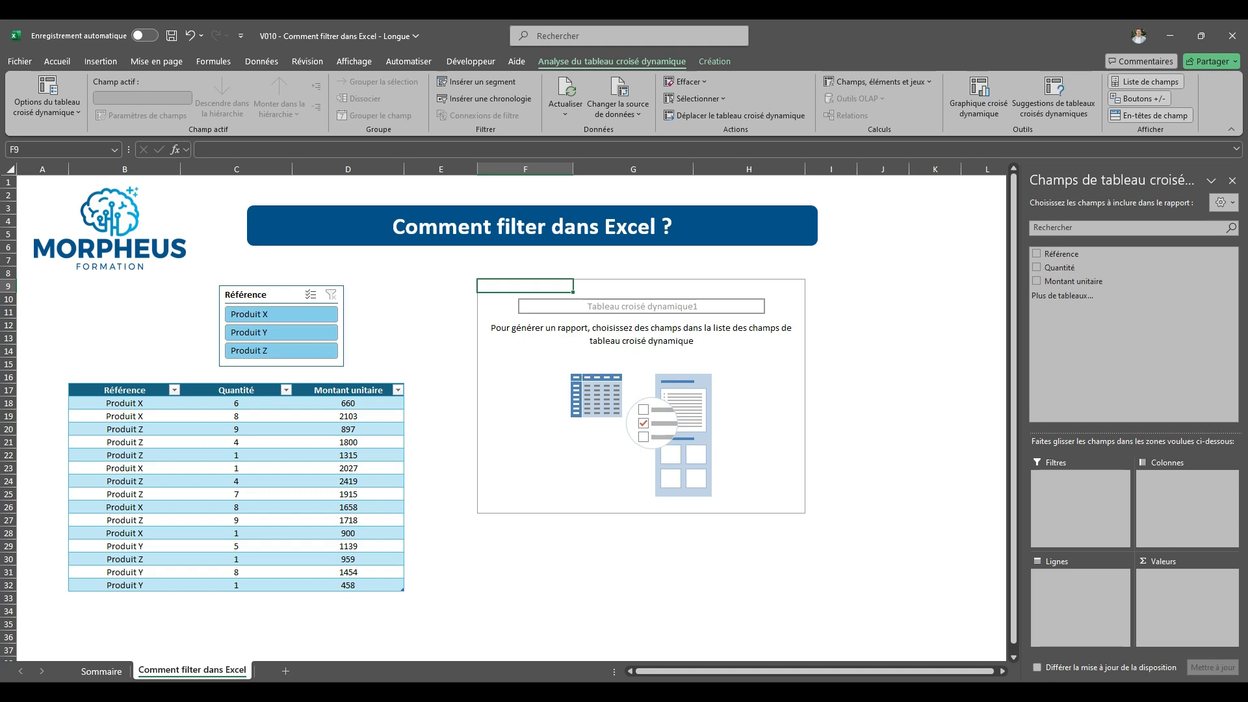
Step: Add Référence as the pivot table's row field and the sum of Quantité as its values
left_click(1036, 254)
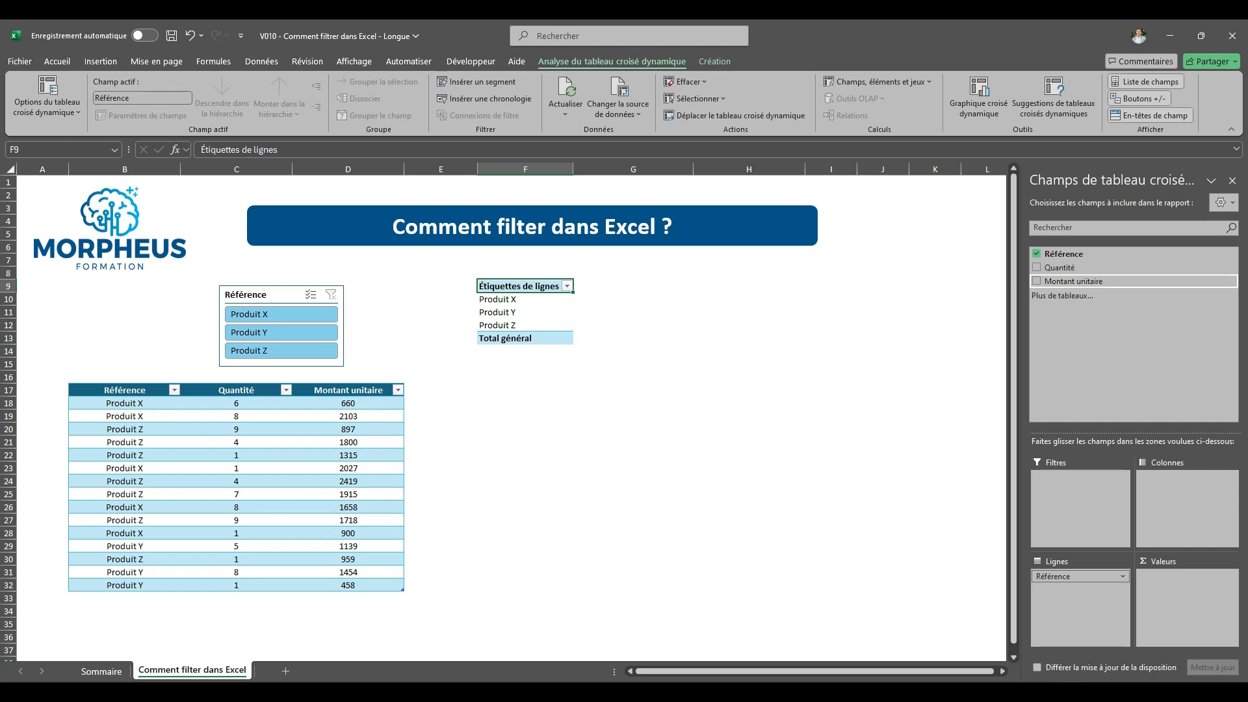
left_click(1036, 268)
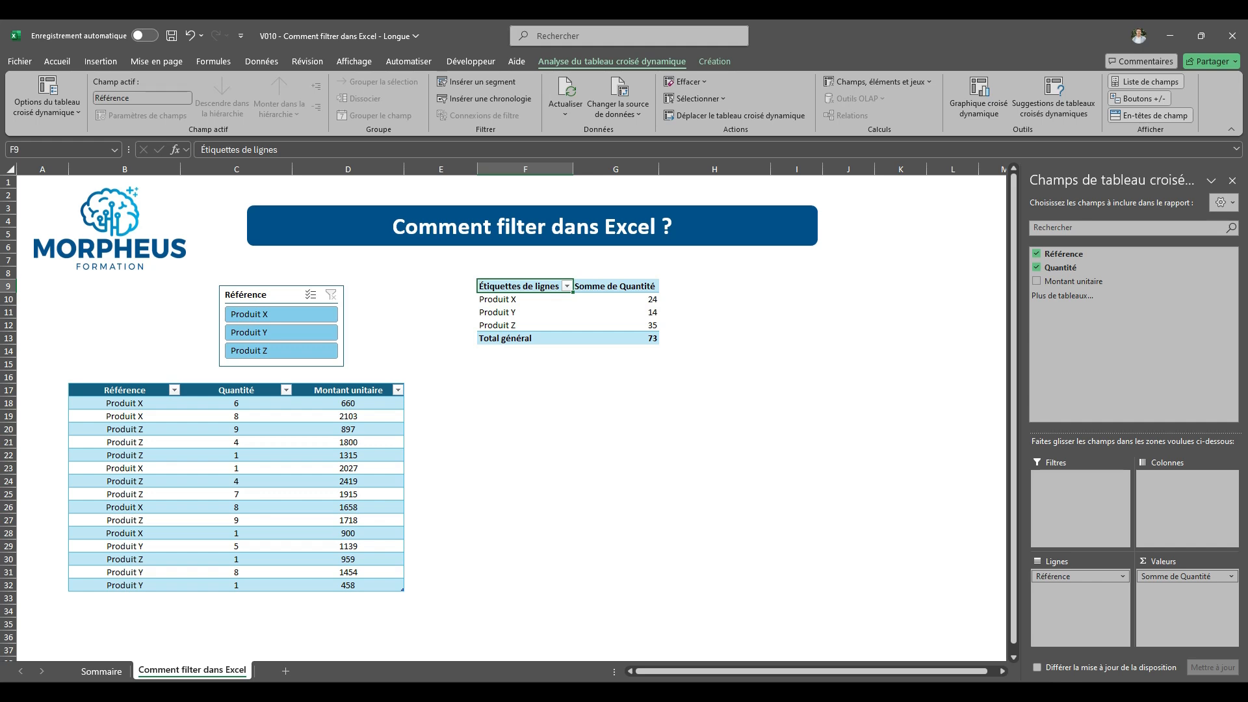
left_click(615, 313)
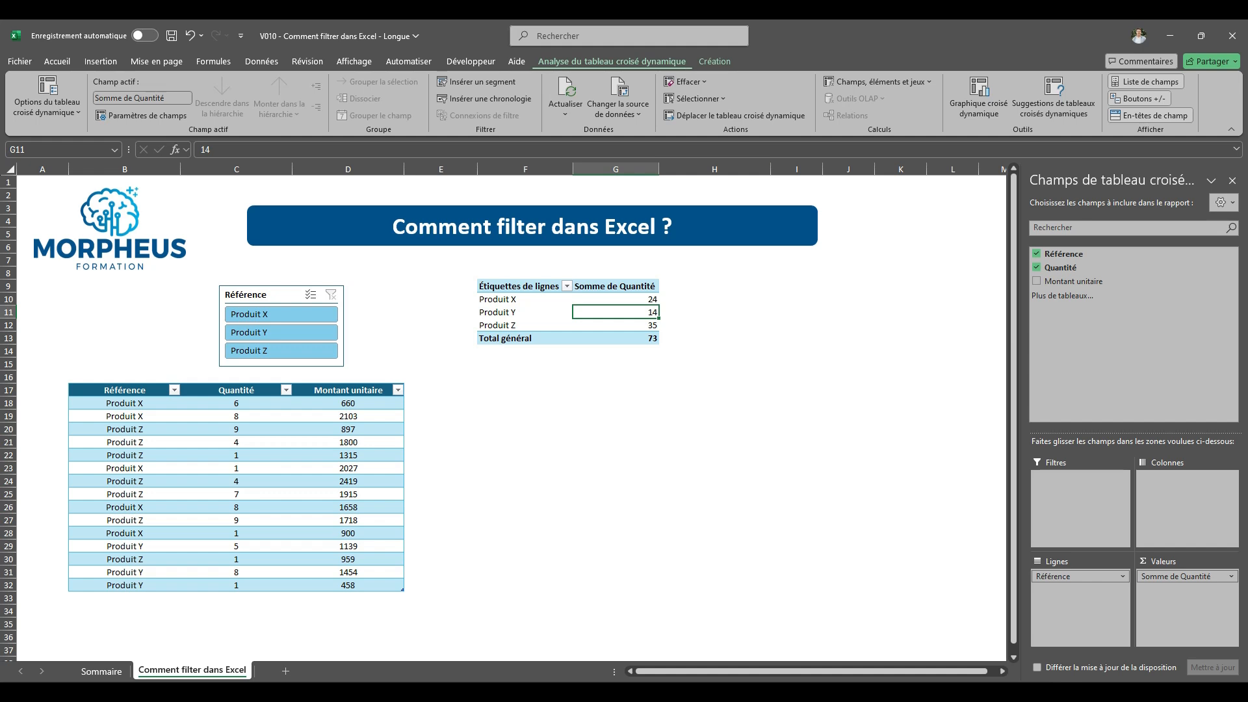
Step: Insert a Référence slicer for the pivot table, place it beside the pivot table and reduce its height to about 3.89 cm
left_click(714, 62)
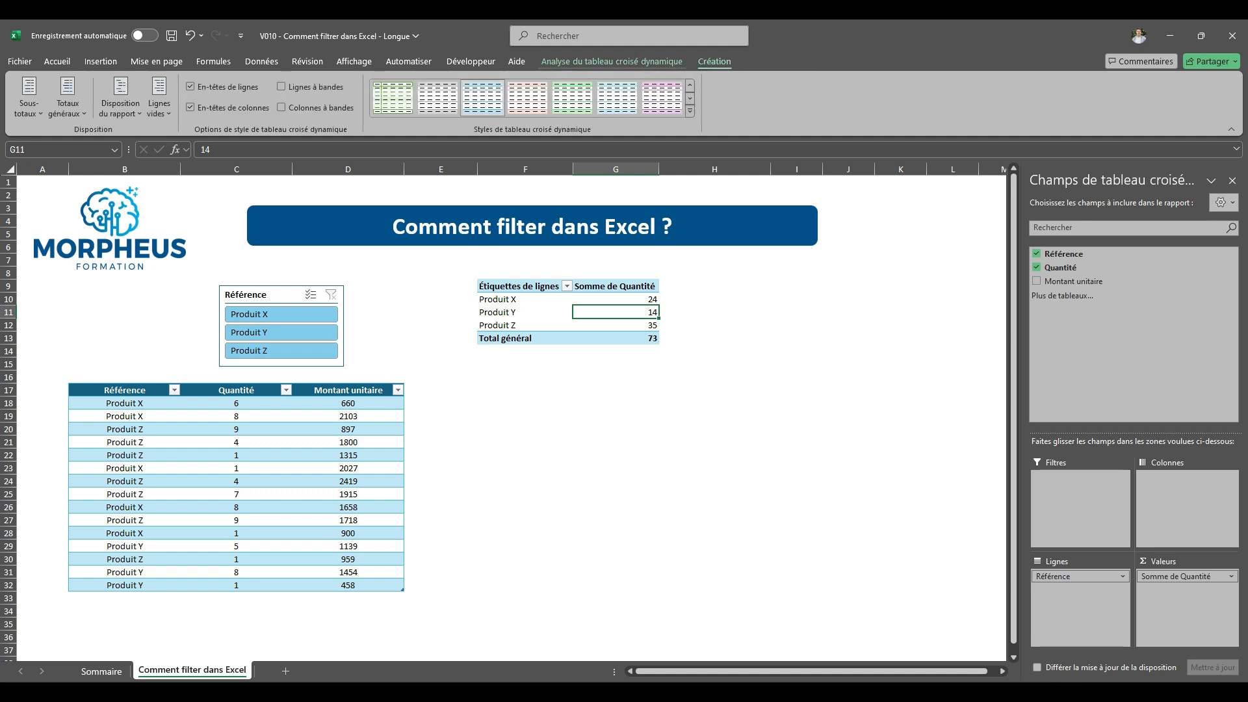
left_click(612, 62)
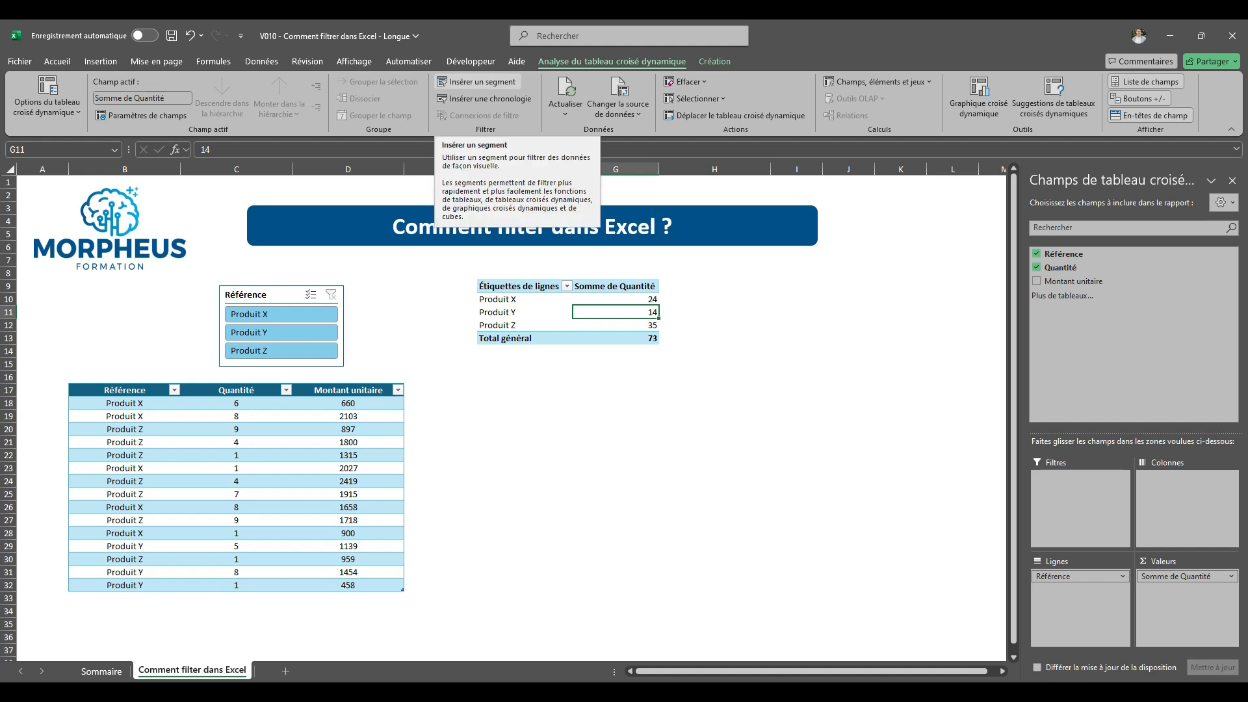
left_click(476, 81)
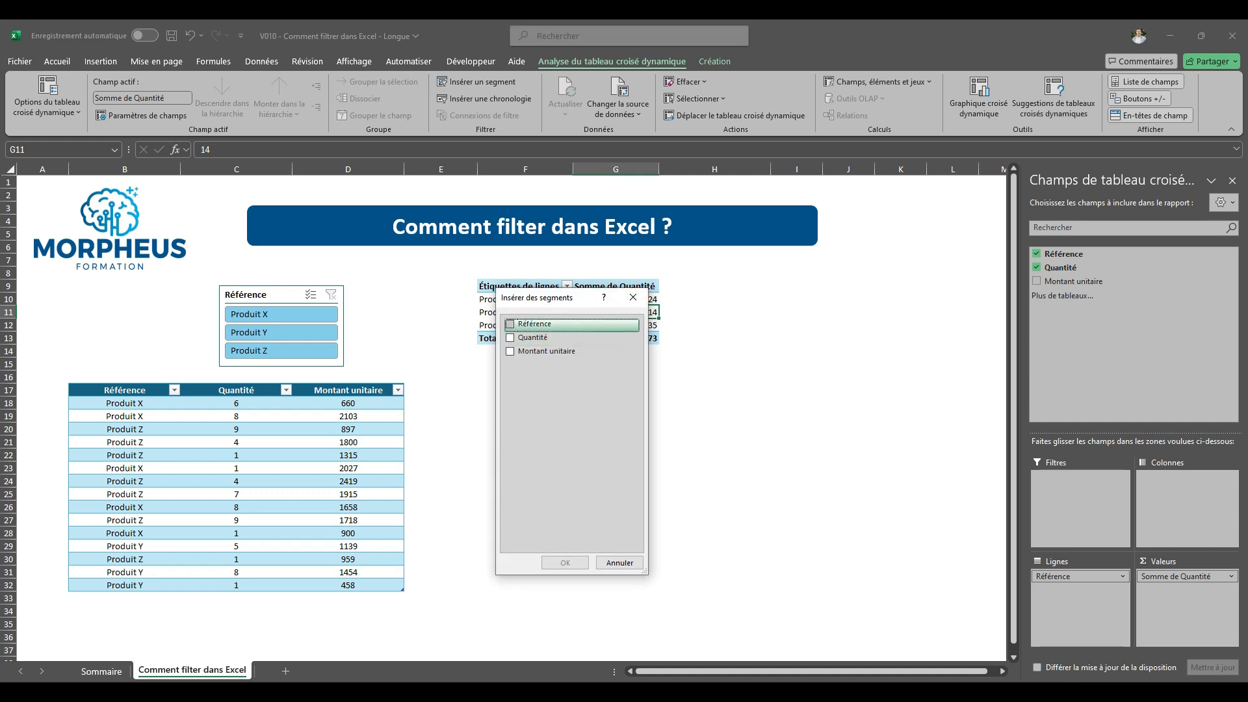
key("space")
left_click(565, 563)
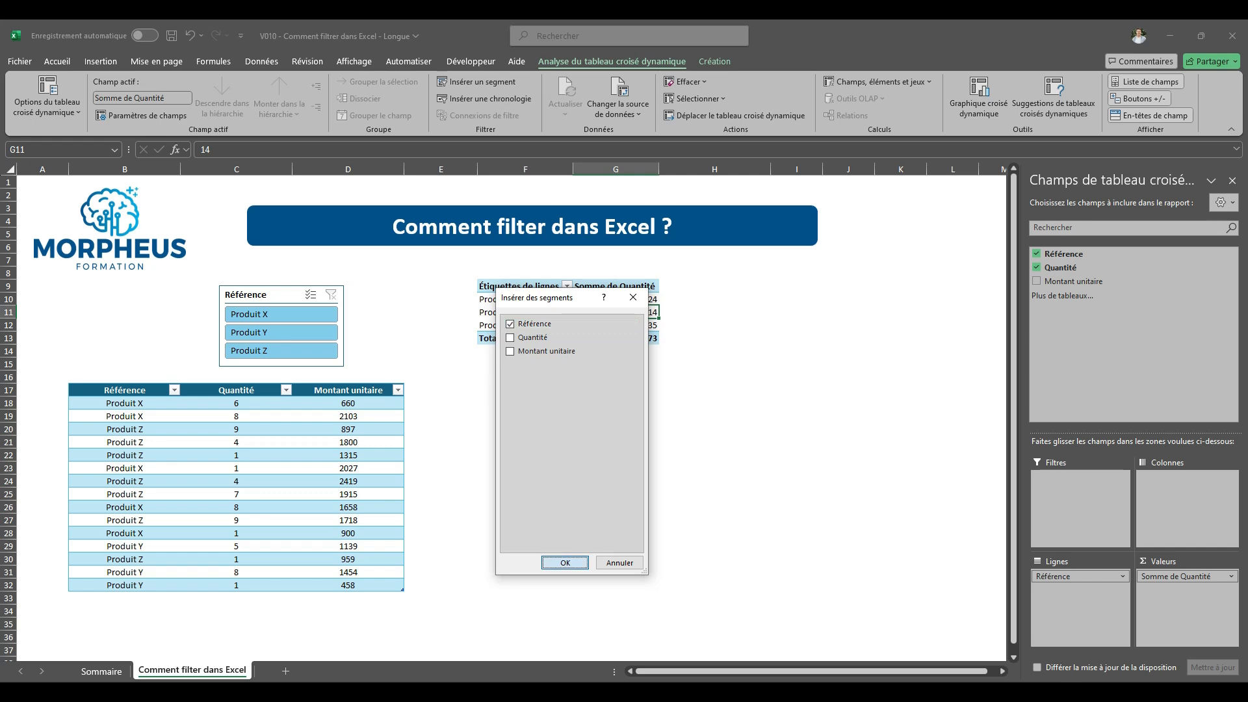
left_click_drag(533, 448, 803, 372)
left_click_drag(789, 429, 760, 339)
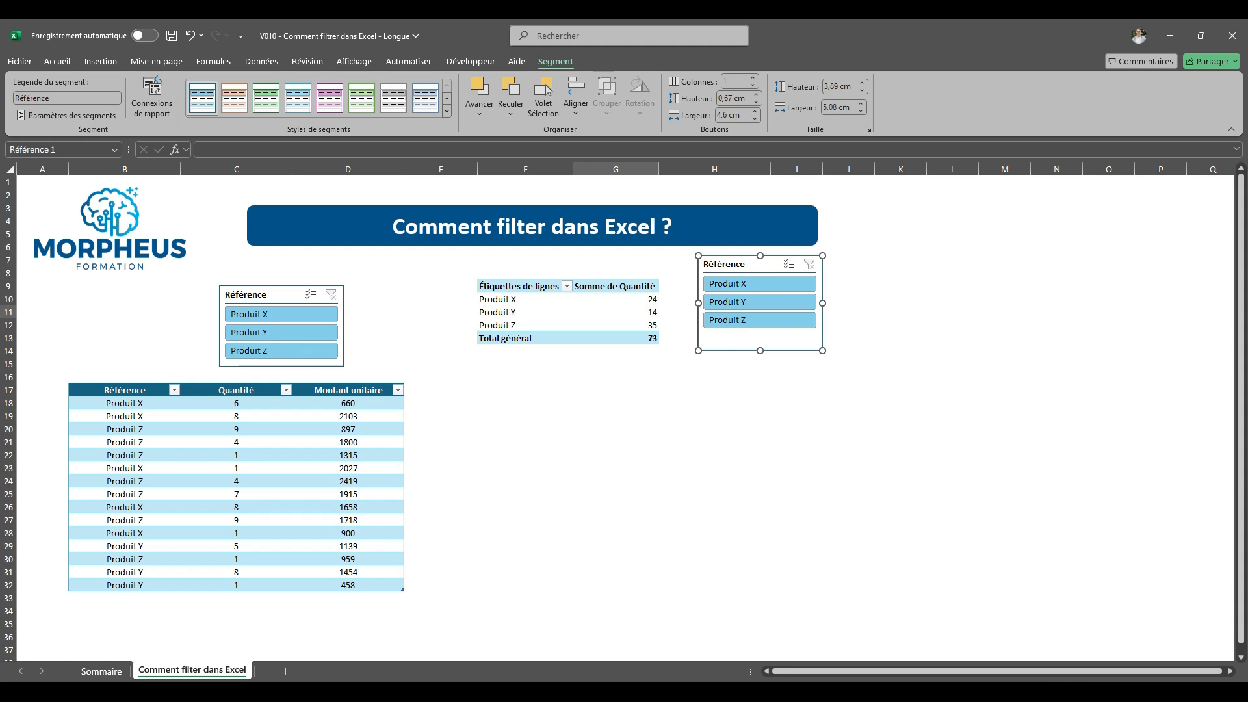
Step: Filter the pivot table with its slicer, ending on Produit Z, and check that slicer's report connections
left_click(759, 284)
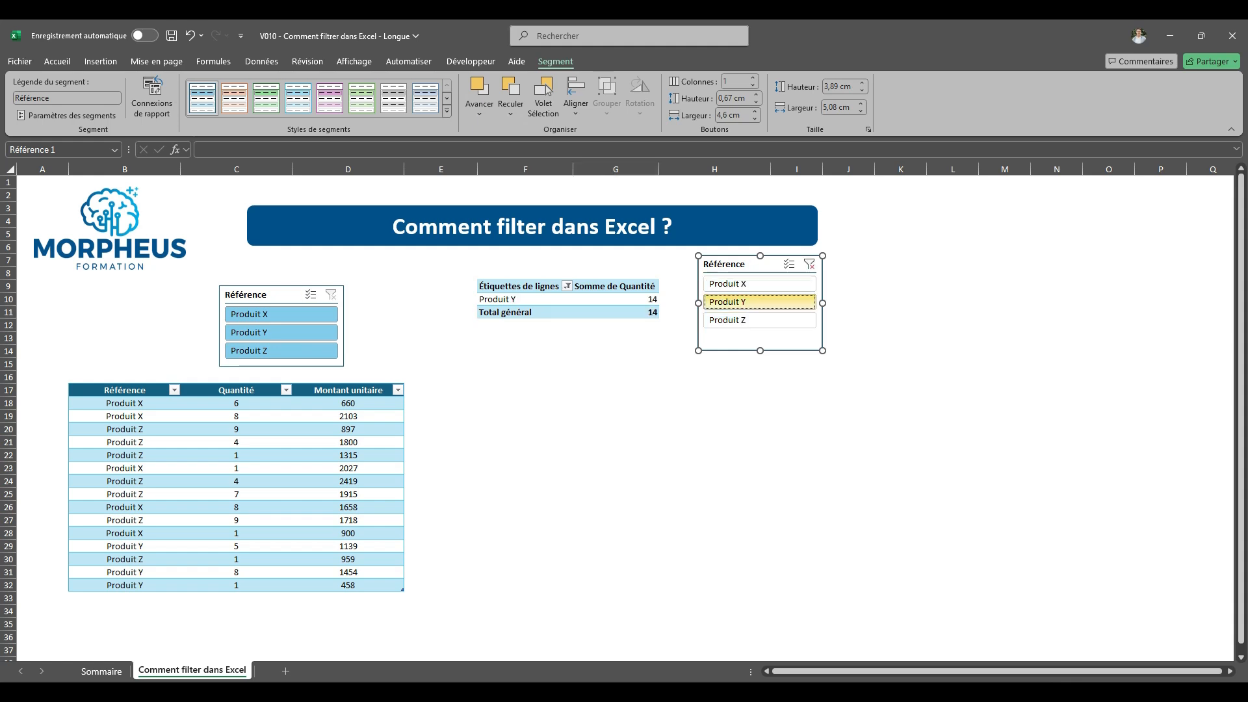
left_click(759, 320)
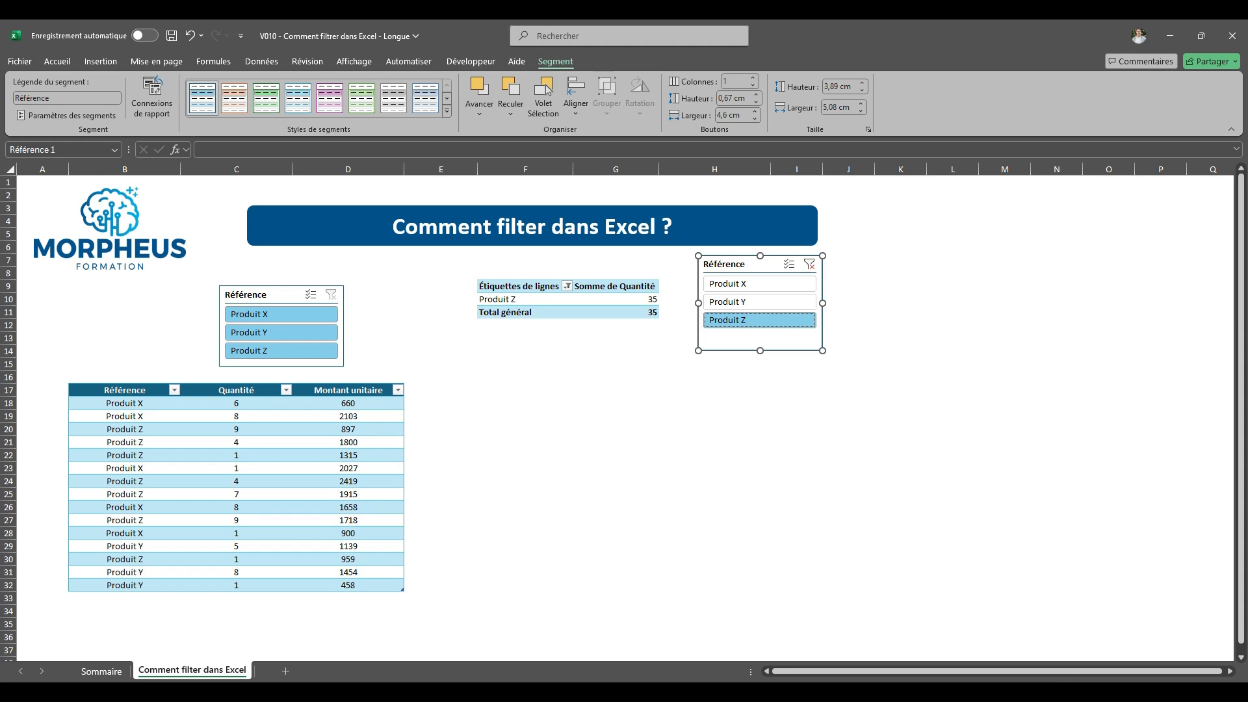
right_click(733, 340)
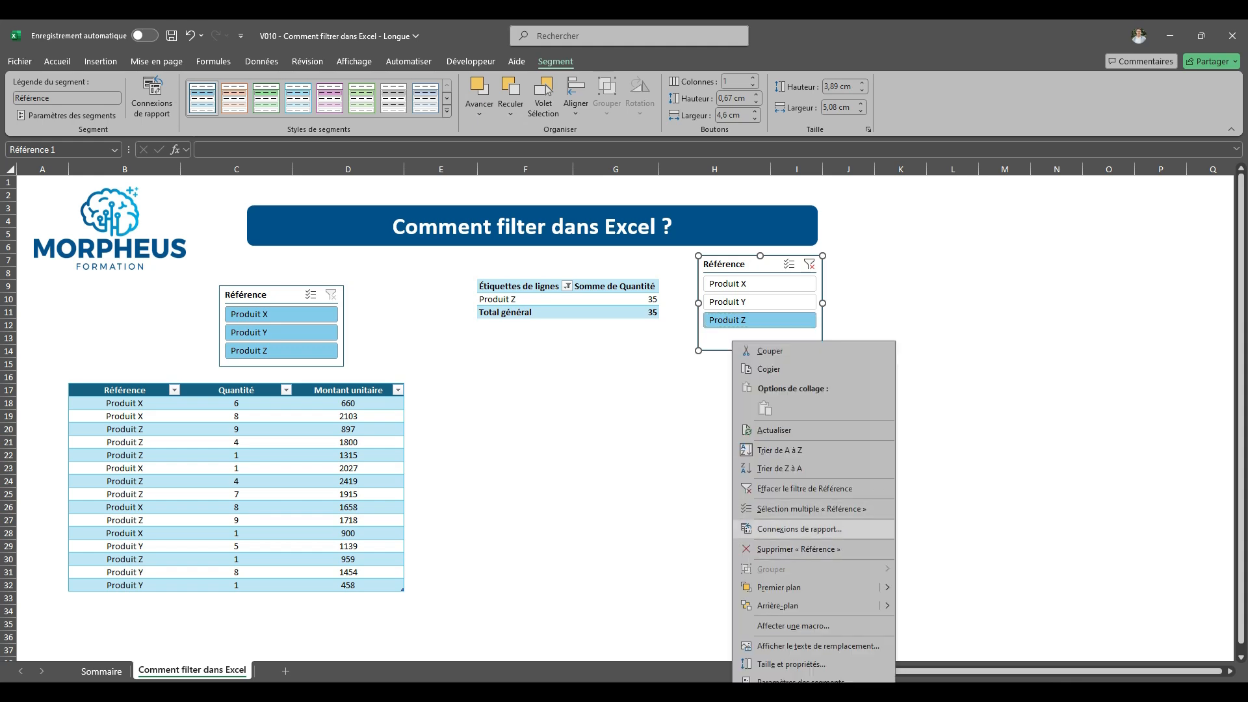
left_click(813, 529)
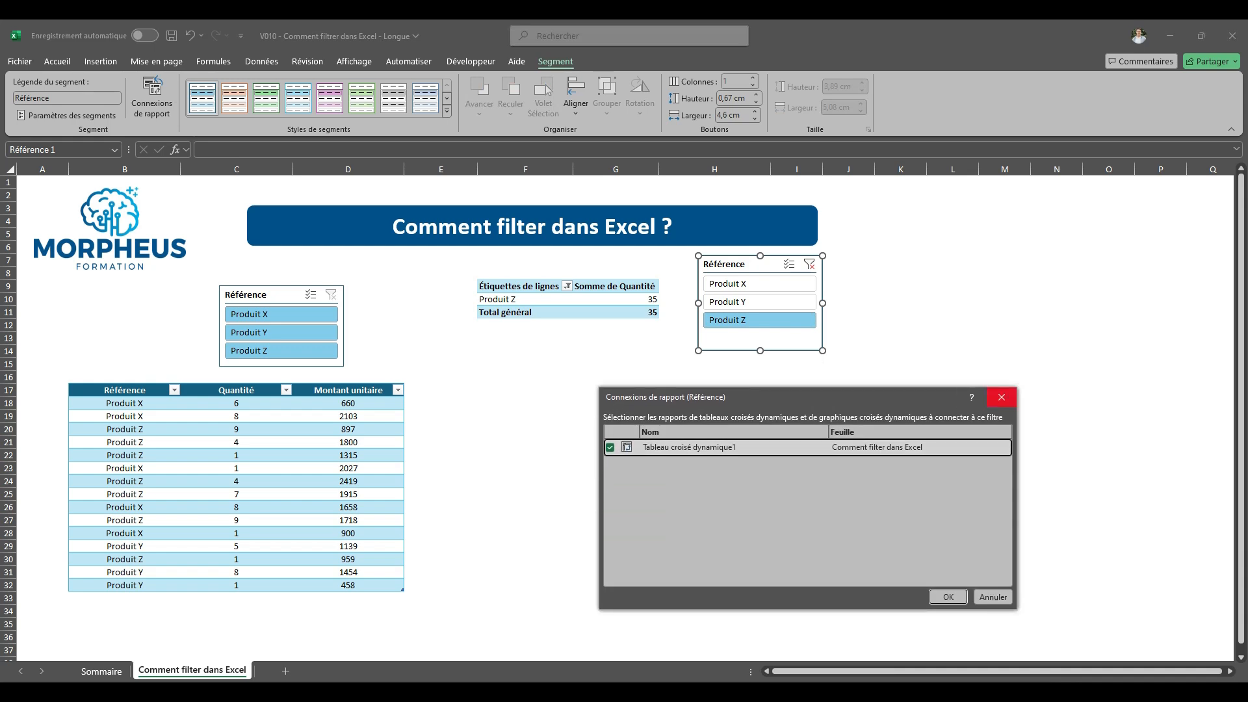
left_click(1002, 397)
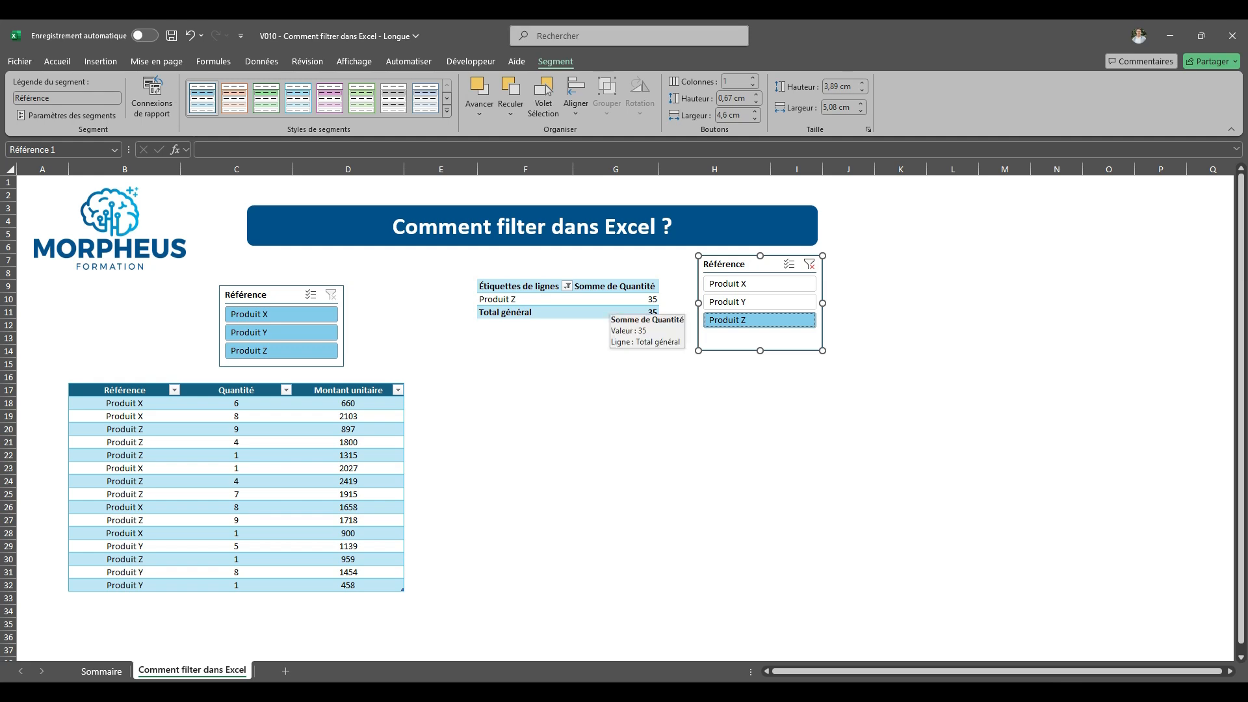
Step: Reposition both Référence slicers slightly and clear the filter of the pivot table's slicer
mouse_move(754, 265)
left_mouse_down()
mouse_move(745, 276)
mouse_move(752, 266)
left_mouse_up()
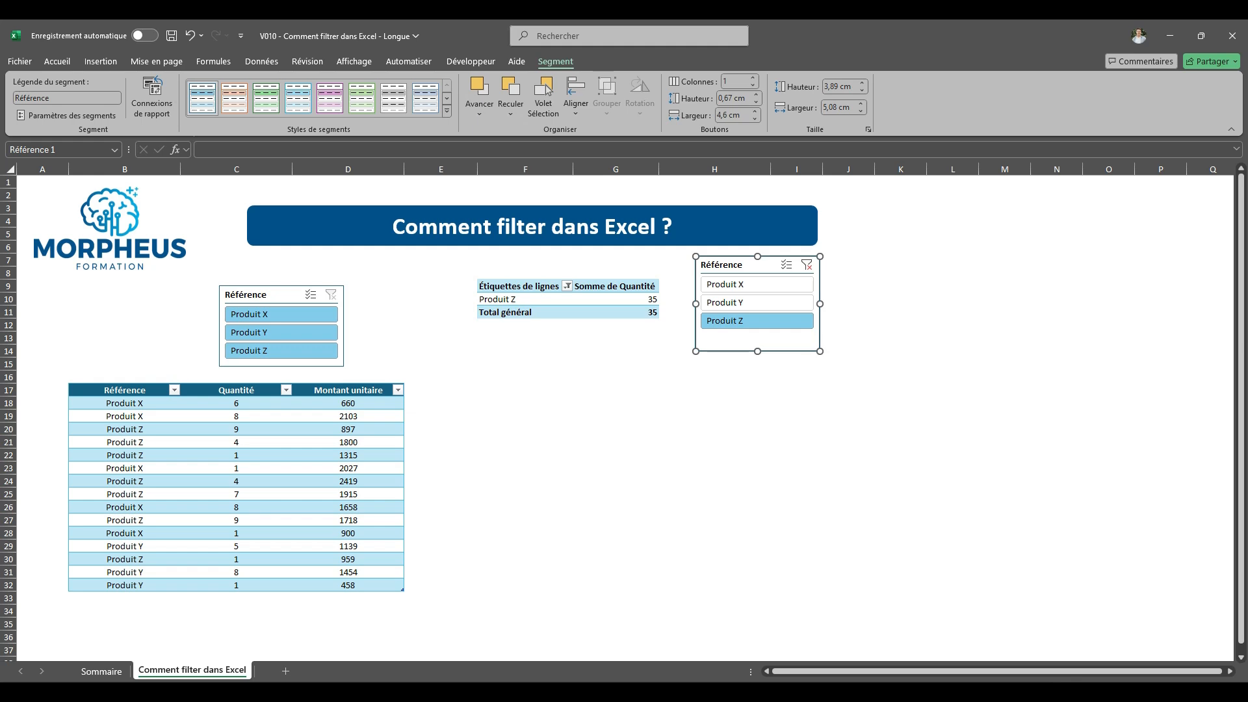
left_click_drag(260, 295, 288, 287)
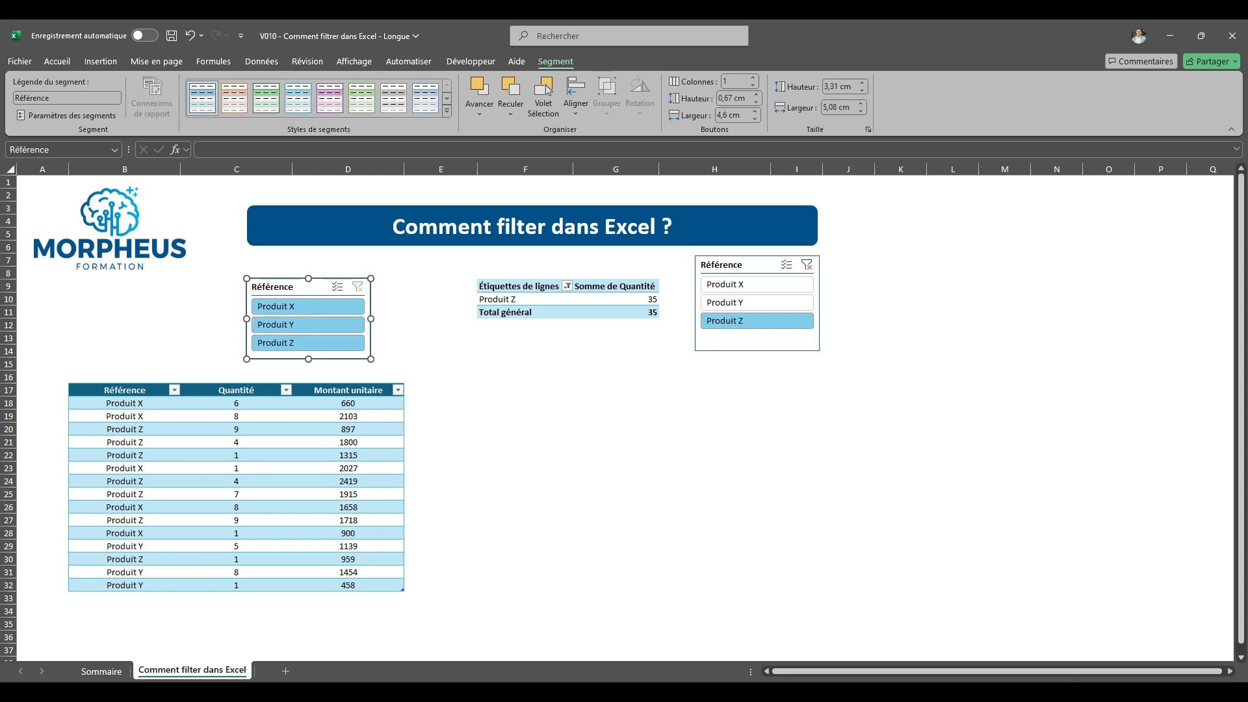
left_click(807, 265)
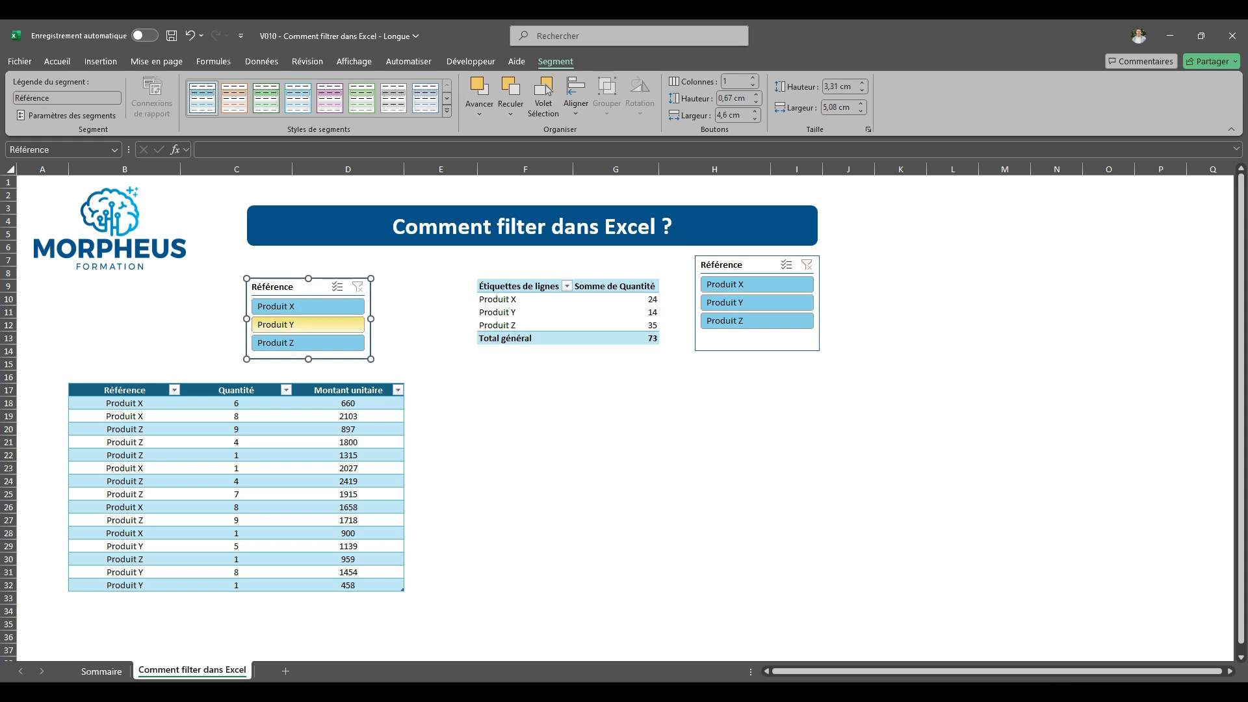
Step: Filter the source table with its own slicer by Produit Y, Produit Z and finally Produit X
left_click(308, 325)
left_click(309, 342)
left_click(308, 306)
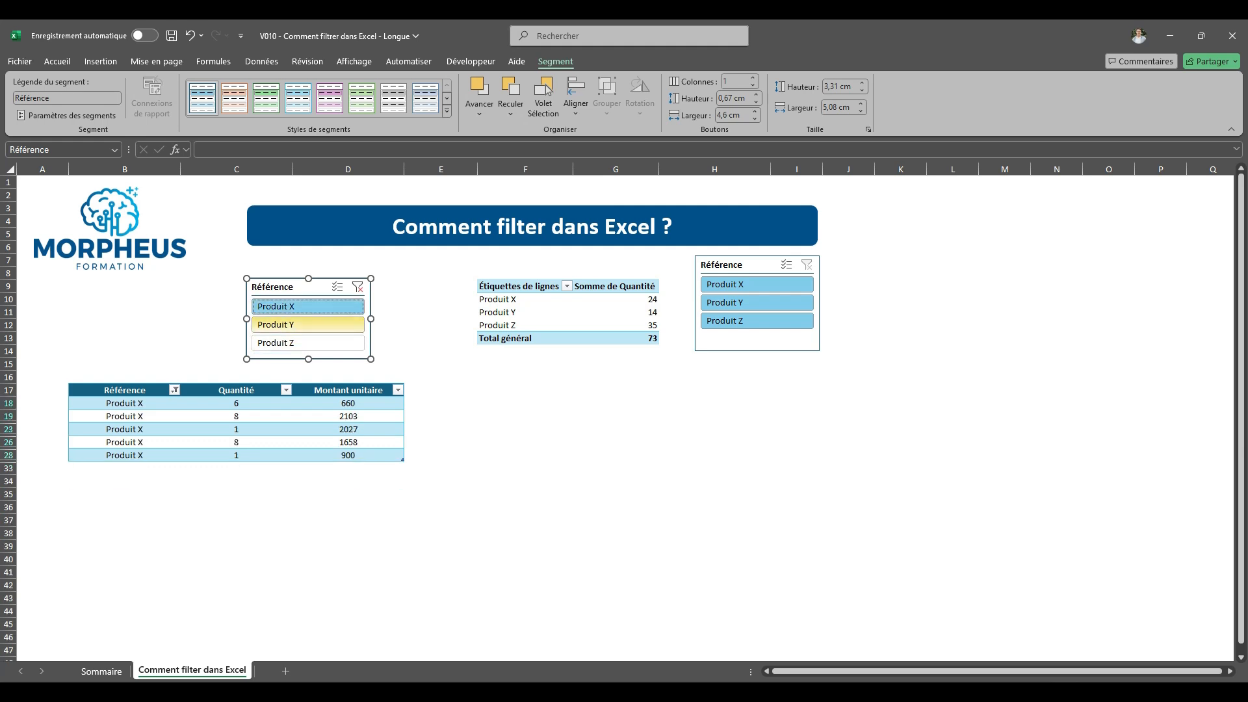
Step: Filter the source table by Produit Z with its slicer, clear that filter and check the slicer's available options
left_click(308, 343)
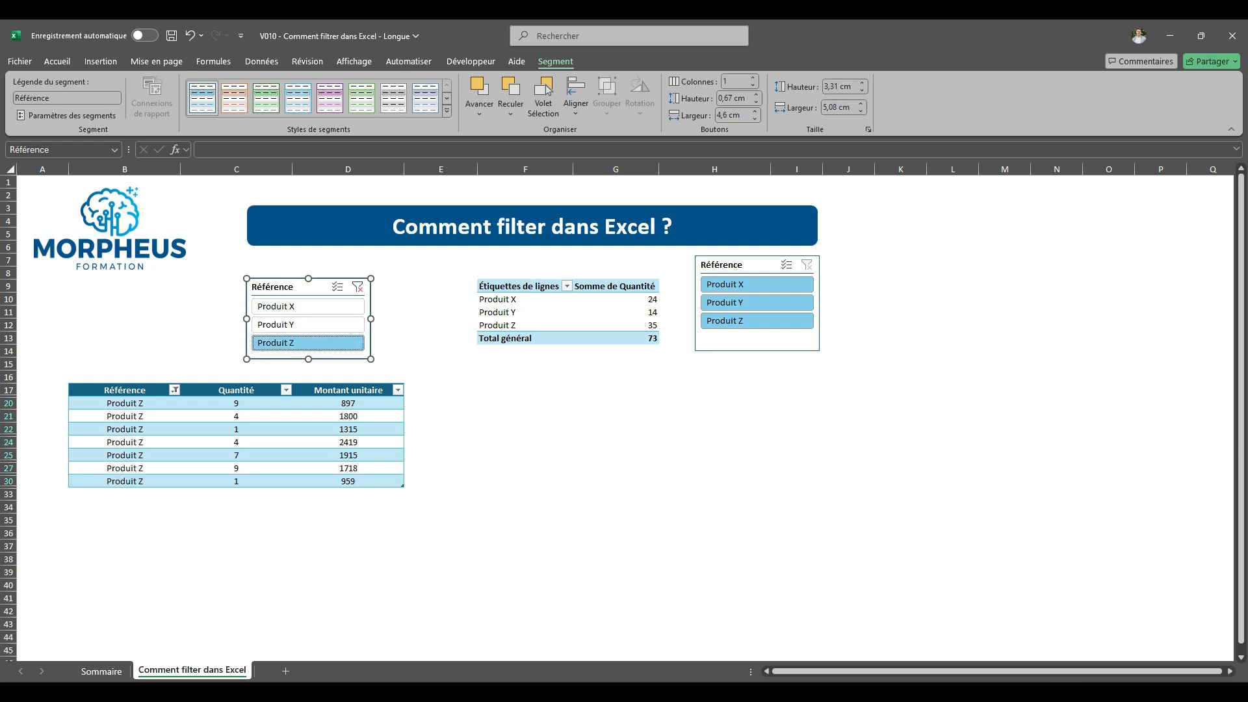
right_click(317, 284)
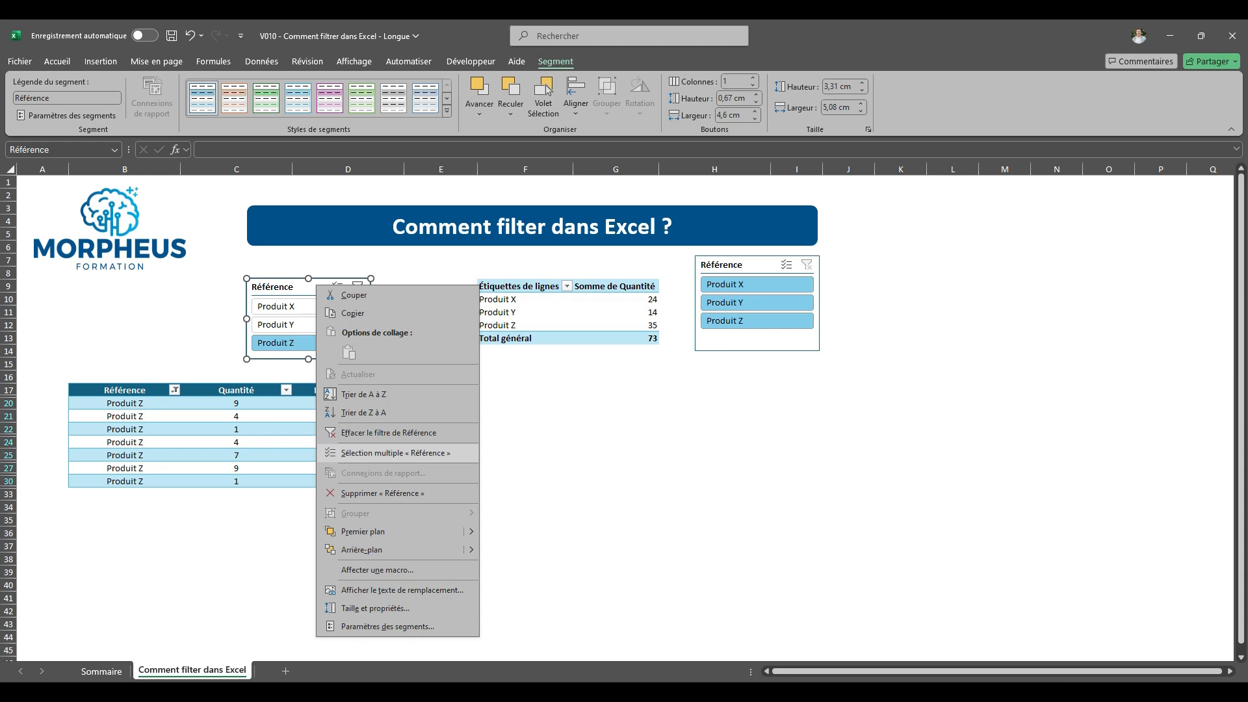
left_click(388, 432)
right_click(297, 292)
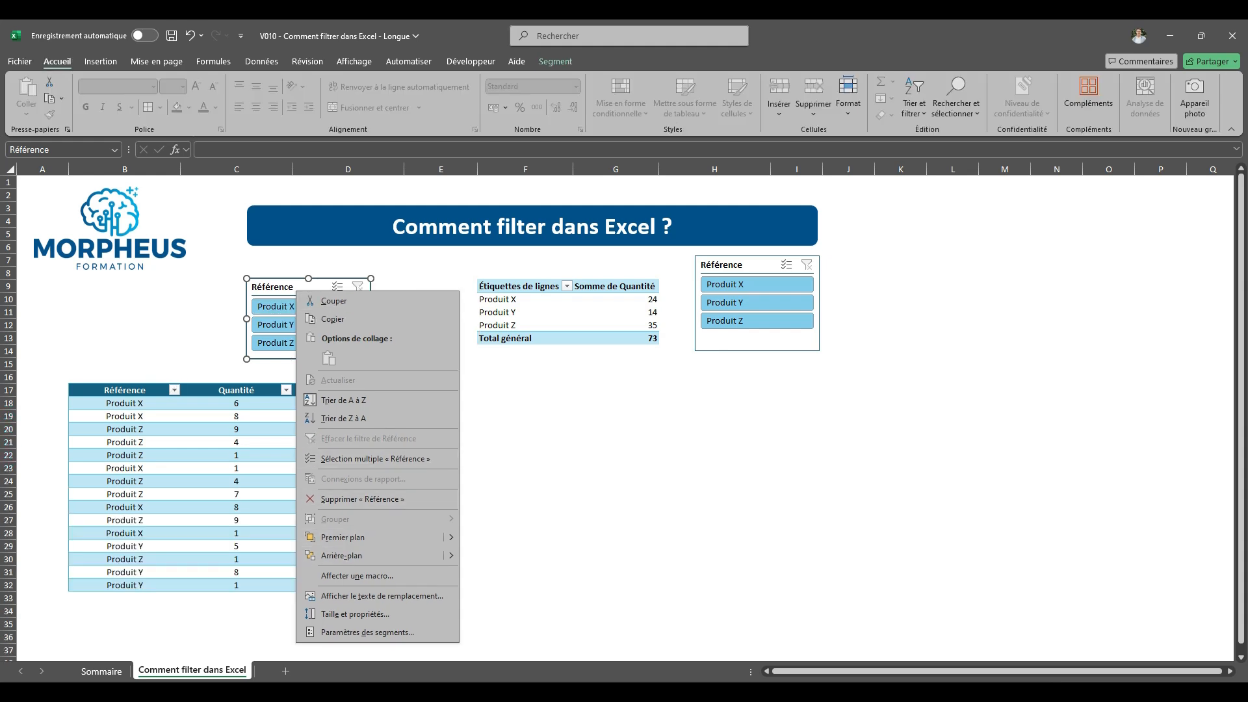
left_click(616, 325)
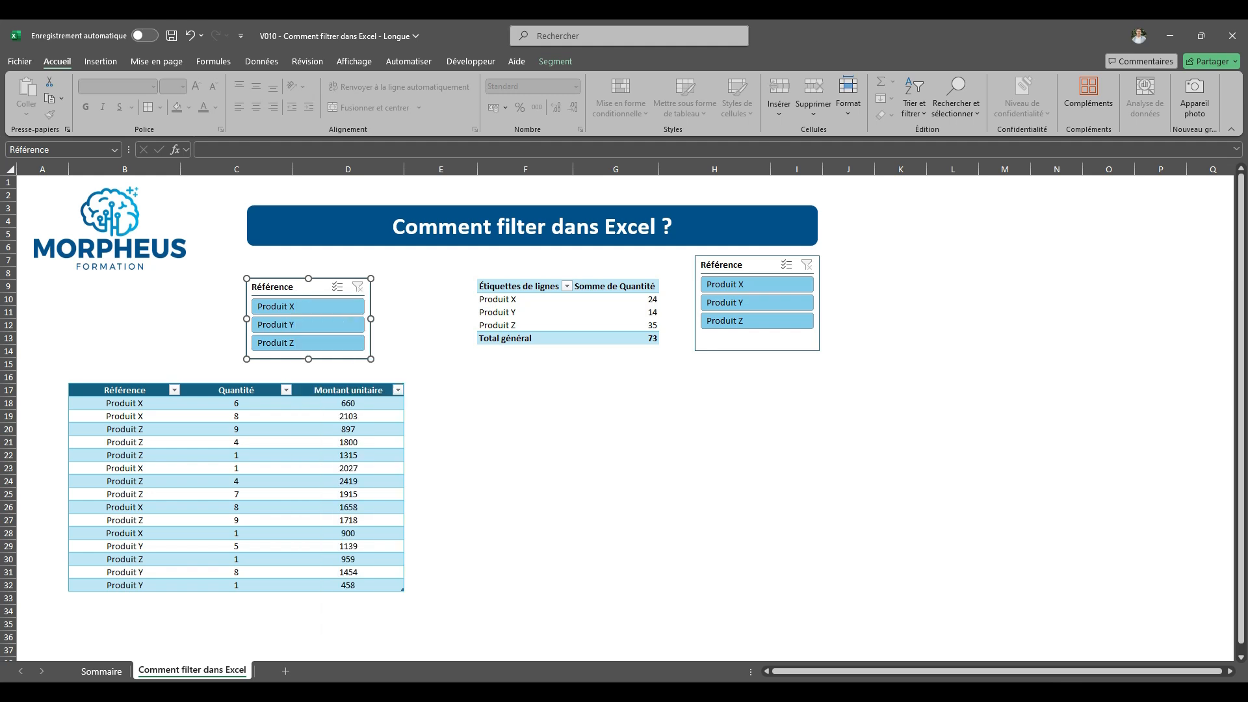
Step: Insert a recommended column pivot chart from the pivot table and place it below, beside the source table
left_click(616, 325)
left_click(100, 61)
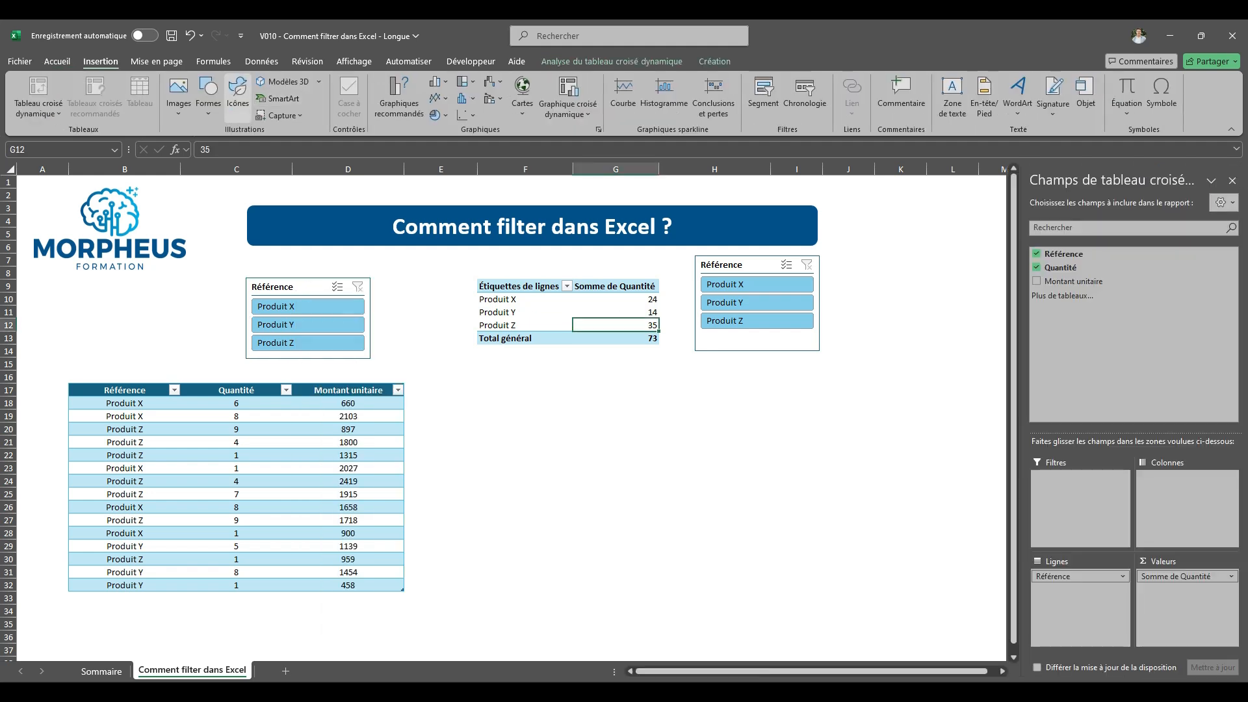
left_click(399, 98)
left_click_drag(550, 516, 754, 493)
Step: Filter the pivot table and chart by Produit Y and Produit X with the slicer, and shift the slicer slightly
left_click(757, 302)
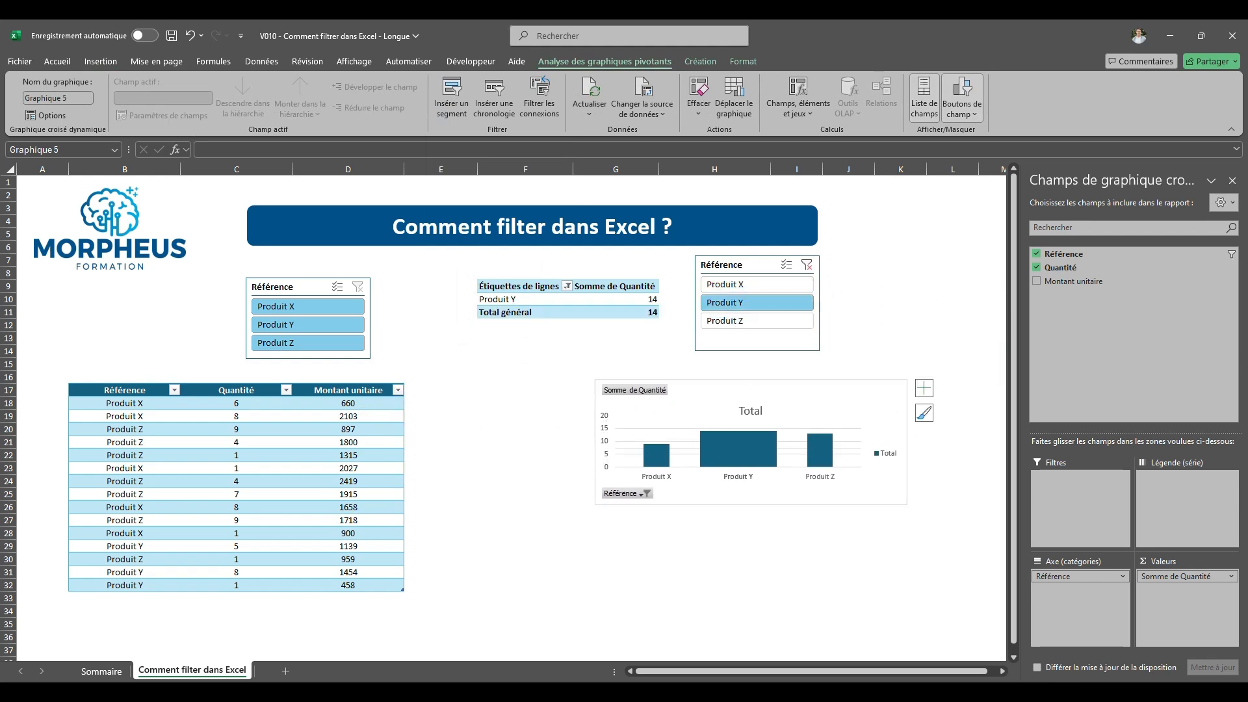
left_click(756, 284)
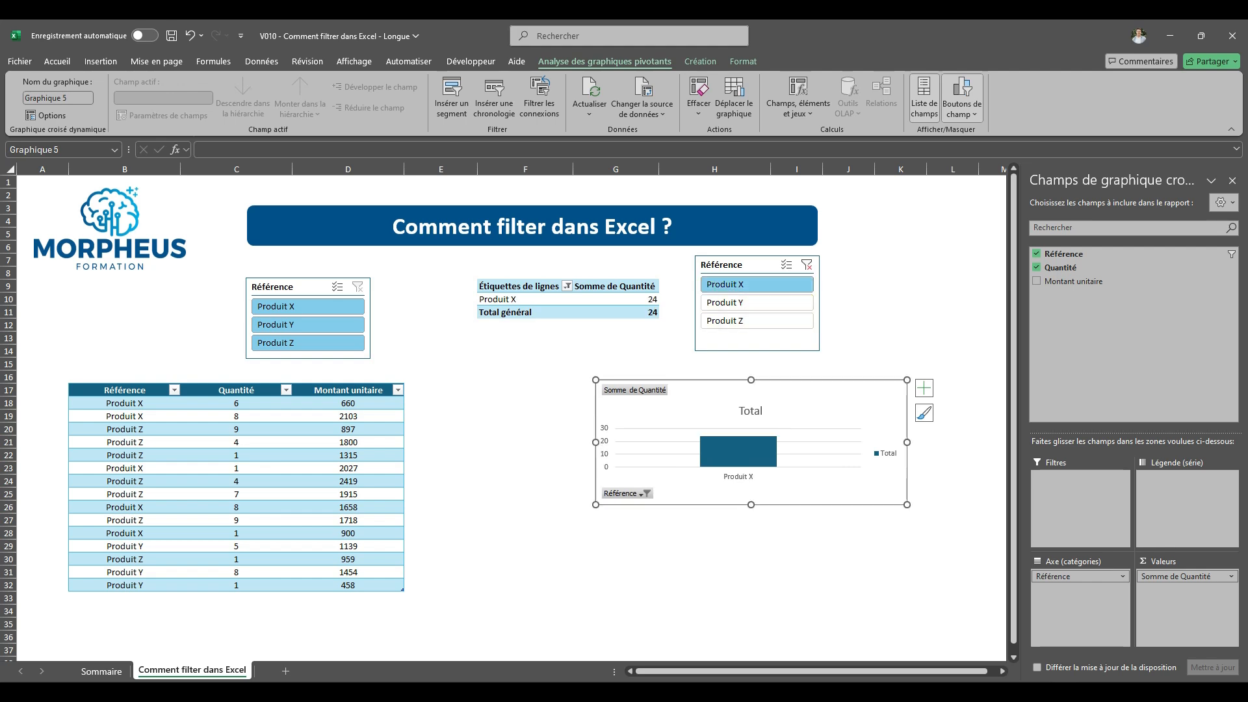
left_click_drag(751, 266, 777, 263)
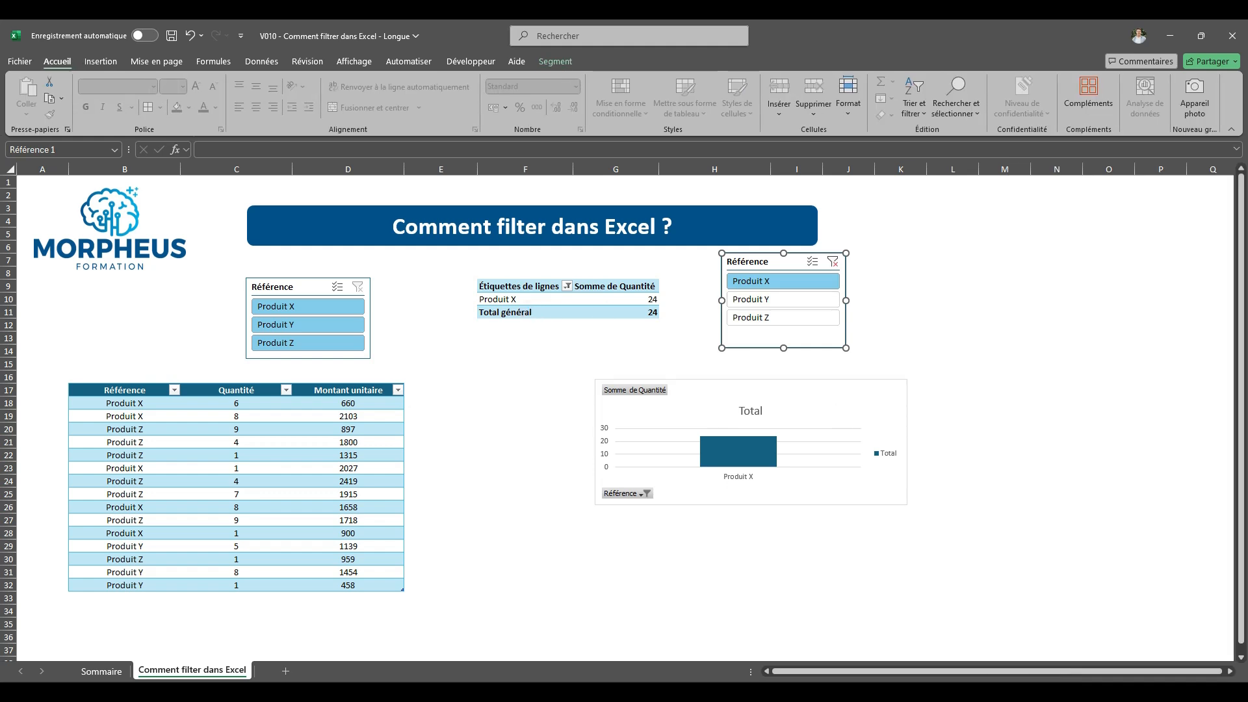
Step: Clear the filter of the pivot table's slicer, delete that slicer and reposition the pivot chart slightly
left_click(833, 262)
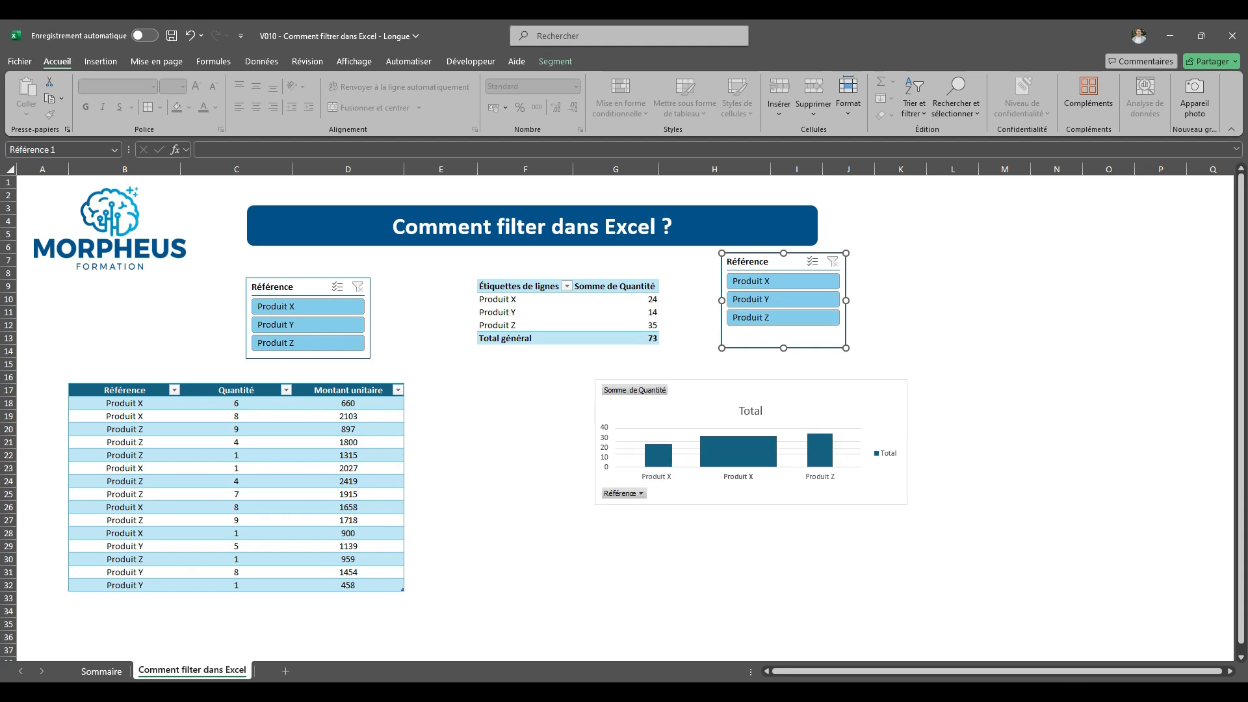
key("Delete")
left_click_drag(816, 403, 852, 399)
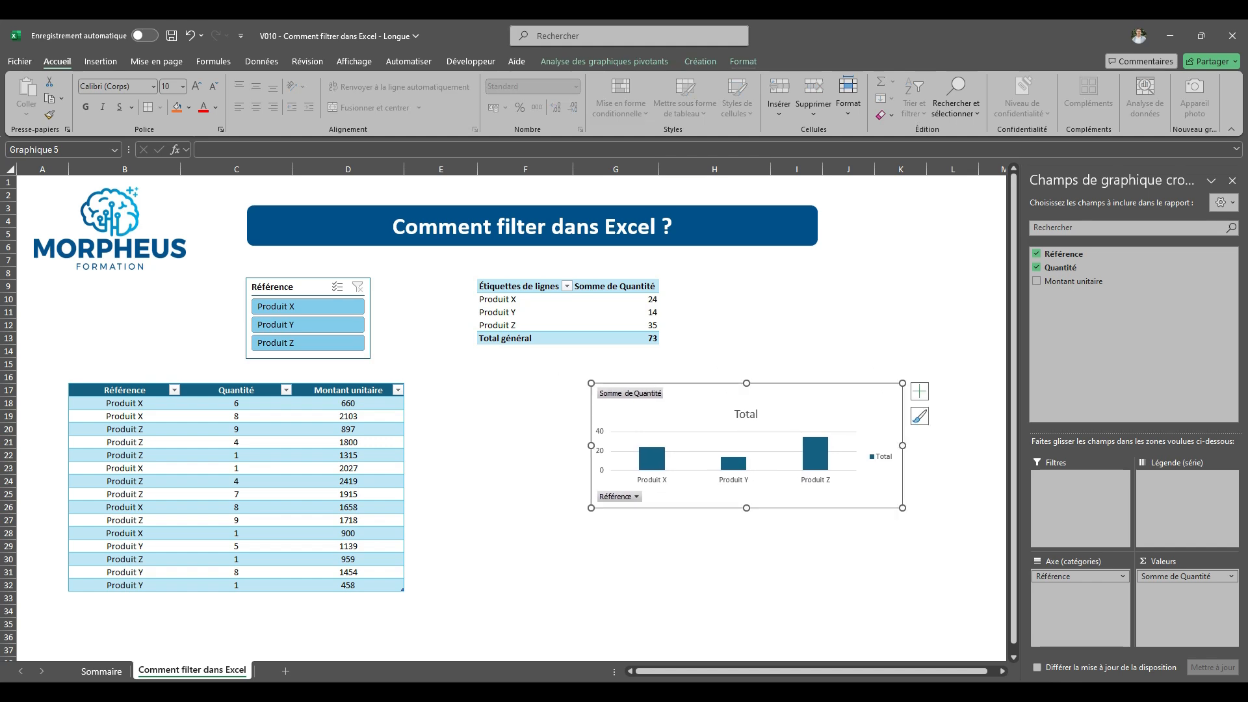
Step: Insert a Référence slicer from the pivot chart, place it above the chart and reduce its height to about 4.15 cm
left_click(622, 62)
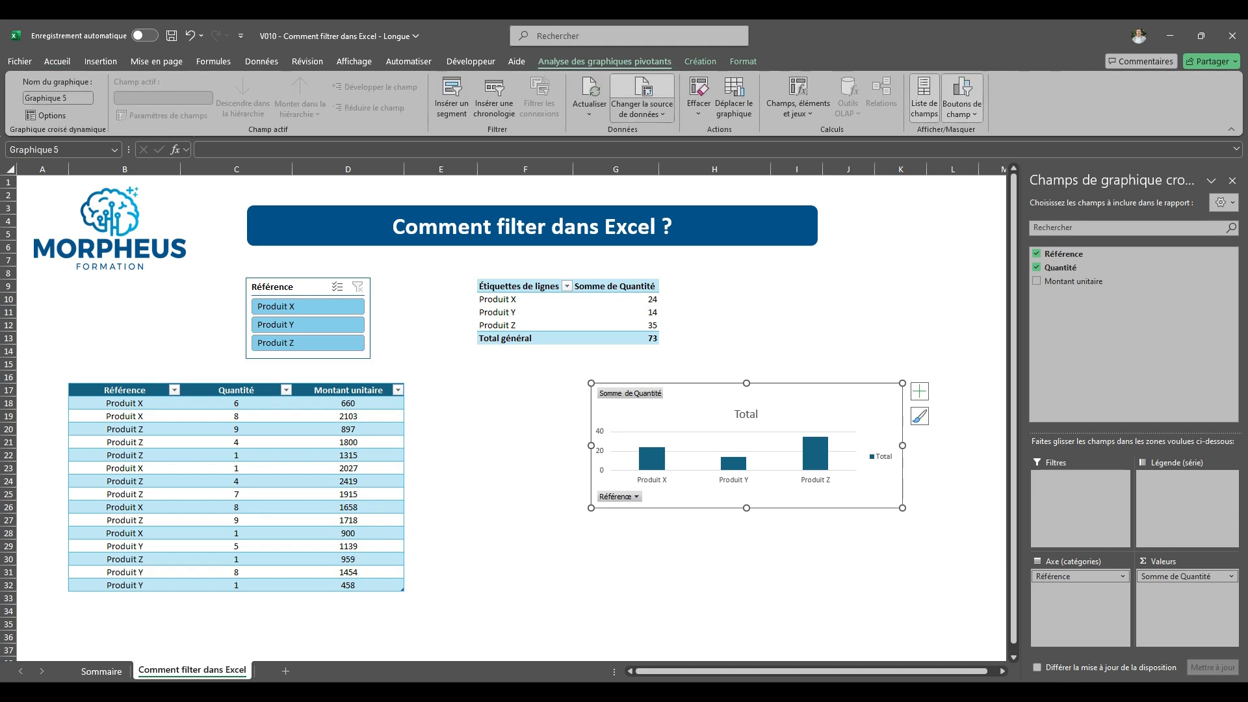
left_click(451, 97)
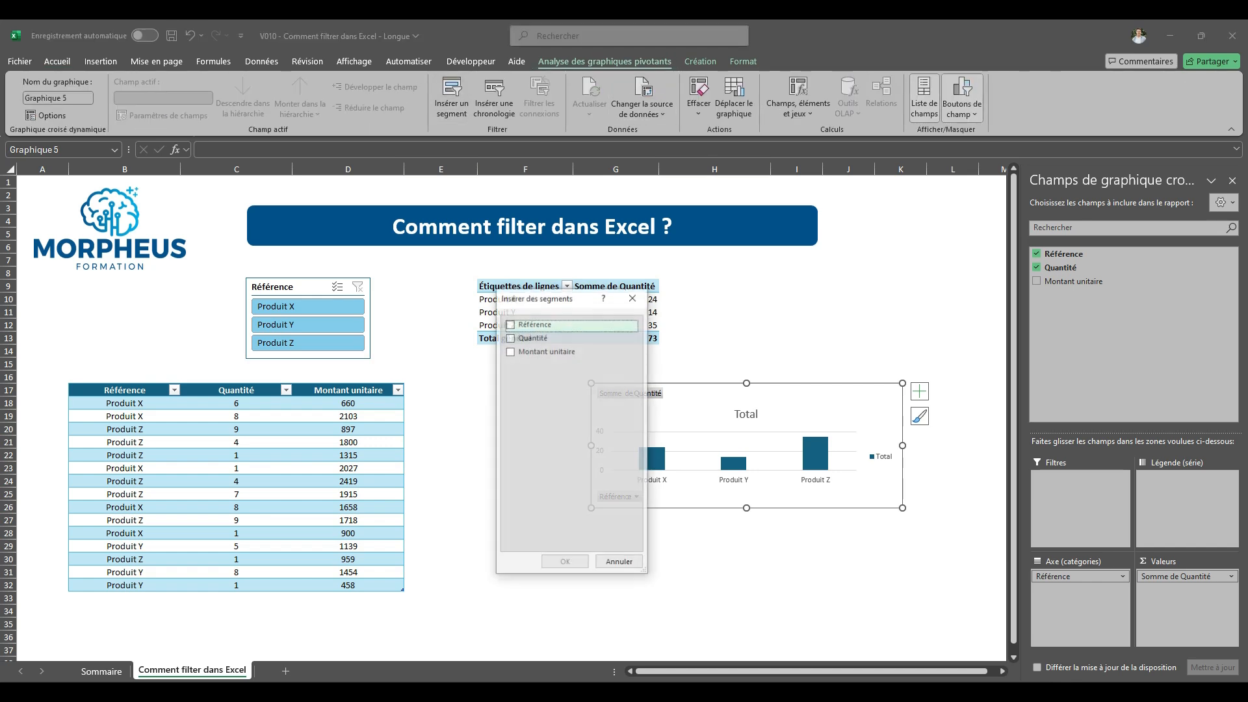
left_click_drag(540, 298, 470, 306)
left_click(440, 331)
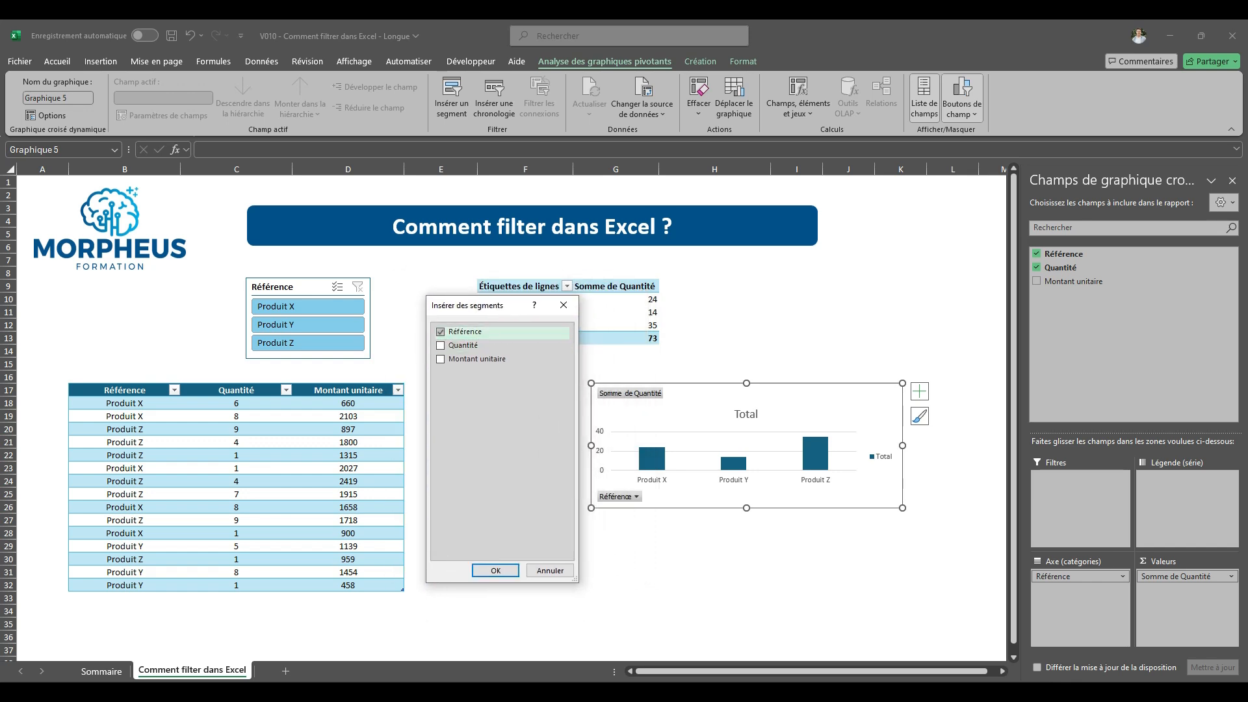
left_click(496, 570)
left_click_drag(494, 340, 829, 255)
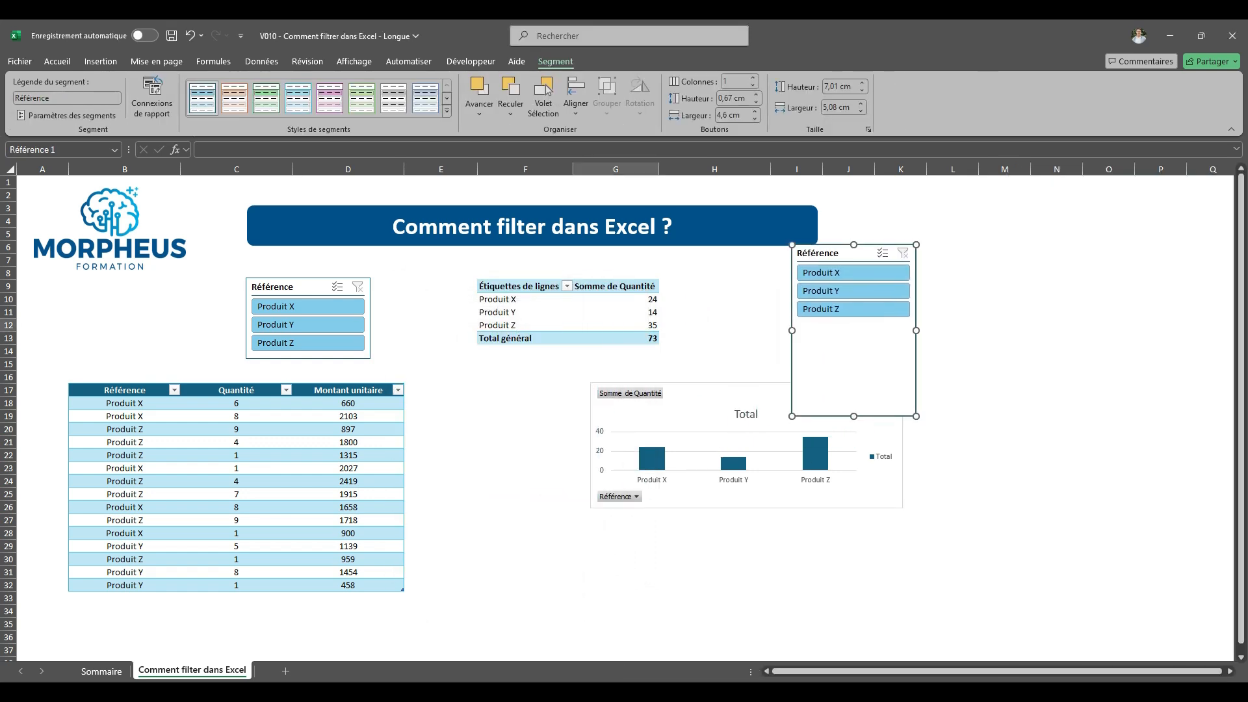
Step: Filter the pivot chart and pivot table with the new slicer by Produit X, Produit Y and finally Produit Z
left_click(789, 296)
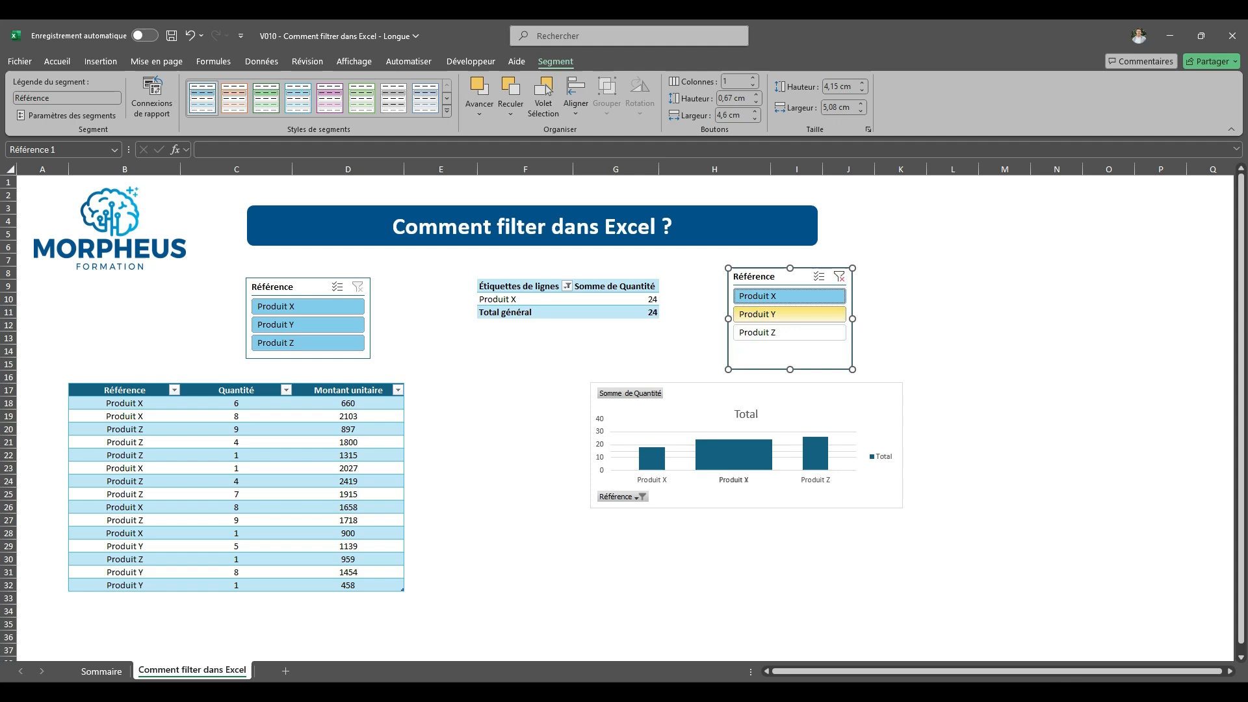
left_click(790, 314)
left_click(789, 332)
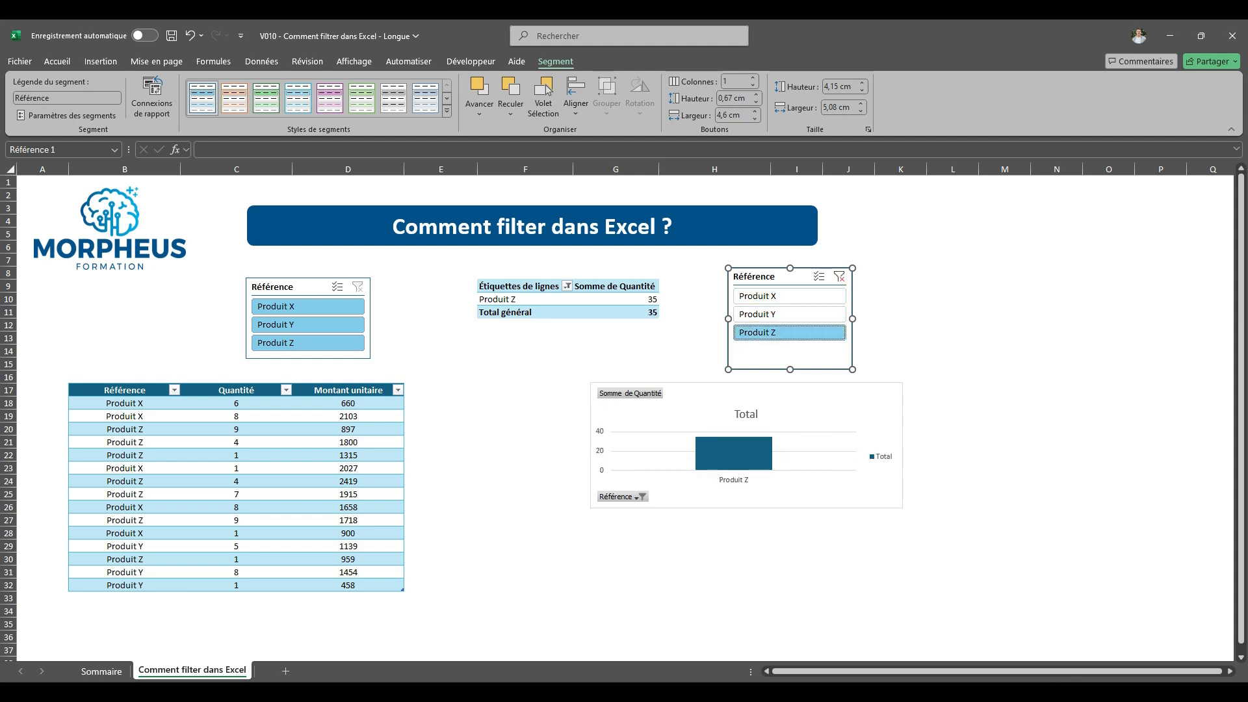
Step: Examine the new slicer's report connections, enlarging the list for reading, and close them without changes
right_click(757, 276)
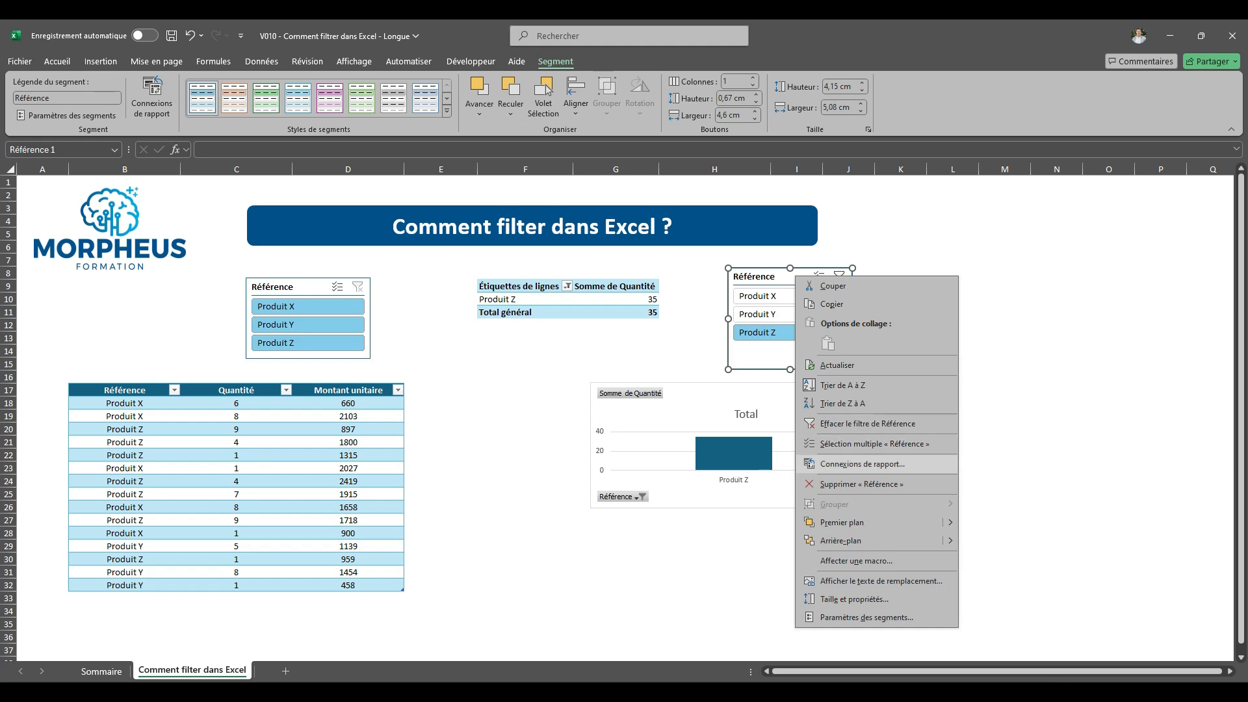
left_click(846, 464)
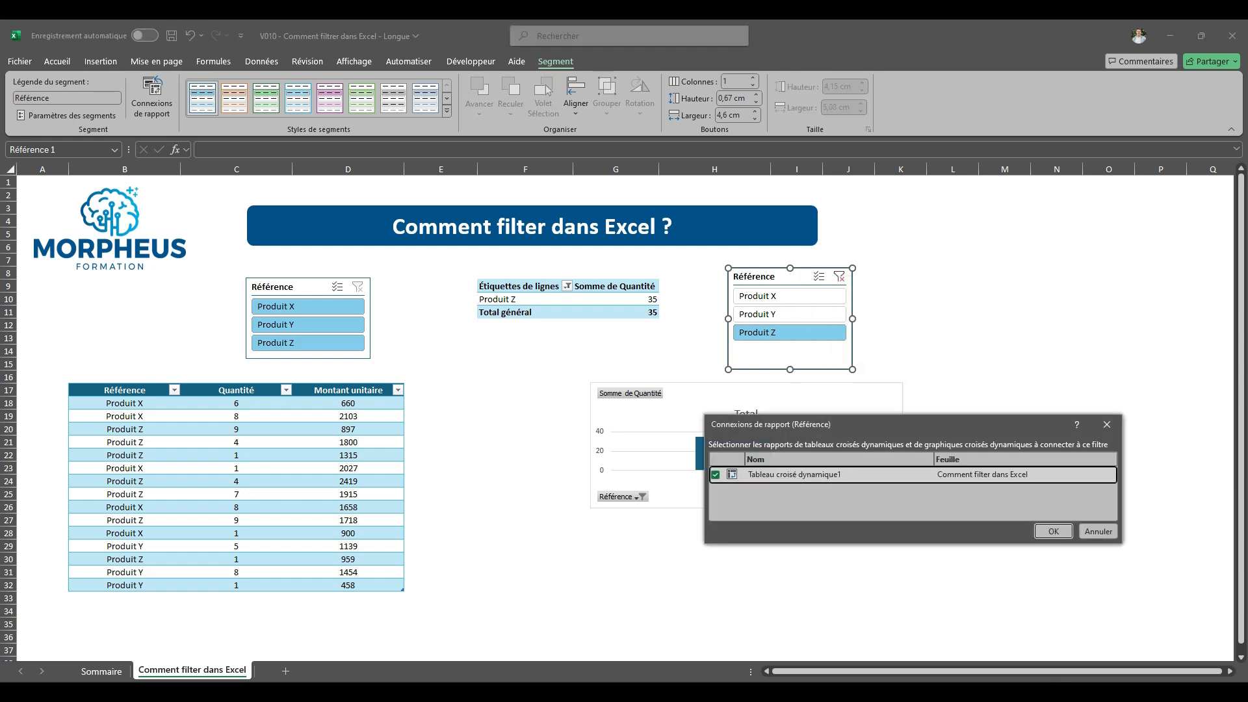
left_click_drag(832, 545, 832, 586)
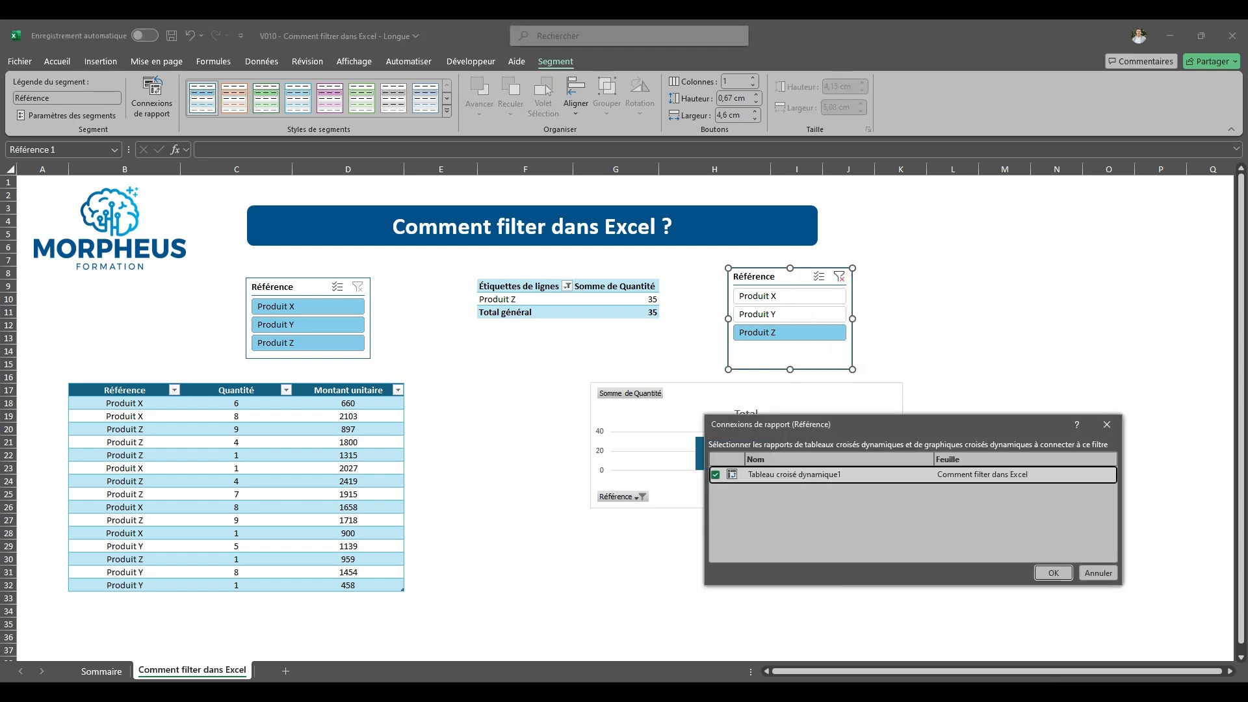
left_click(1107, 424)
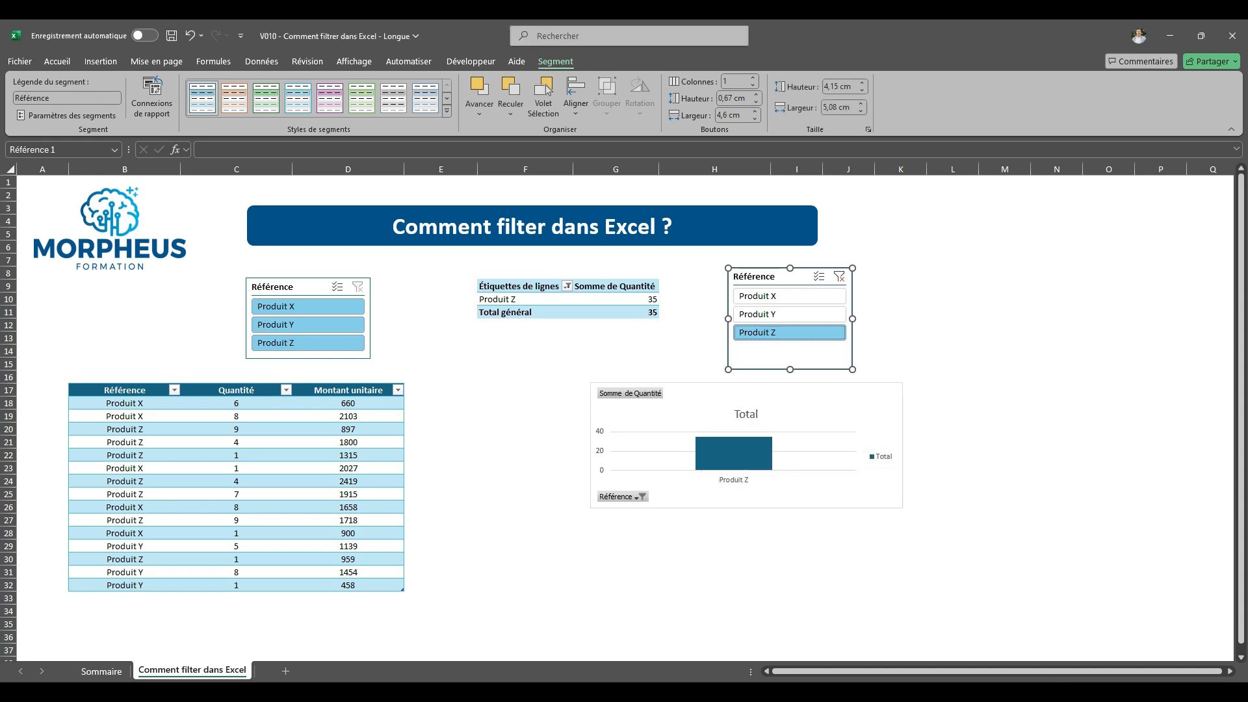
left_click(525, 416)
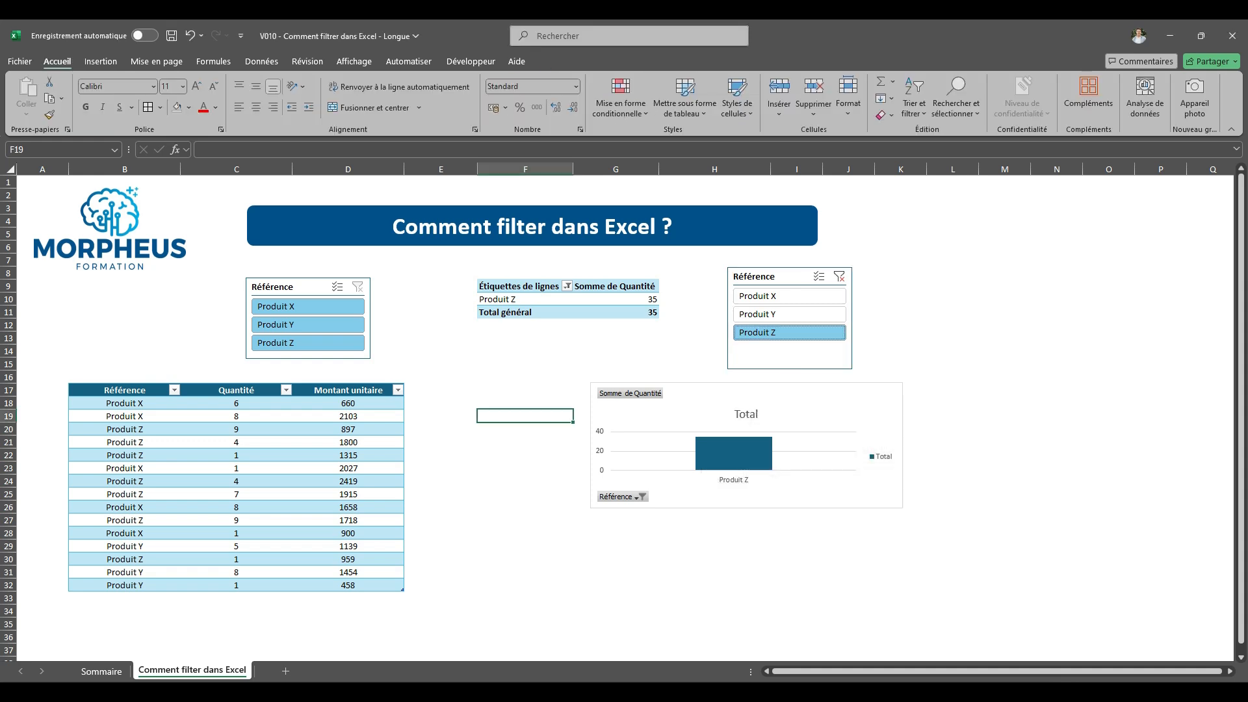